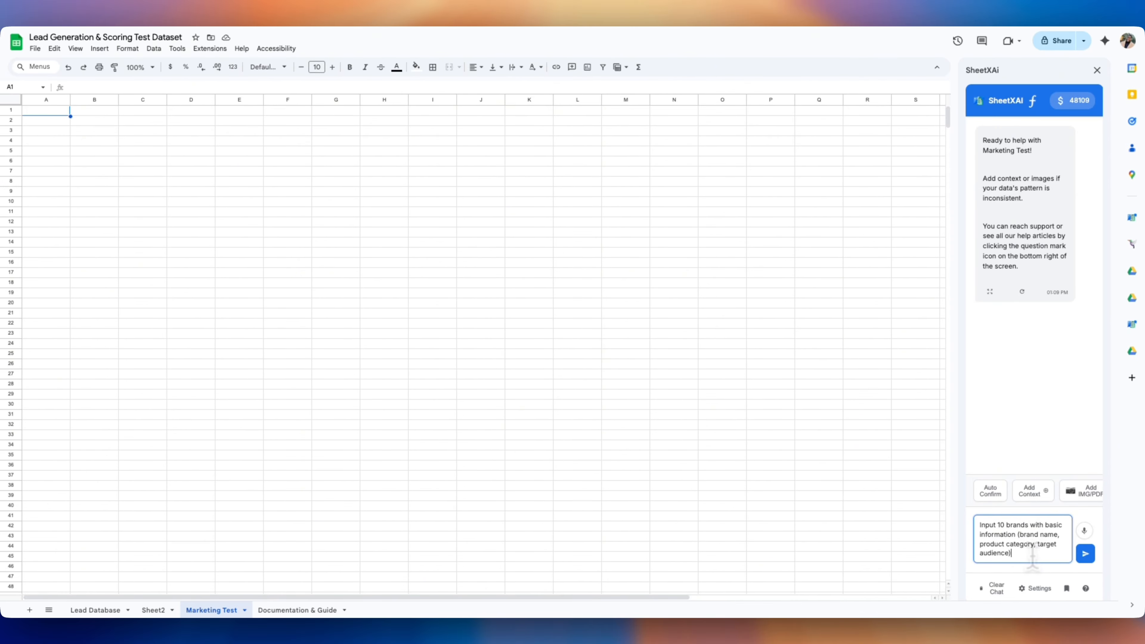
Ask SheetXAI for ten popular brands with product category and target audience, then approve inserting them
key("shift+Return")
key("shift+Return")
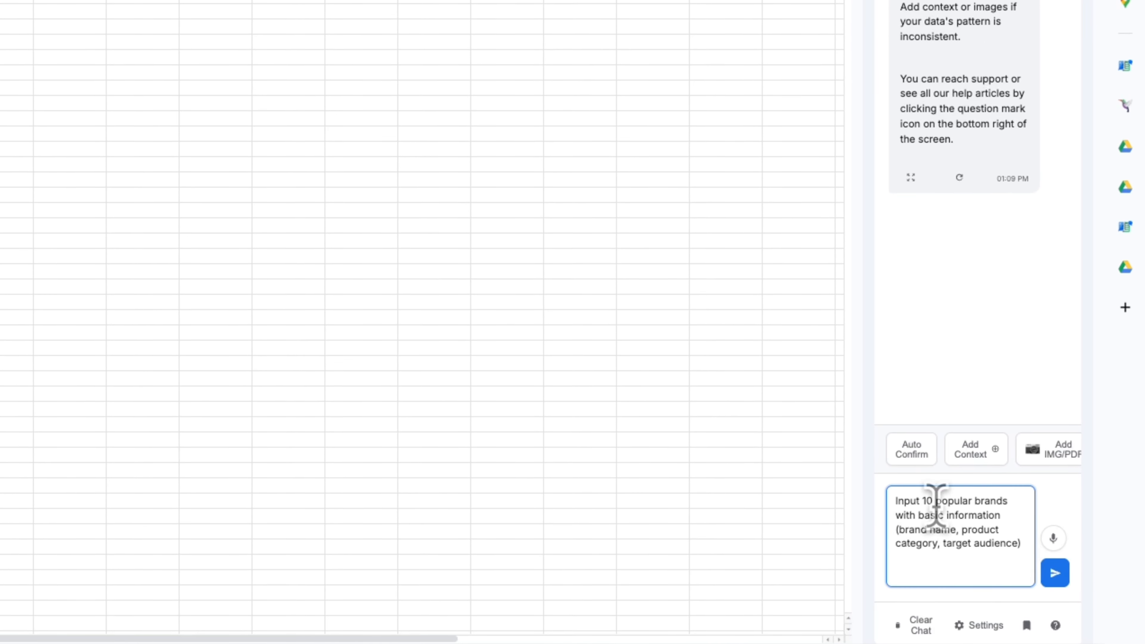
key("Return")
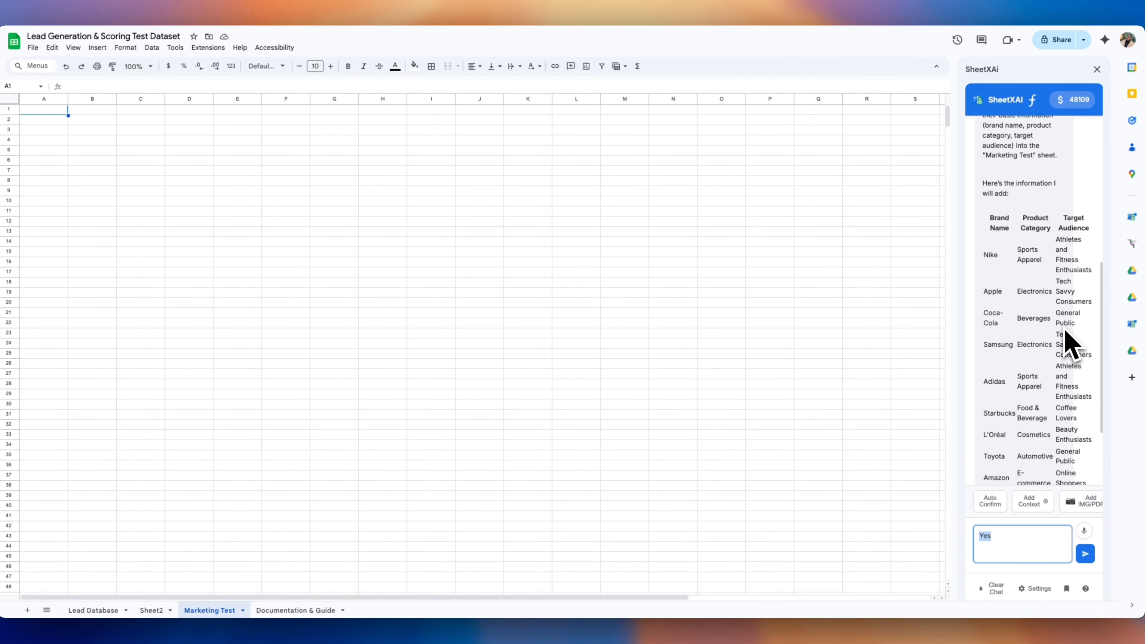
key("Return")
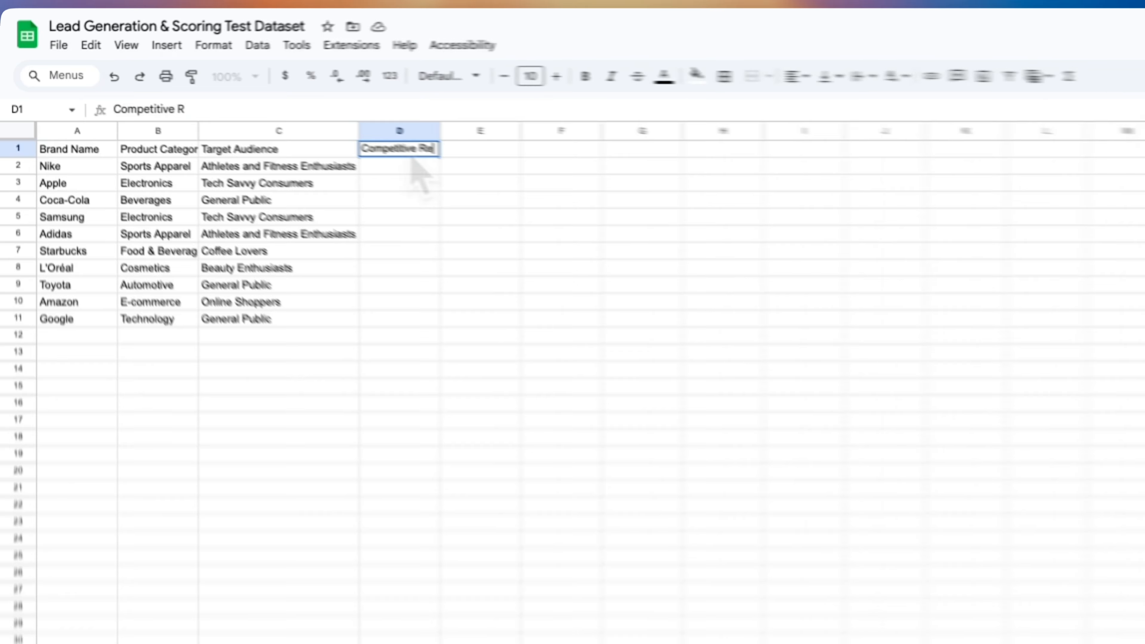
Head D1 'Competitive Research' and fill D2:D11 with the SAI comped-summary formula using headers A:C
type("earch")
key("Return")
type("sai !URL perform compe")
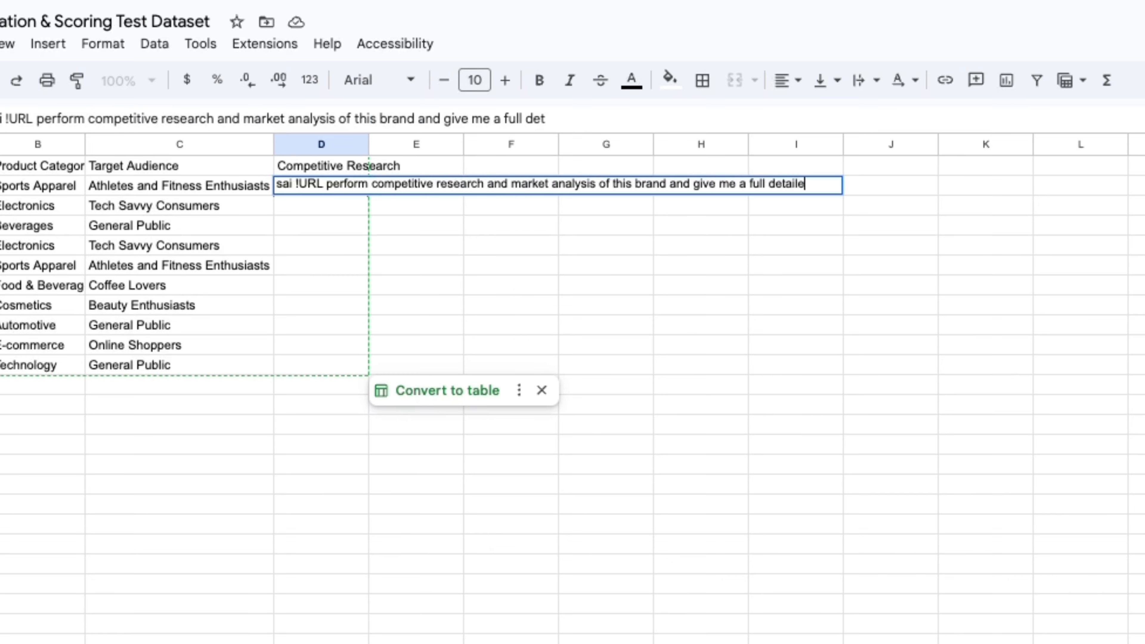
type("d summary #headersA:C")
key("Return")
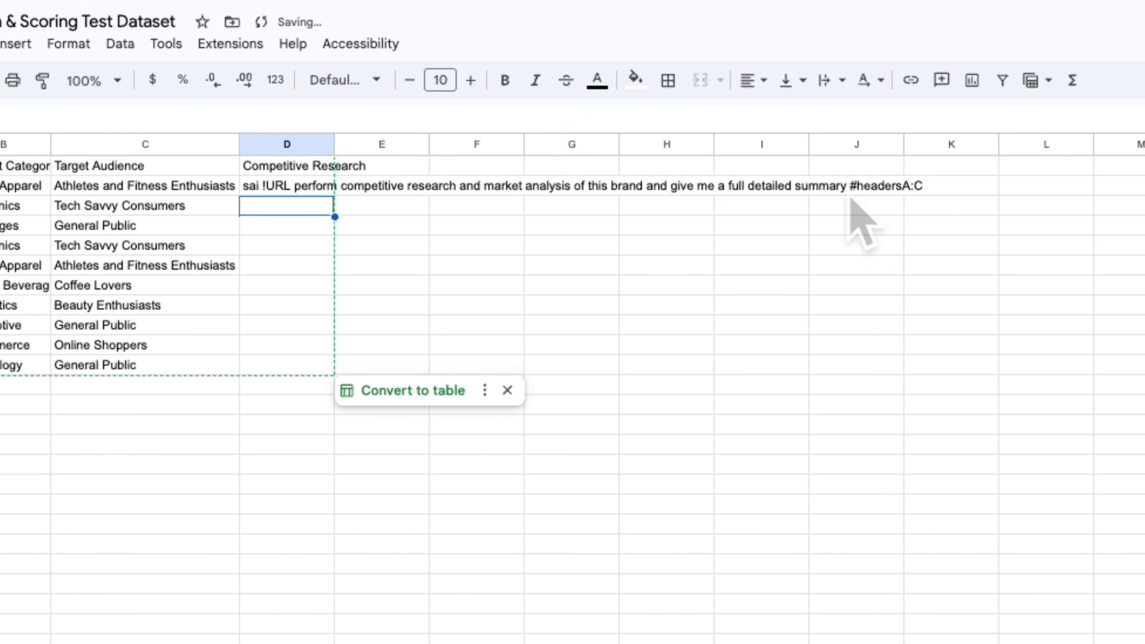
left_click(287, 186)
mouse_move(284, 133)
left_mouse_down()
mouse_move(284, 376)
mouse_move(293, 116)
left_mouse_up()
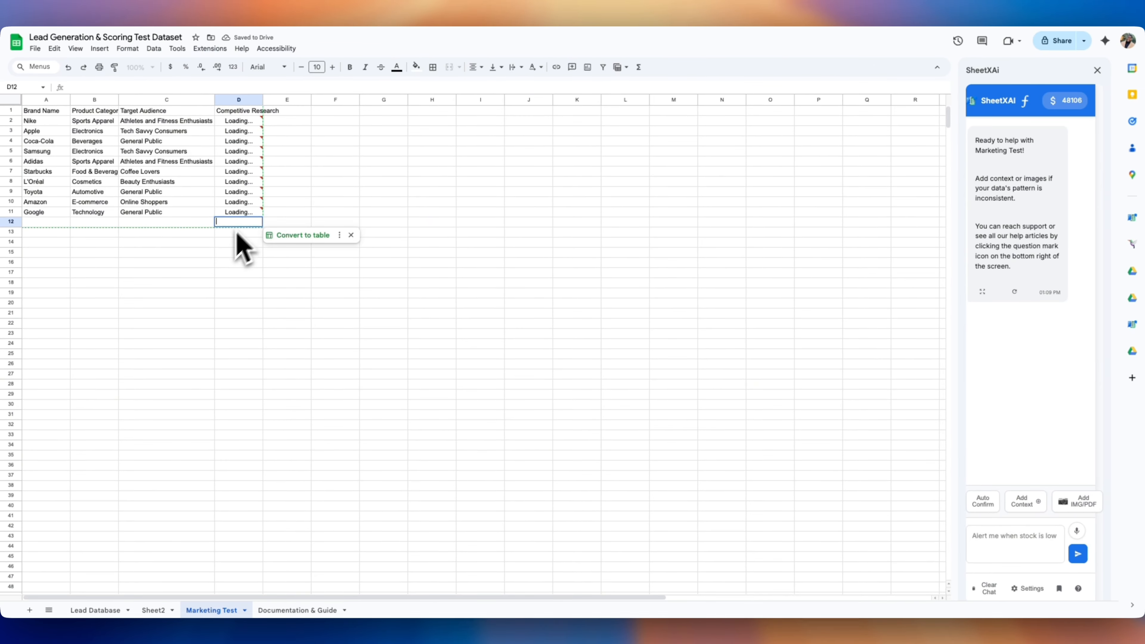
Check the generated research summaries, then bring up Formula Builder to make them static
scroll(307, 229, "right", 4)
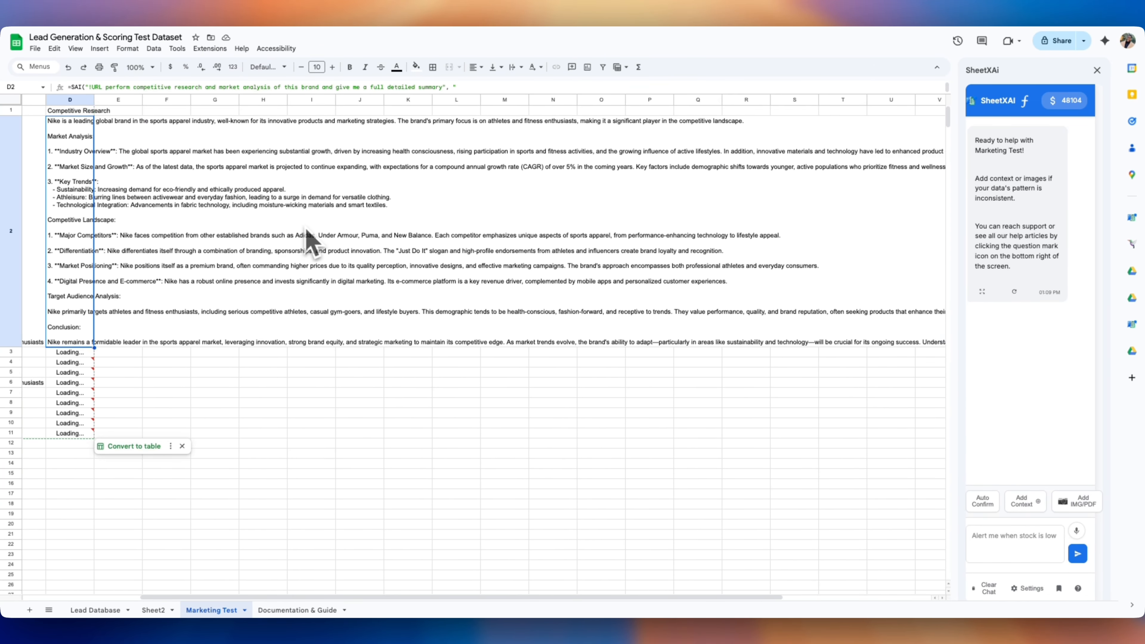
scroll(451, 198, "left", 4)
scroll(256, 282, "down", 1)
left_click(245, 297)
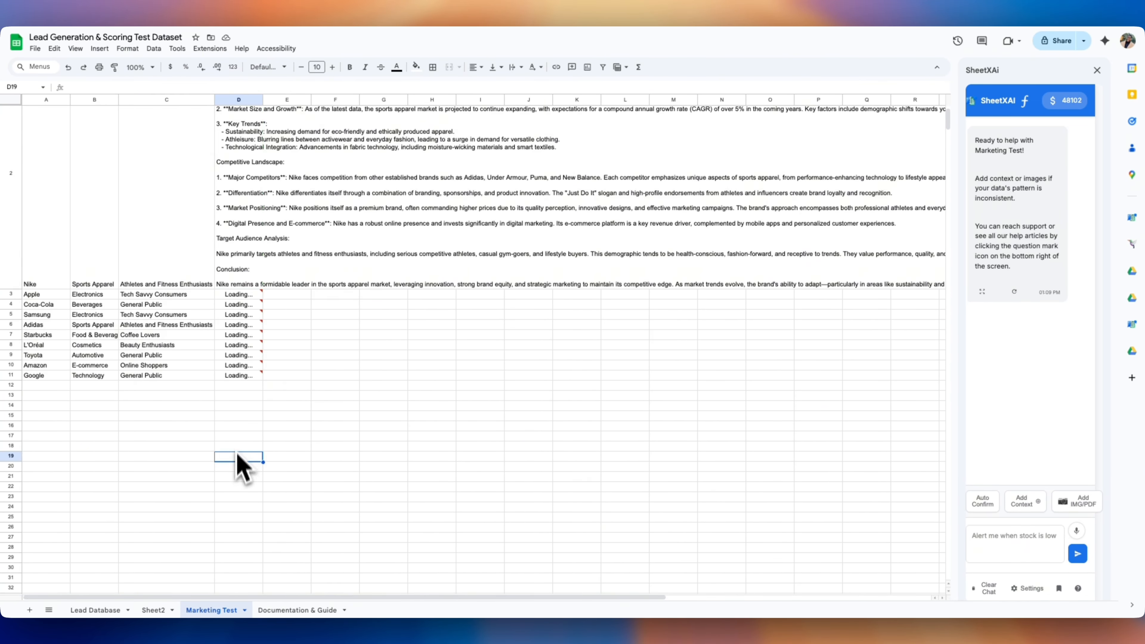
left_click(238, 423)
scroll(239, 423, "down", 5)
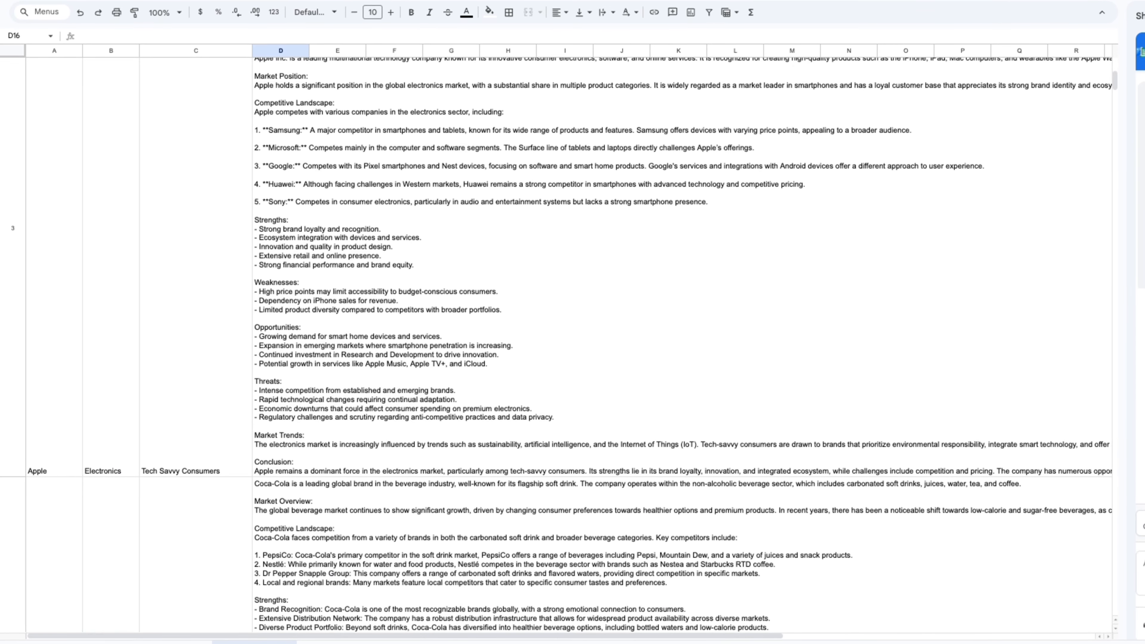
scroll(239, 423, "down", 2)
scroll(559, 346, "down", 15)
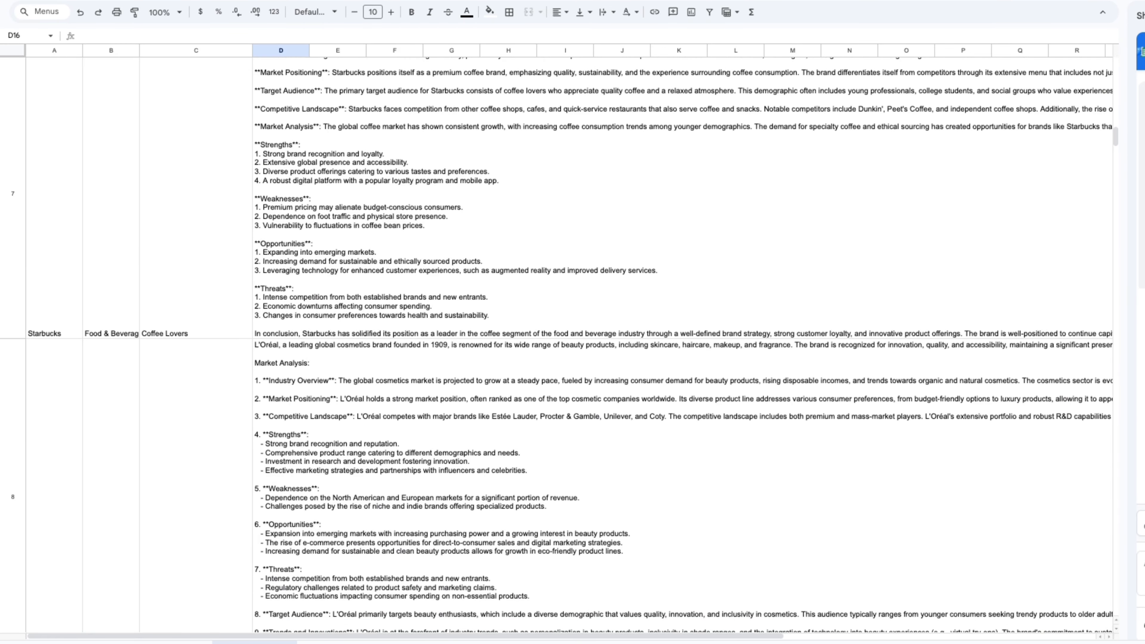
scroll(282, 203, "up", 20)
left_click(282, 185)
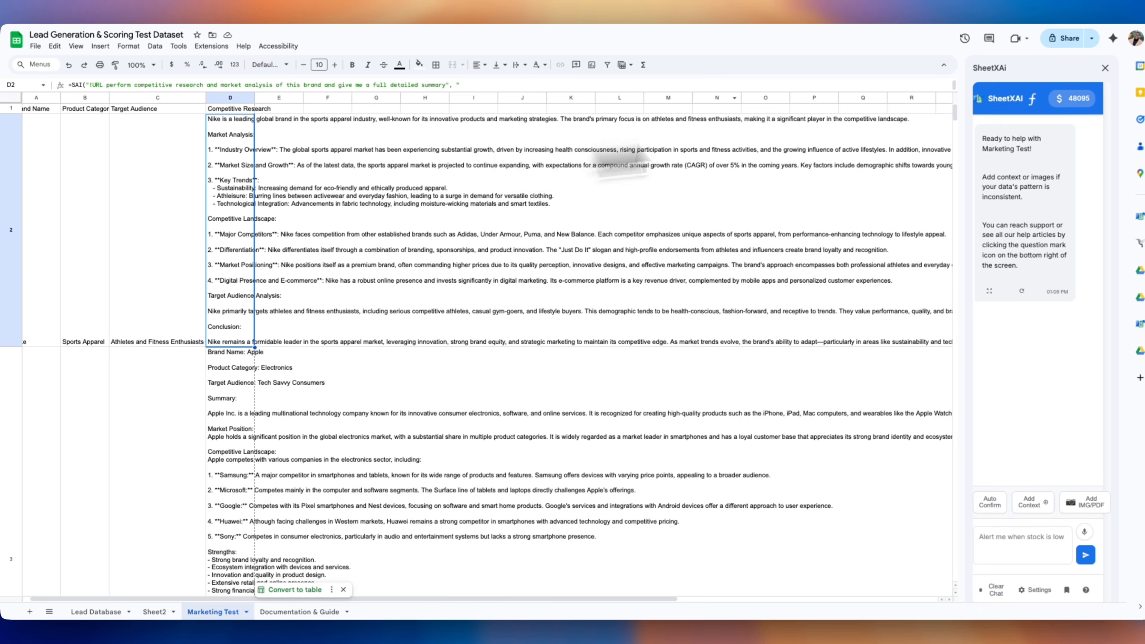
left_click(1027, 101)
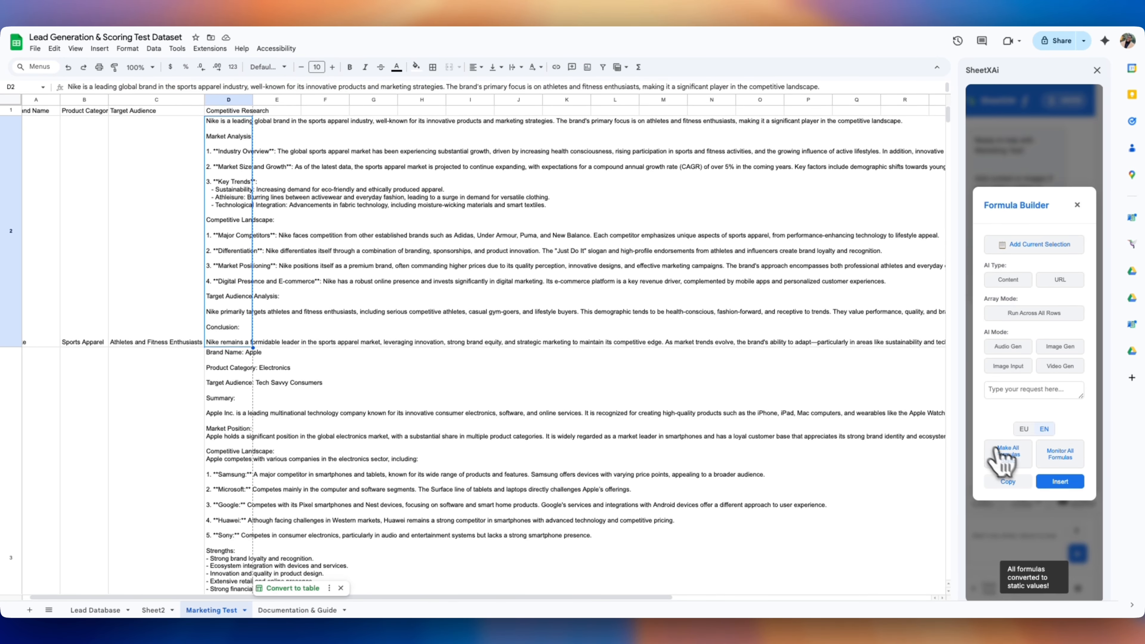
Head E1 'Campaign Concepts - 3' and enter an SAI formula in E2 returning only three separated concepts
type("Campaign Concepts - 3")
key("Return")
type("sai give me")
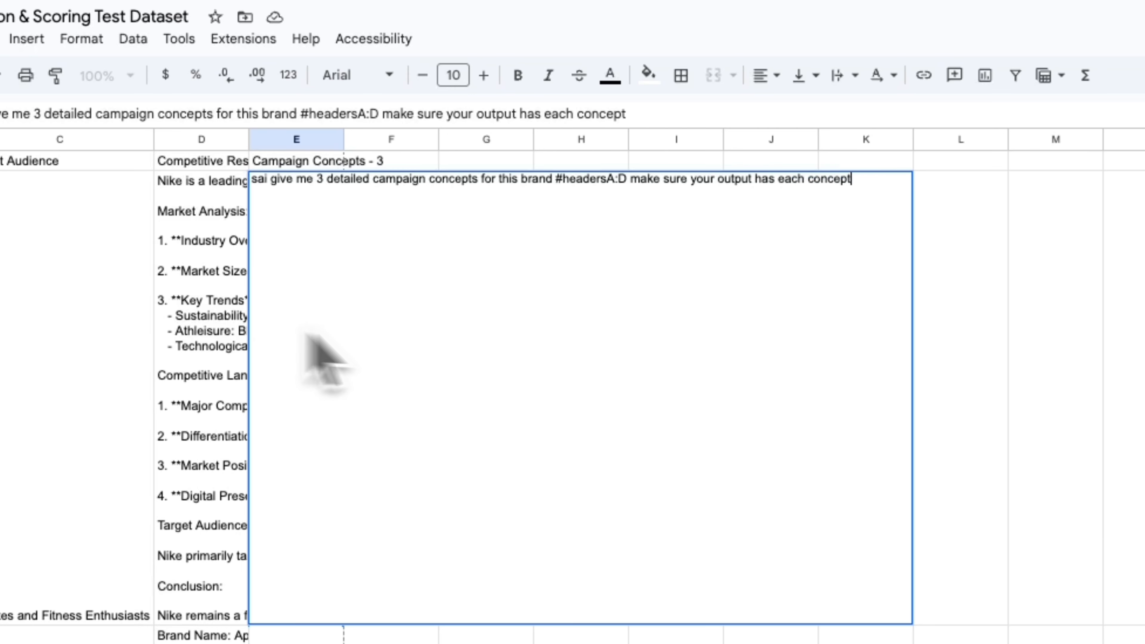
key("ctrl+BackSpace")
key("ctrl+BackSpace")
key("ctrl+BackSpace")
key("ctrl+BackSpace")
key("ctrl+BackSpace")
key("ctrl+BackSpace")
key("ctrl+BackSpace")
type("return only the concepts each separated by a line break")
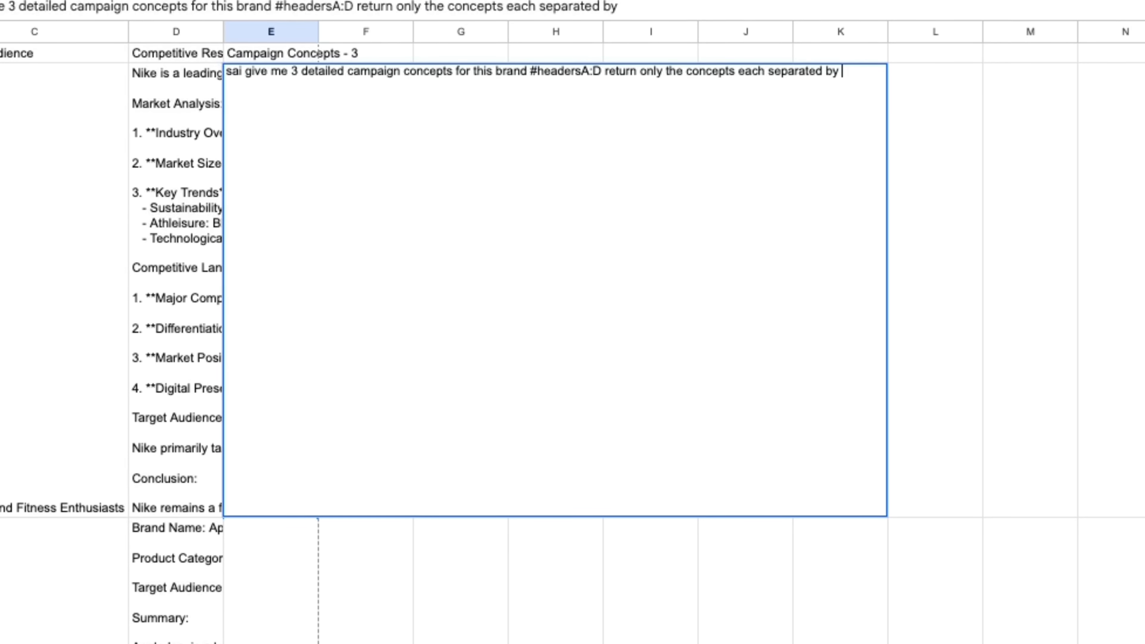
key("Return")
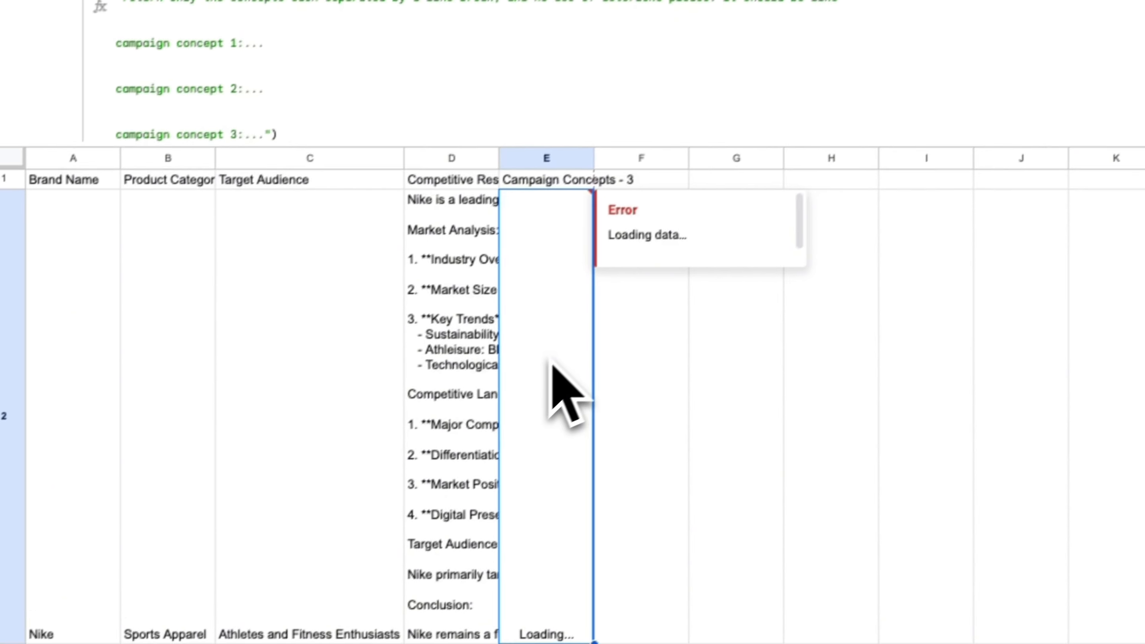
left_click(393, 340)
left_click(359, 341)
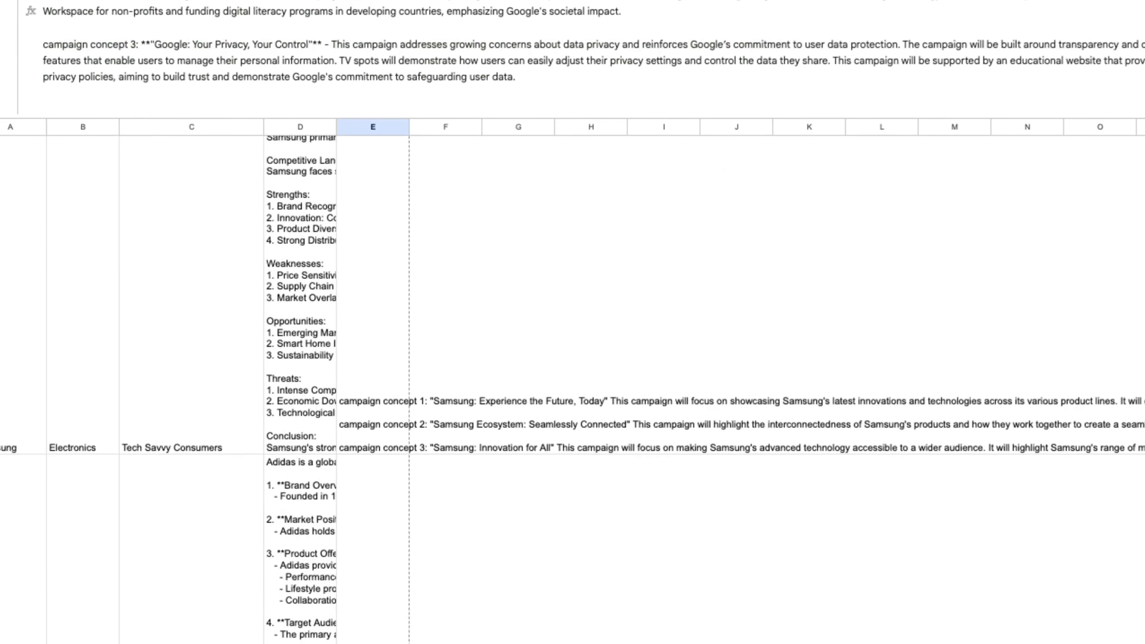
scroll(572, 381, "down", 15)
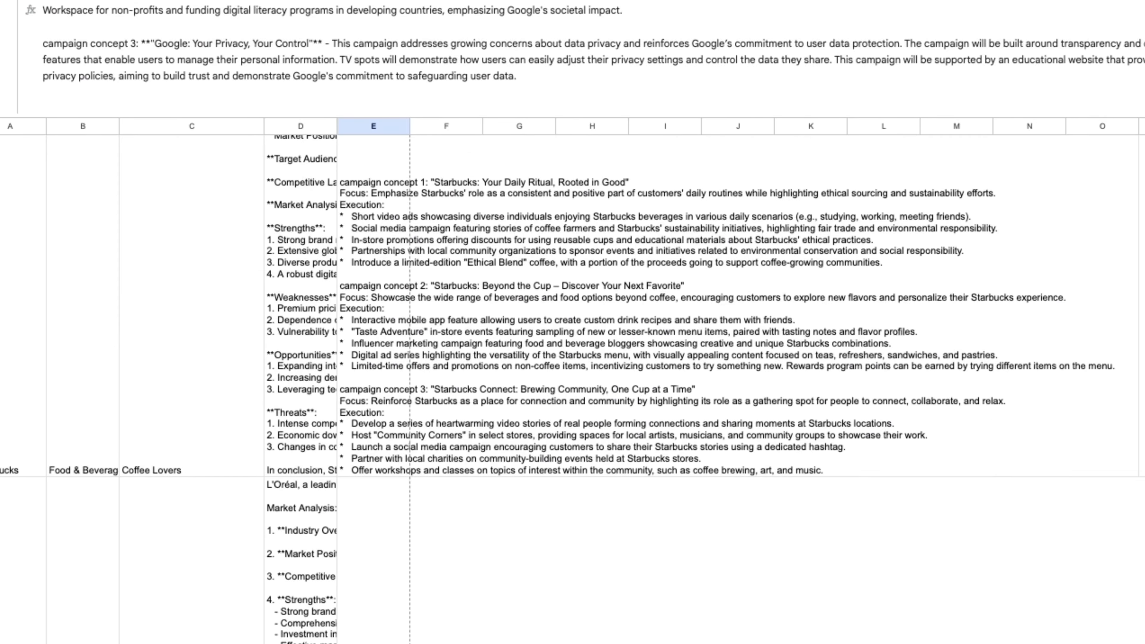
scroll(465, 330, "up", 15)
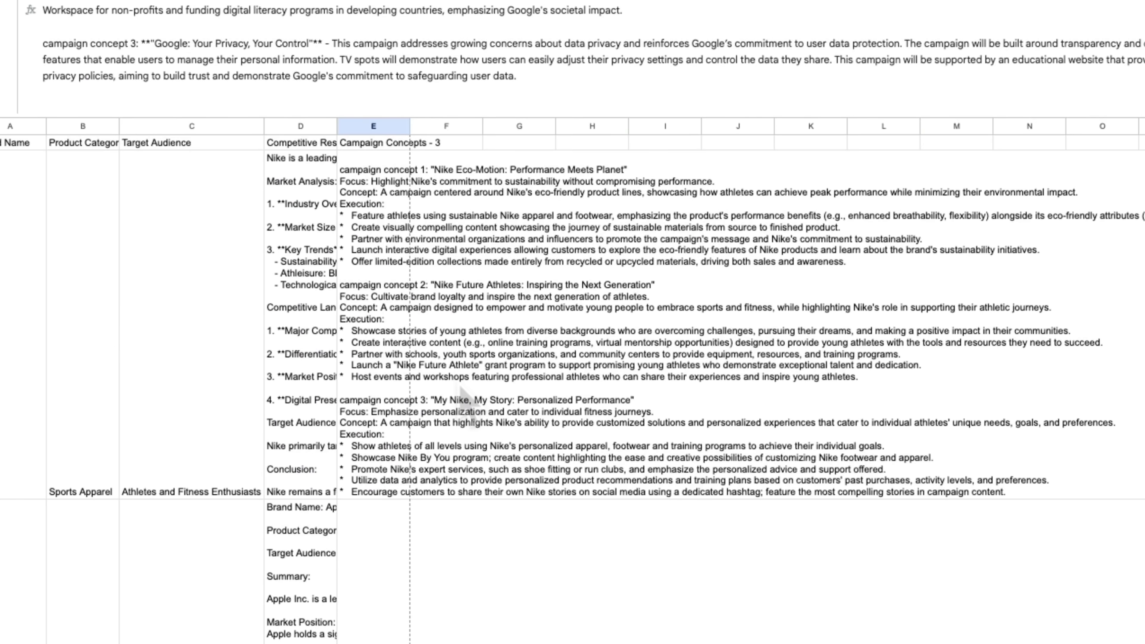
scroll(459, 386, "right", 1)
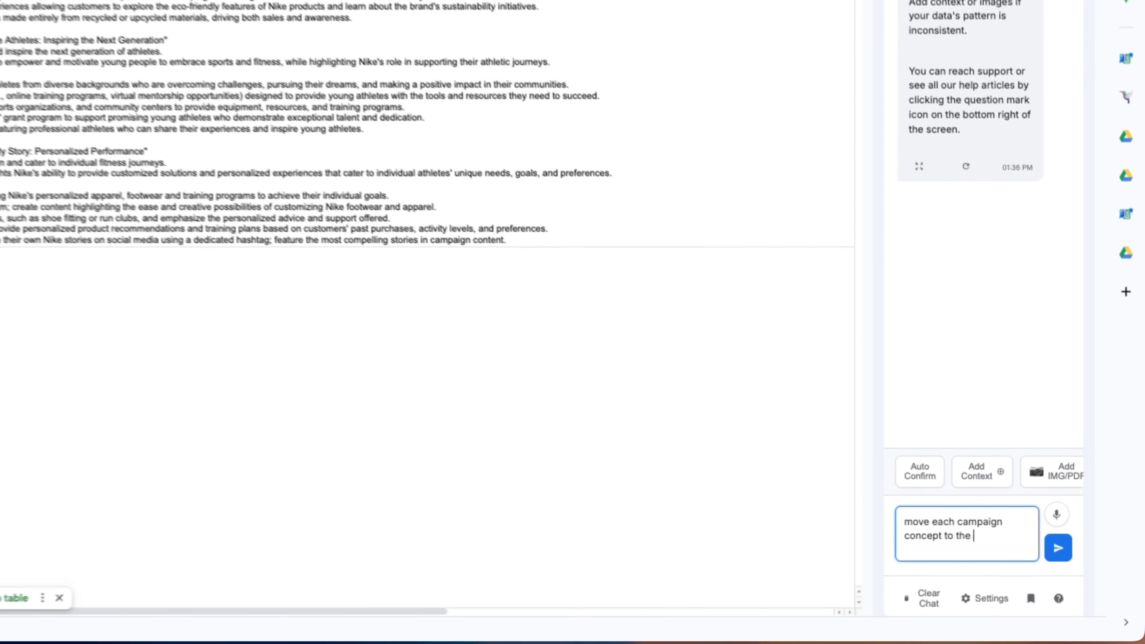
Ask SheetXAI to put each concept on a new 'Campaign' sheet with Brand Name and Campaign Concept headers, then confirm
key("BackSpace")
key("BackSpace")
key("BackSpace")
type("a new sheet called campaign, along with their brand name.")
key("shift+Return")
key("shift+Return")
type("so 2 headers brand name, and camapign concept. make sure each")
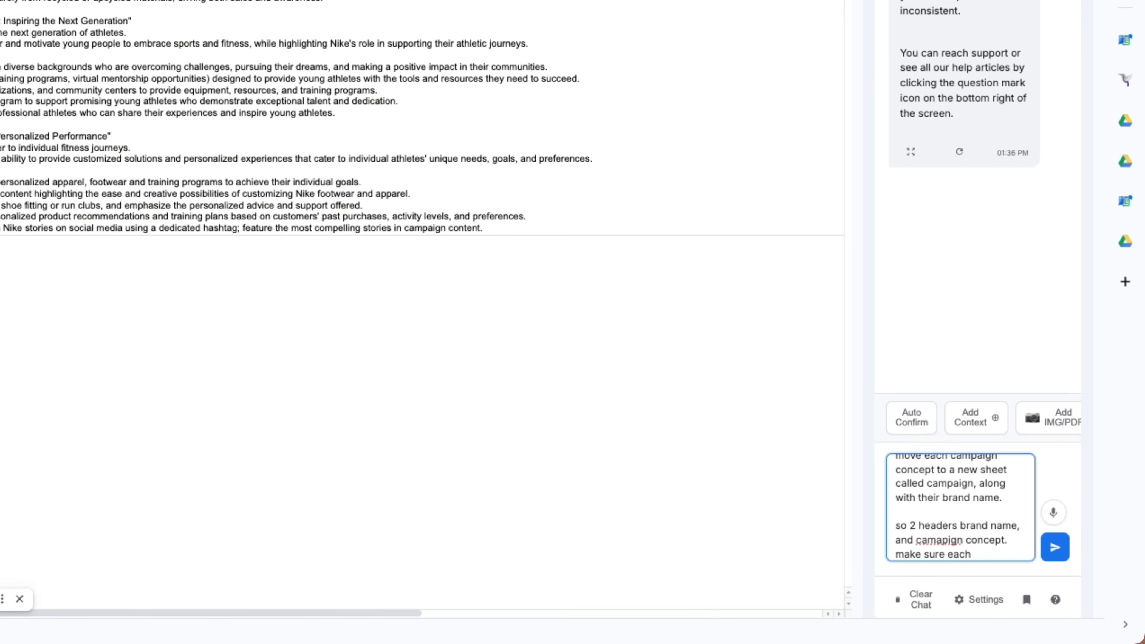
type(" camapaign concept gets its own row, and has all its info")
key("Return")
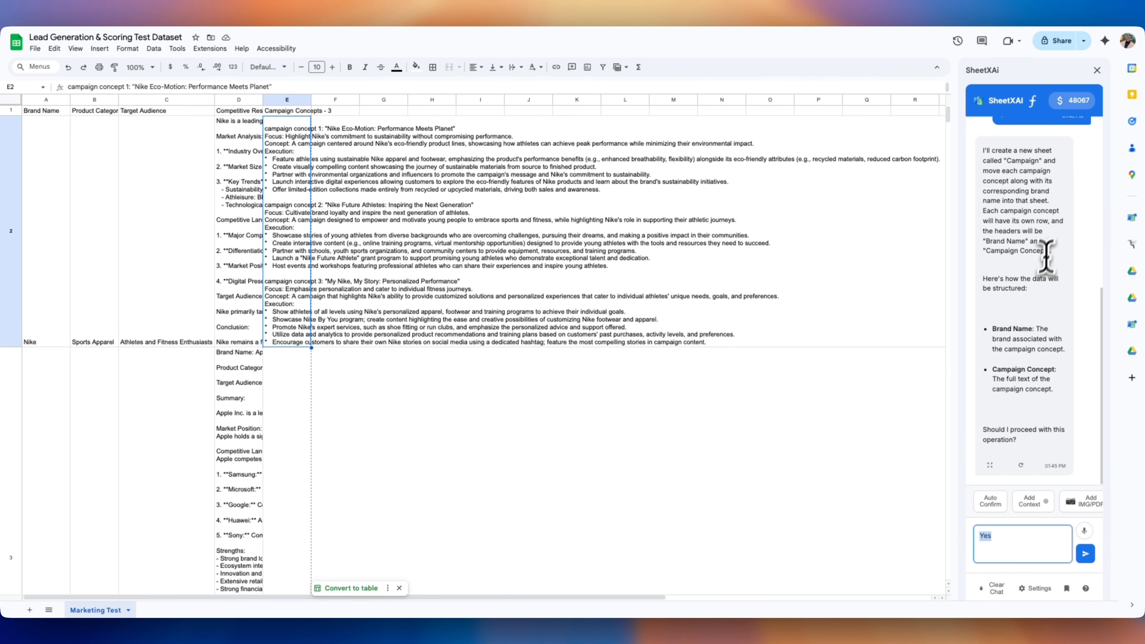
key("Return")
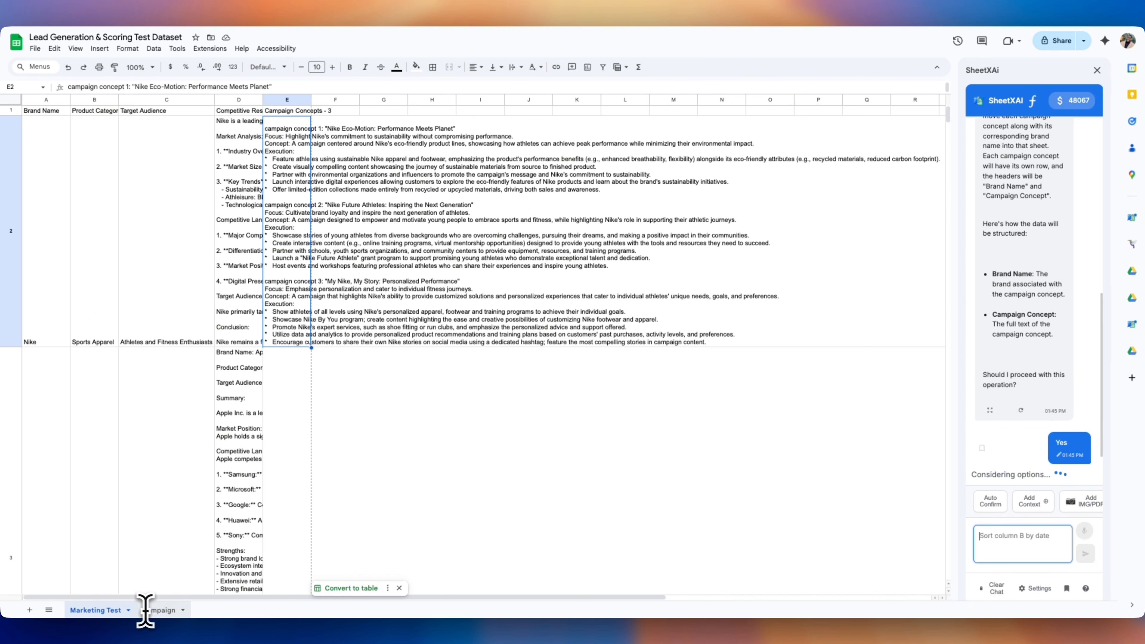
Review the Campaign sheet's 30 concept rows with their brand names, then select column B
left_click(146, 610)
scroll(107, 468, "down", 5)
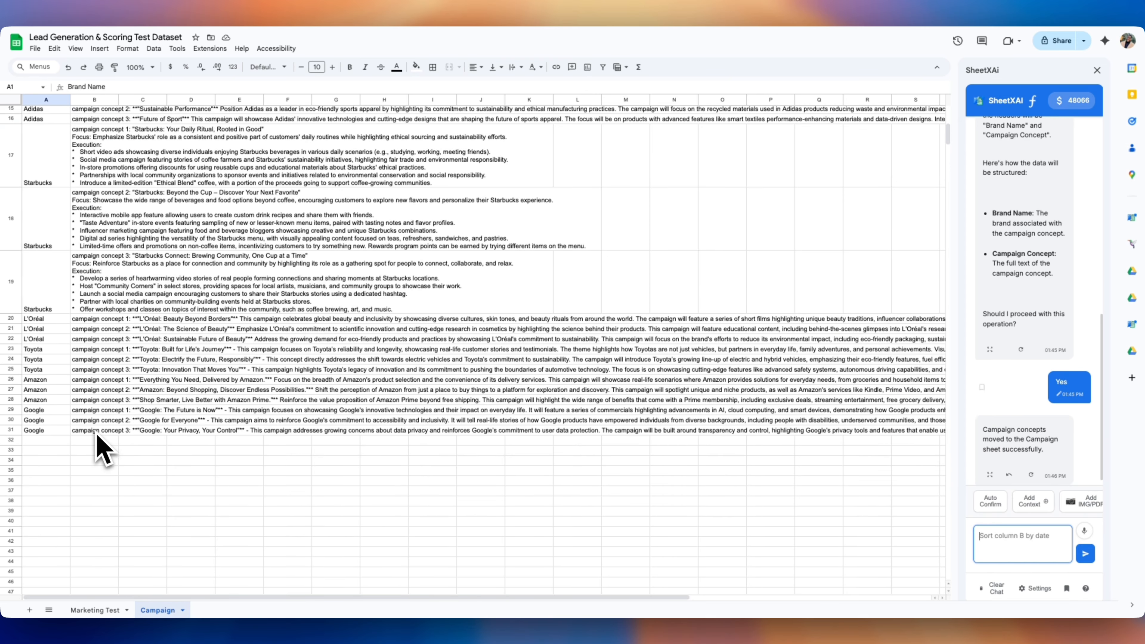
scroll(94, 420, "up", 8)
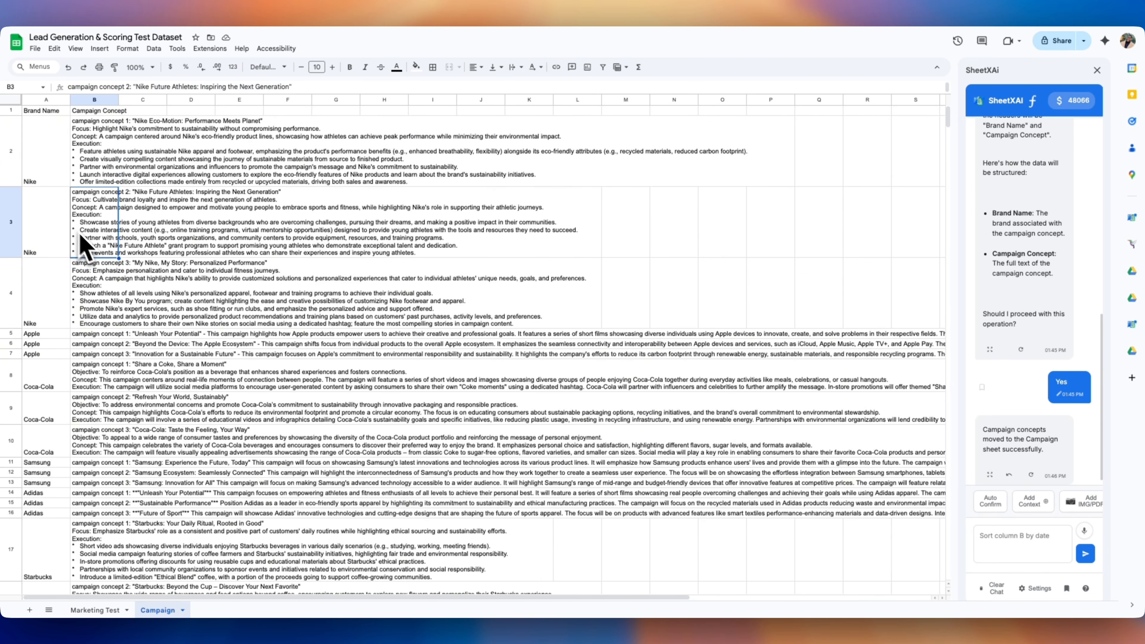
scroll(94, 496, "down", 2)
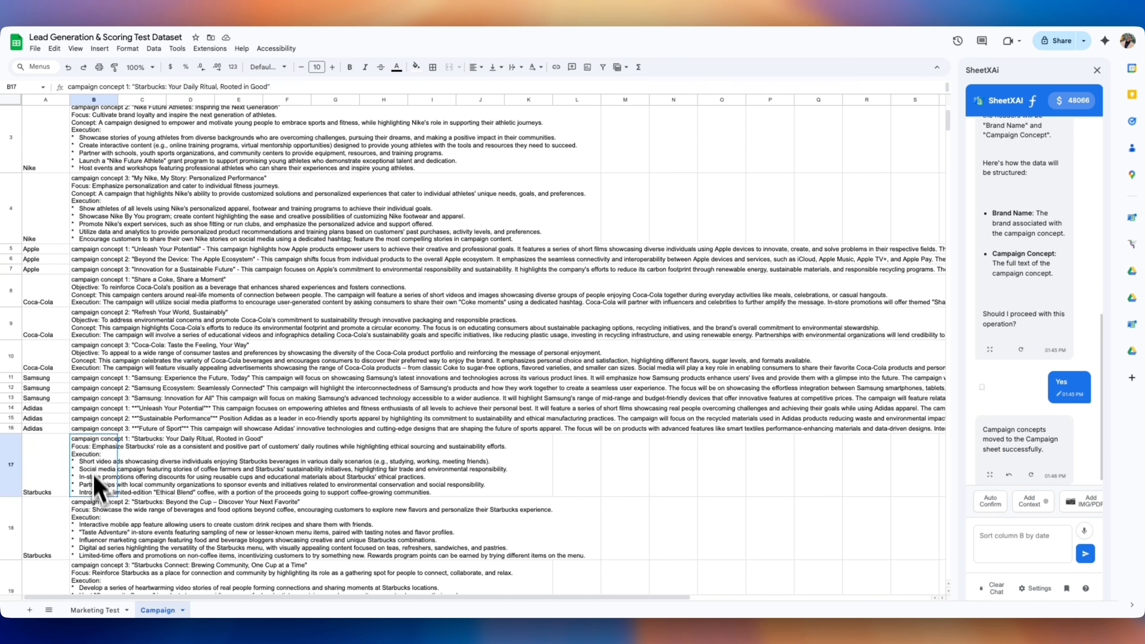
scroll(94, 479, "down", 6)
scroll(102, 455, "up", 8)
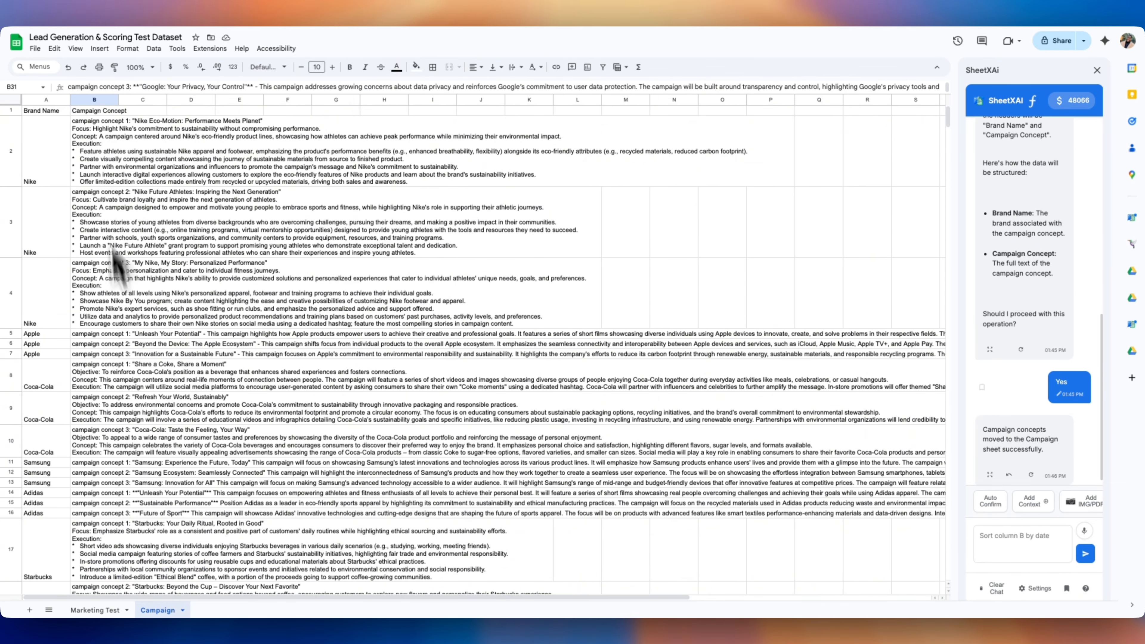
scroll(1031, 455, "down", 3)
scroll(1030, 452, "up", 4)
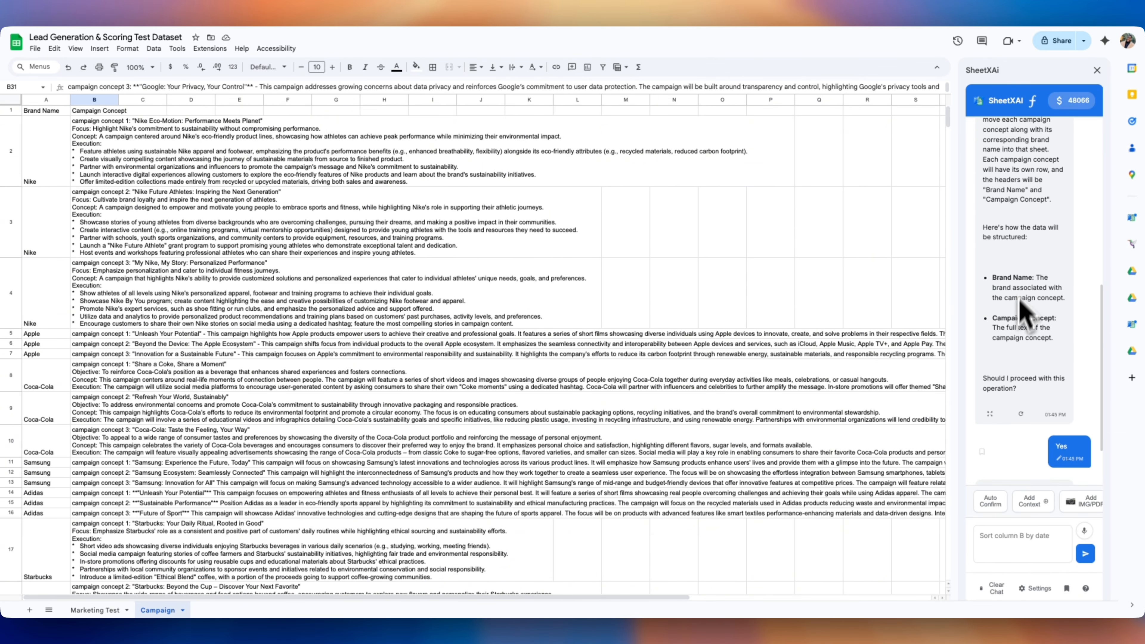
scroll(1023, 433, "down", 2)
left_click(94, 100)
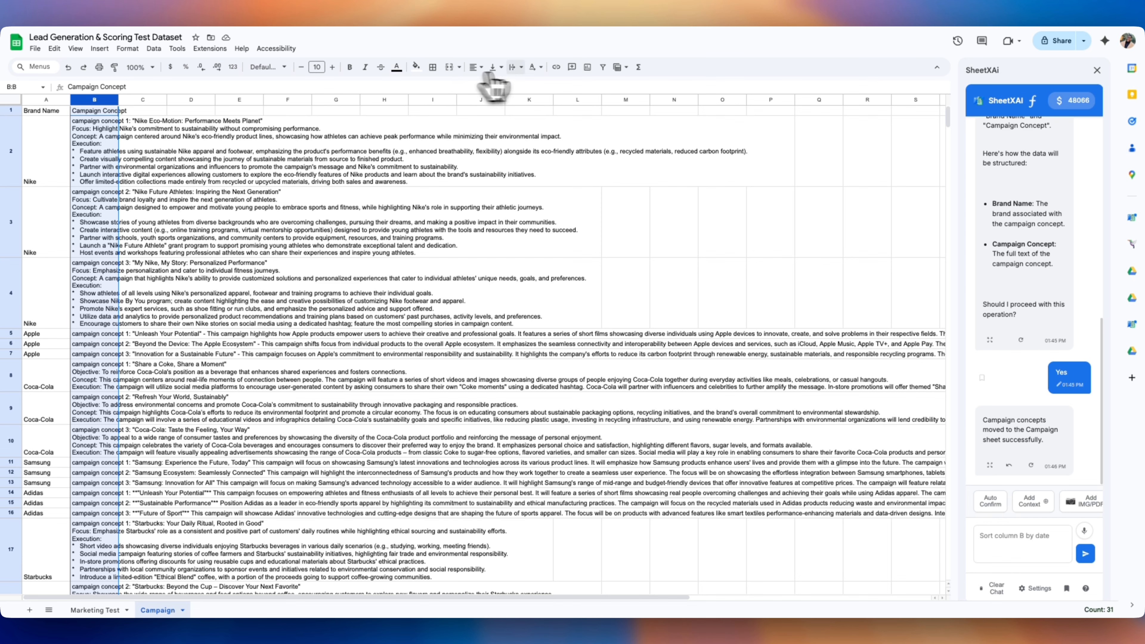
Set column B's text wrapping to clip and head C1 'Linkedin POst'
left_click(513, 67)
left_click(542, 84)
left_click(154, 133)
left_click(154, 113)
type("Linkedin")
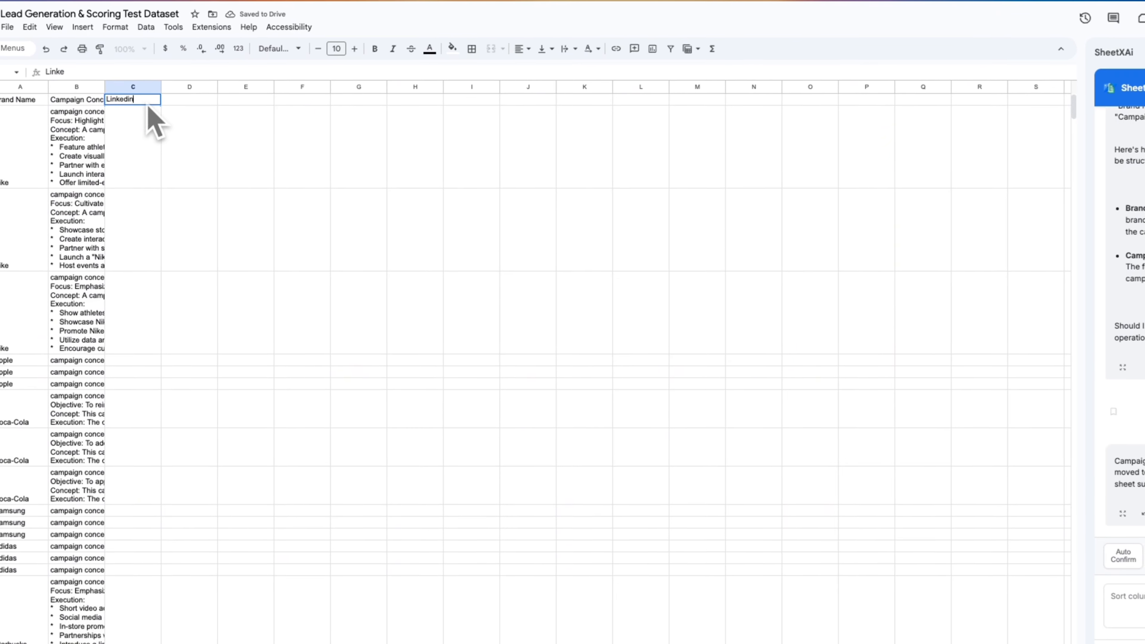
type(" POst")
key("Return")
Paste the LinkedIn post prompt formula into C2 and check it
left_click(153, 204)
scroll(153, 189, "down", 1)
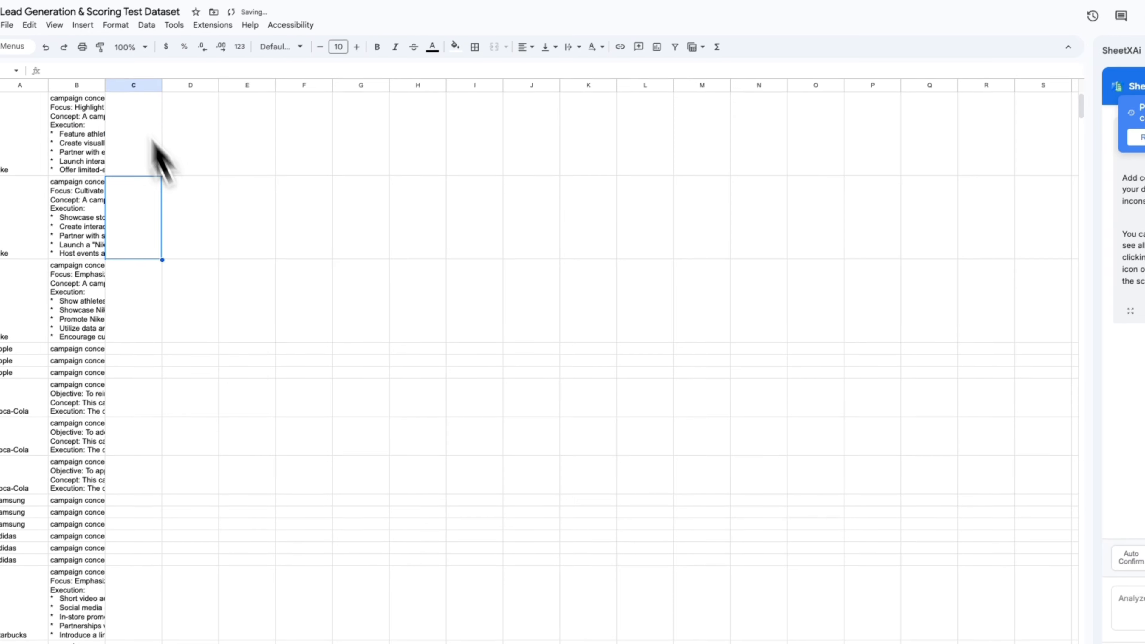
left_click(247, 351)
left_click(1076, 129)
double_click(50, 153)
key("super+v")
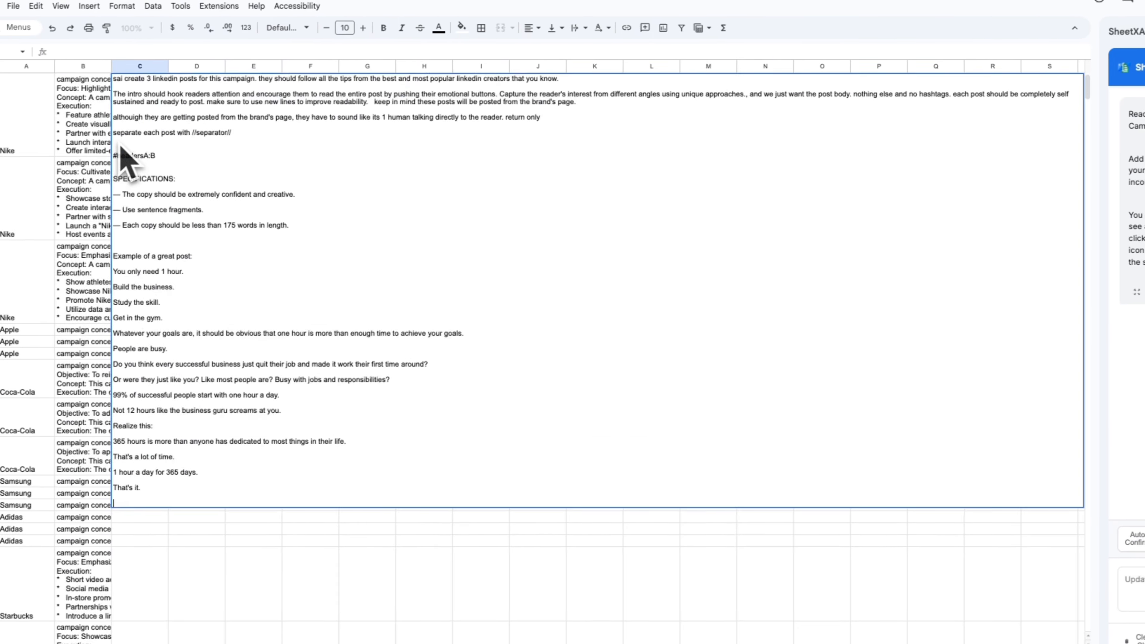
key("Return")
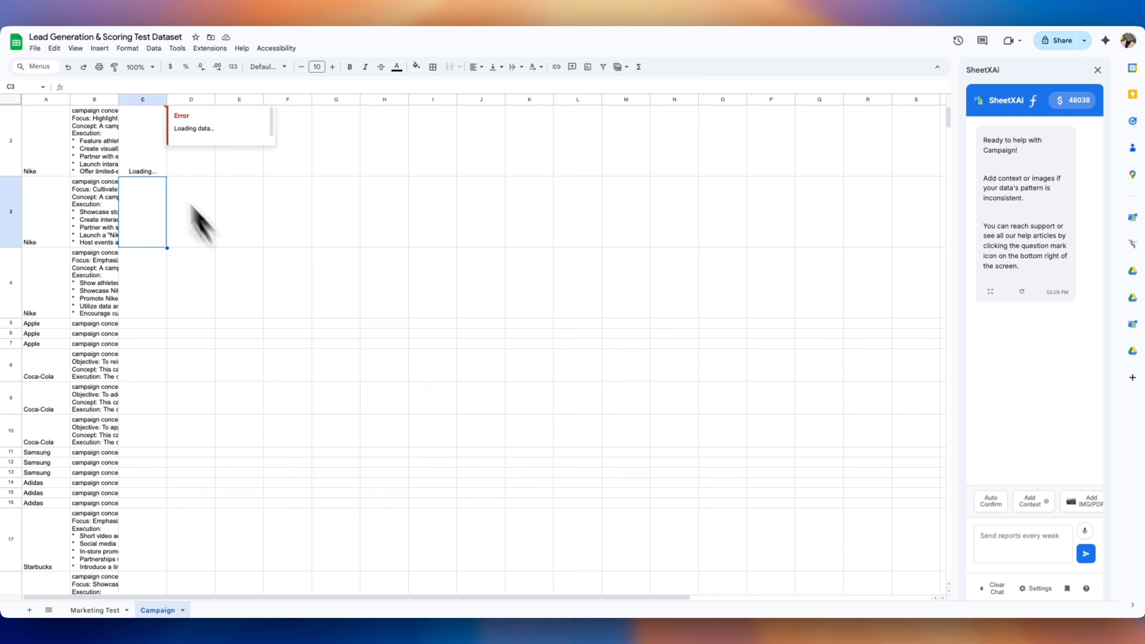
left_click(163, 109)
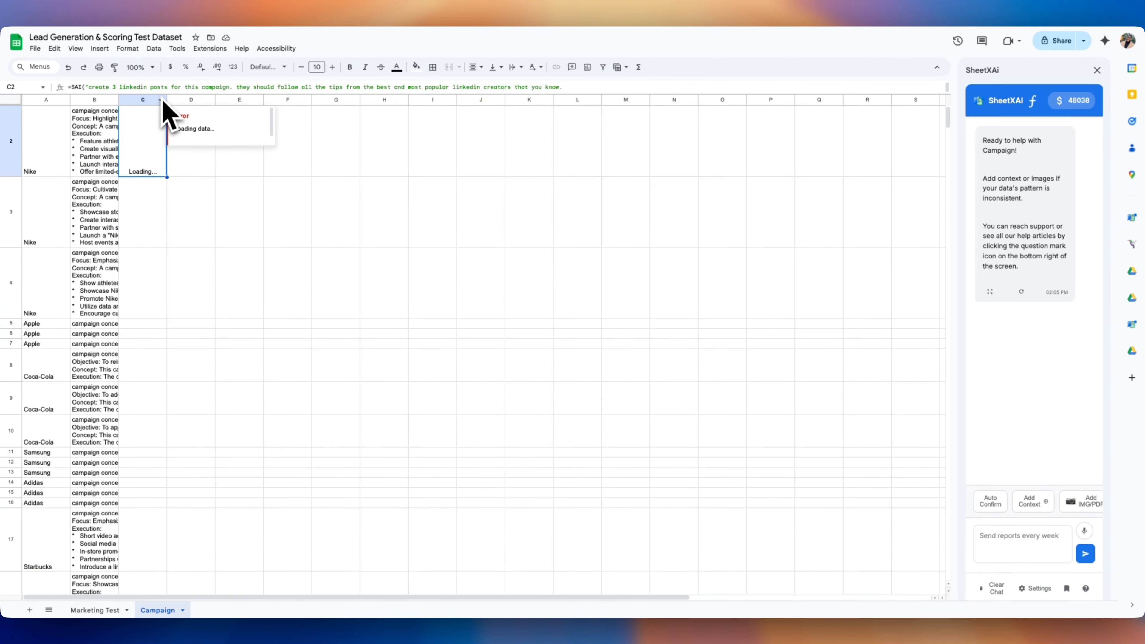
left_click(275, 214)
key("super+a")
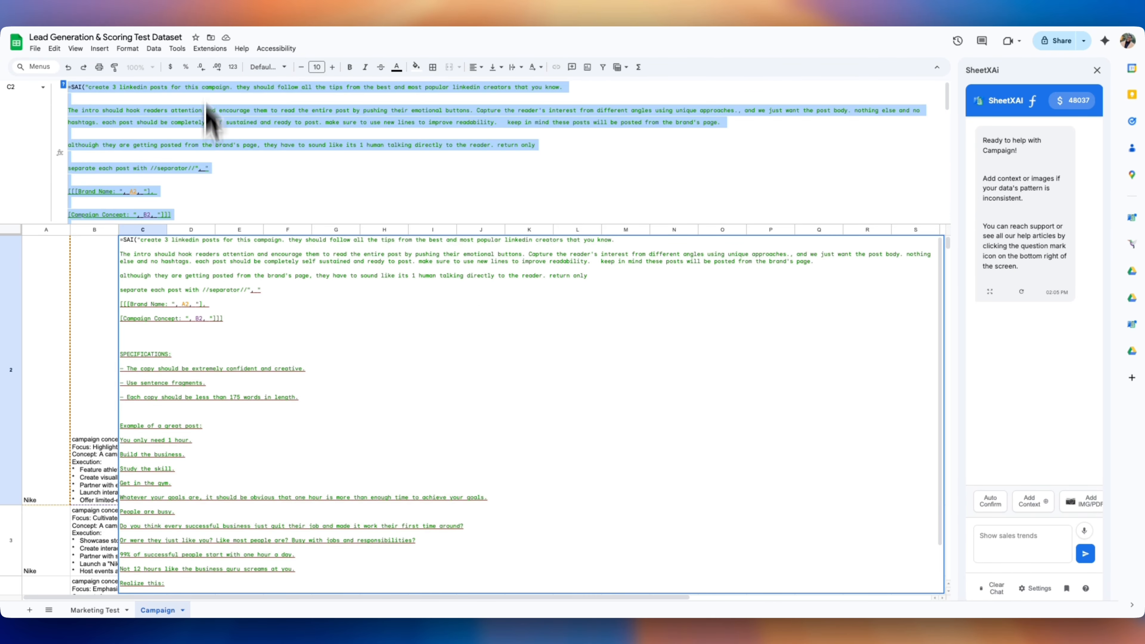
left_click_drag(213, 223, 215, 73)
left_click(250, 512)
Copy C2's post formula down column C and inspect the generated posts in C3, C4 and C10
left_click(137, 197)
scroll(136, 196, "down", 2)
double_click(167, 304)
scroll(165, 402, "down", 14)
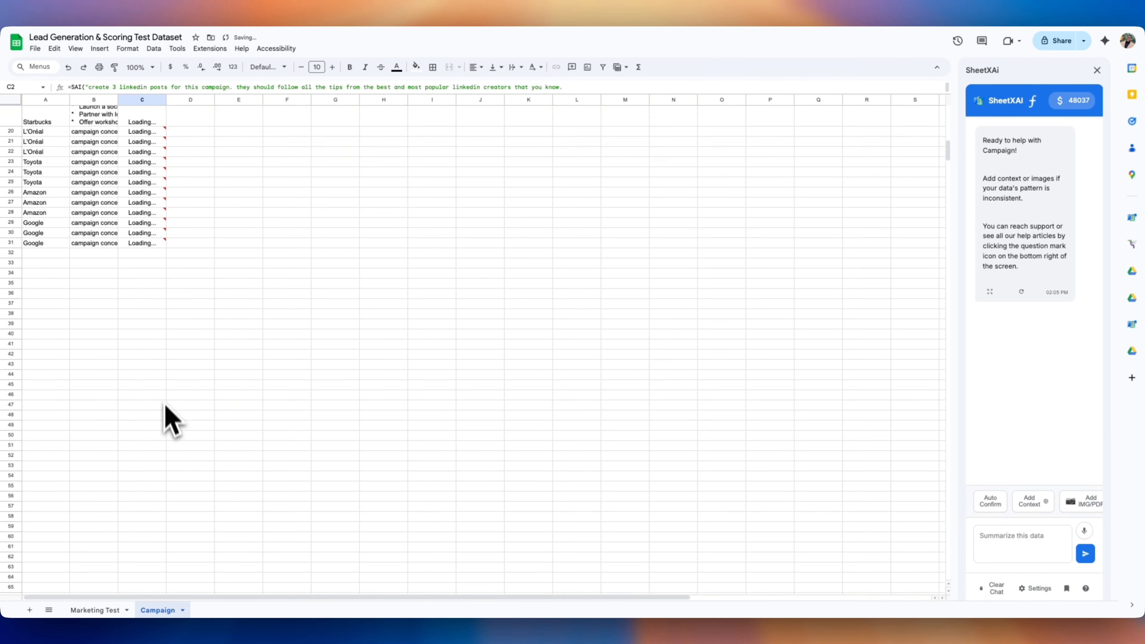
scroll(164, 402, "up", 2)
left_click(152, 304)
scroll(152, 307, "up", 14)
left_click(143, 410)
scroll(149, 428, "down", 10)
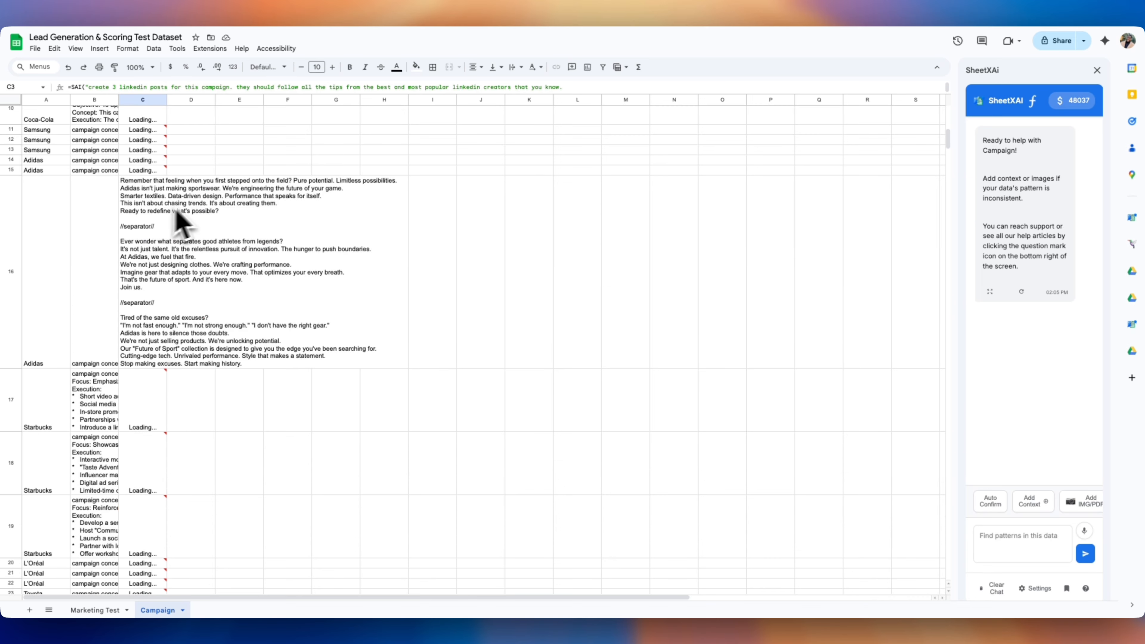
scroll(149, 420, "up", 8)
left_click(151, 406)
scroll(151, 406, "up", 20)
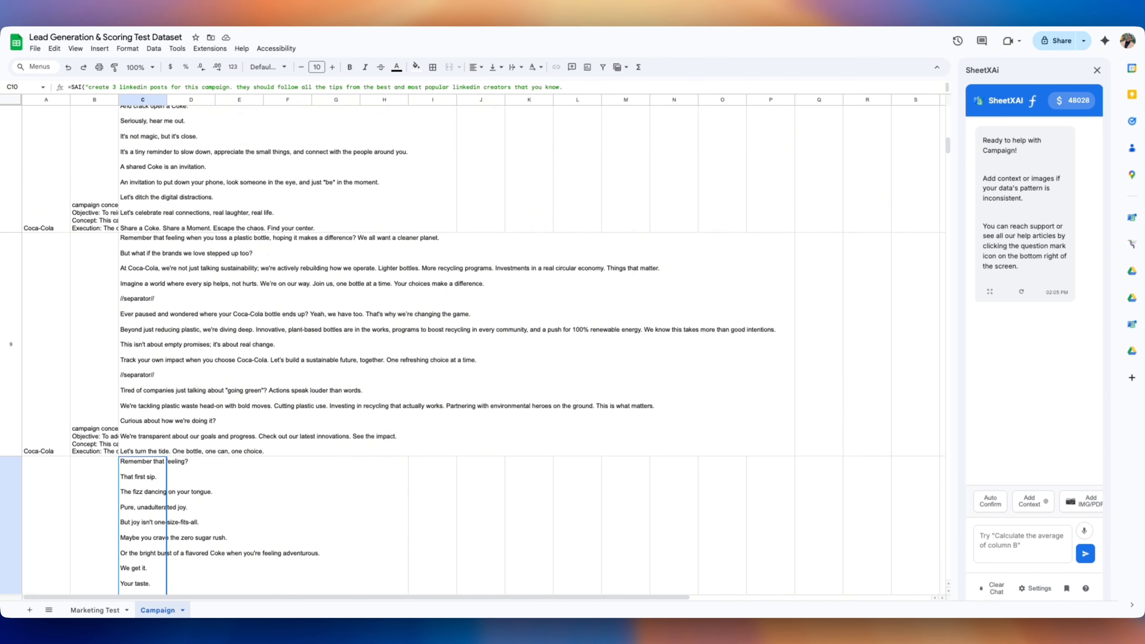
scroll(155, 413, "down", 3)
left_click(149, 366)
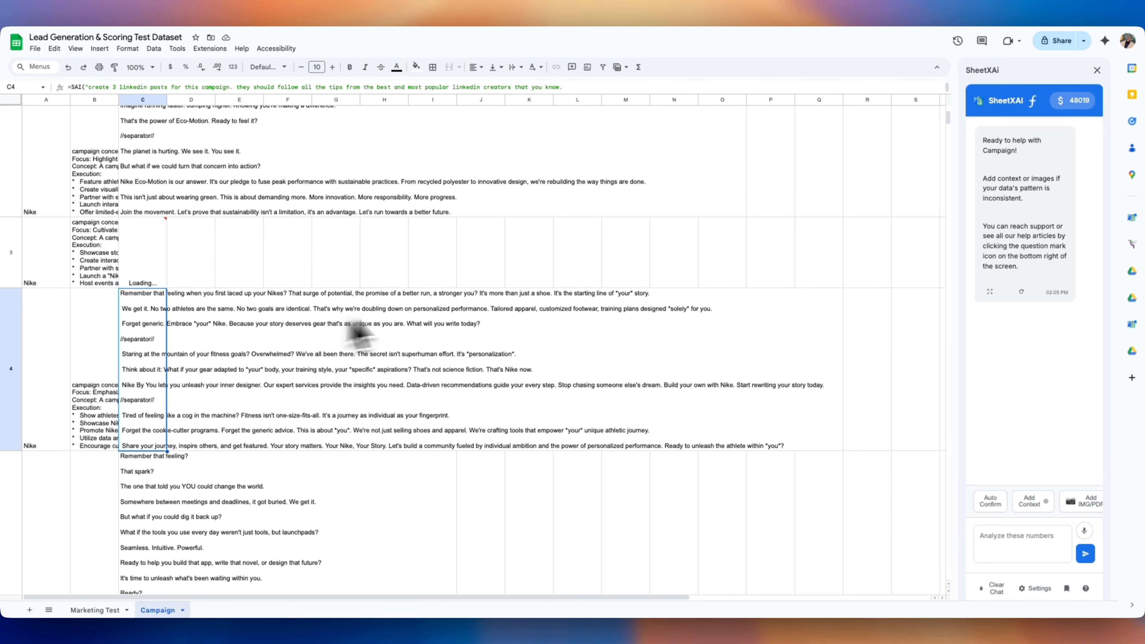
scroll(289, 369, "down", 2)
Remove the 'Use sentence fragments' line from D2's Twitter post prompt and recommit it
left_click(162, 429)
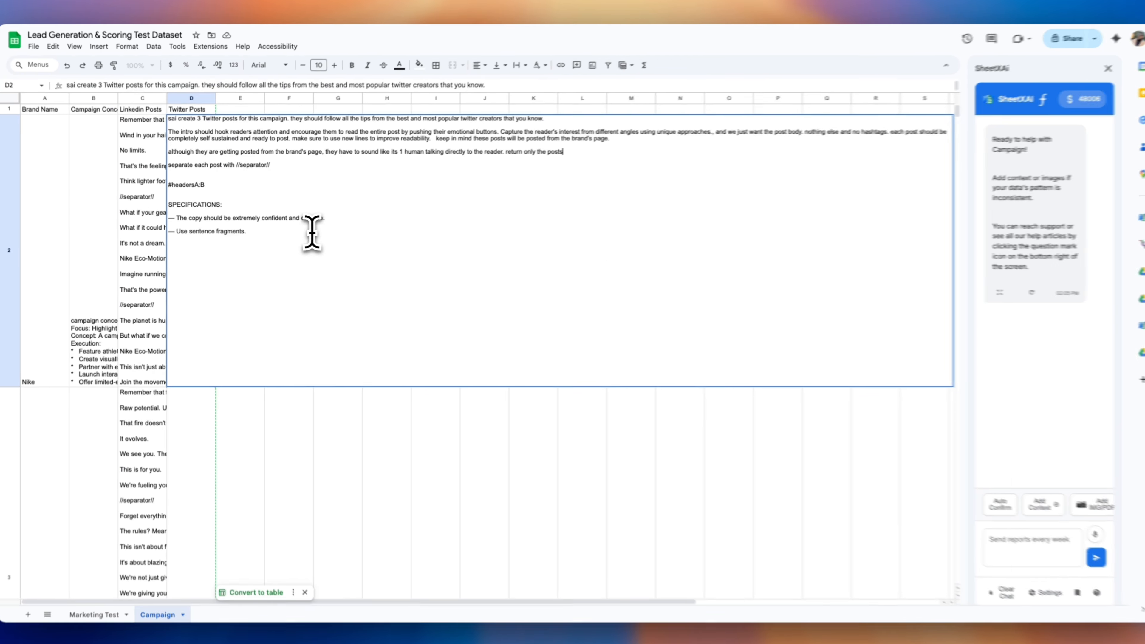
left_click_drag(311, 232, 170, 233)
key("BackSpace")
key("BackSpace")
key("BackSpace")
type("a")
key("super+a")
key("Return")
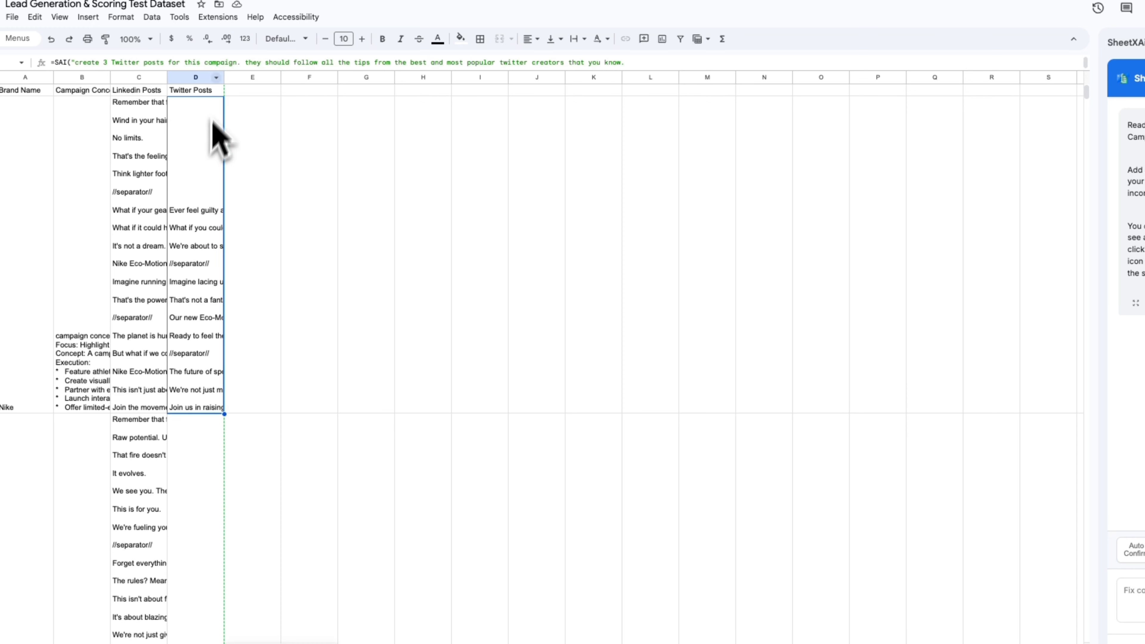
Auto-fit column D, narrow it back to normal width, and check the tweets
double_click(224, 78)
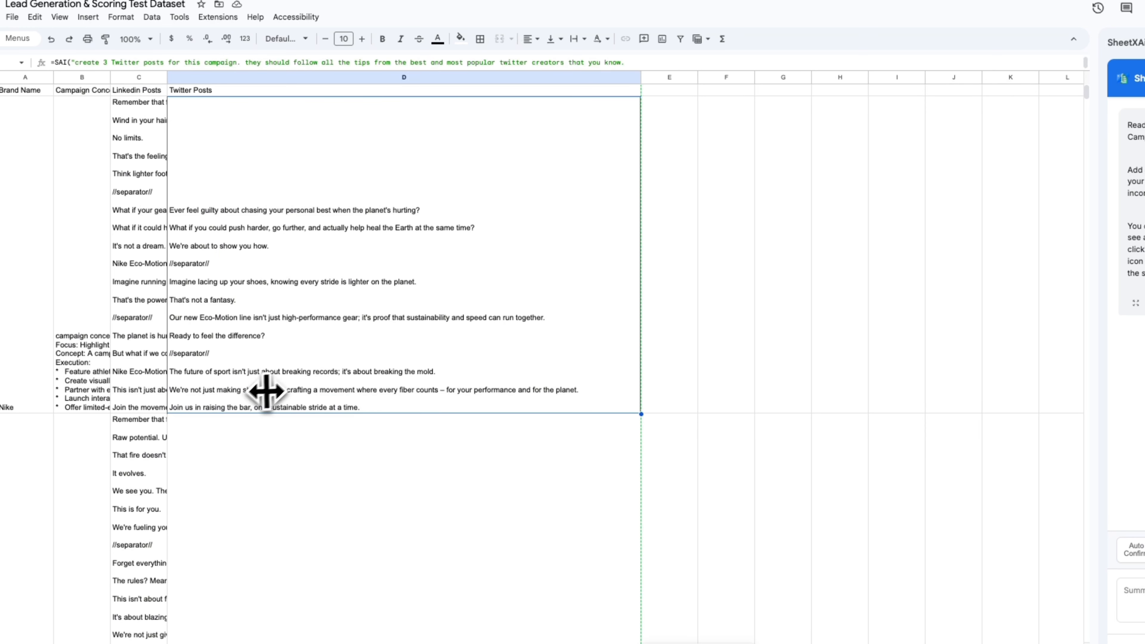
left_click_drag(642, 77, 226, 81)
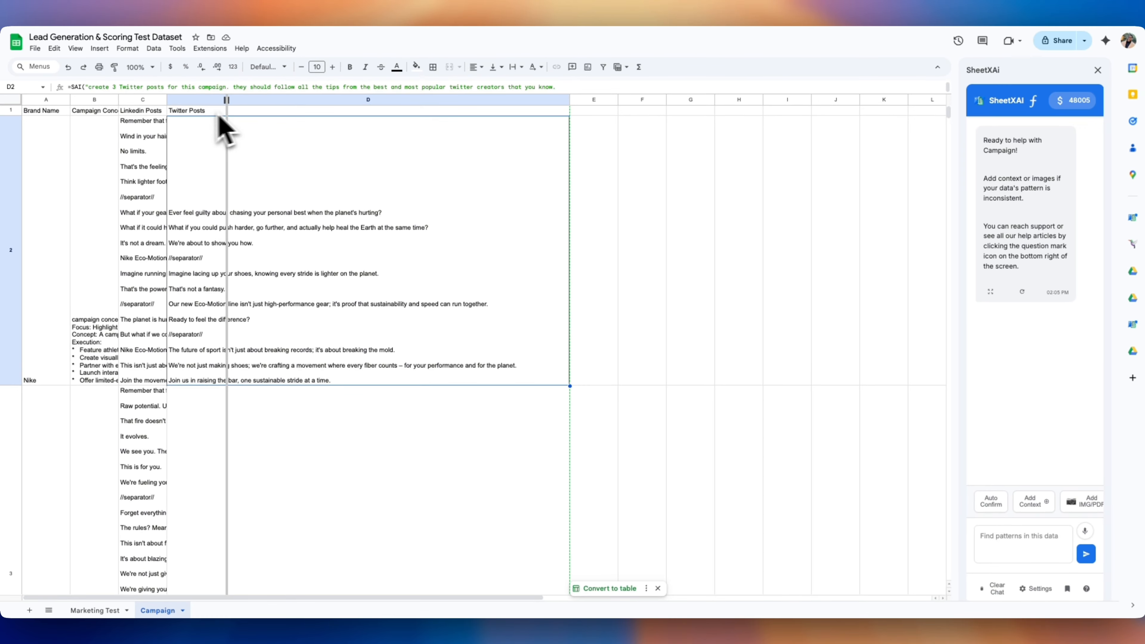
scroll(219, 392, "down", 20)
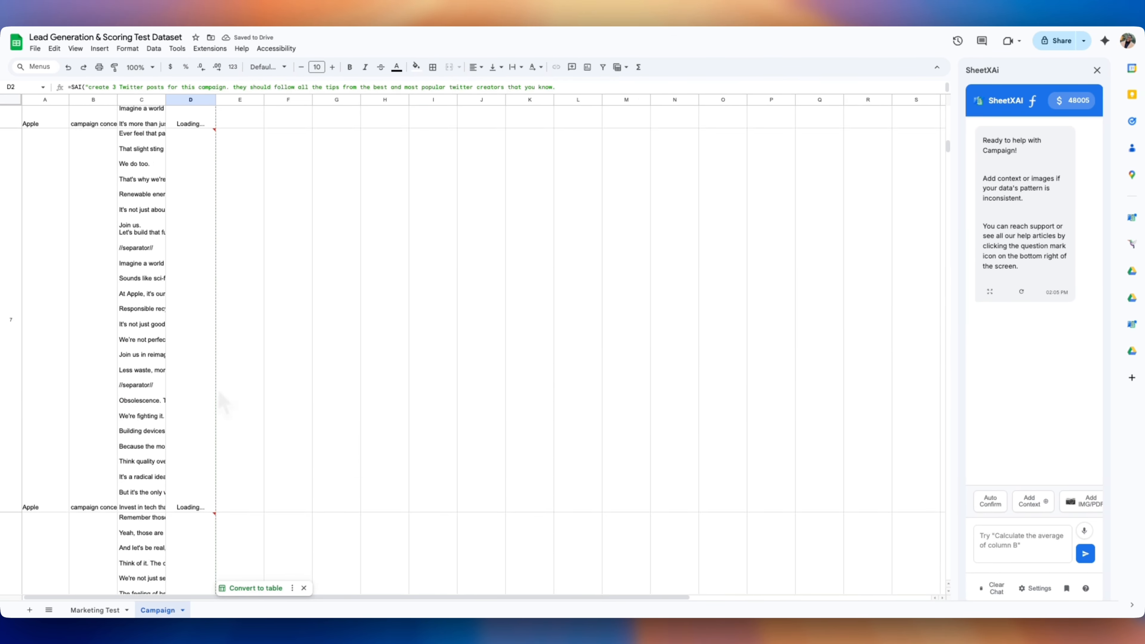
scroll(215, 374, "up", 20)
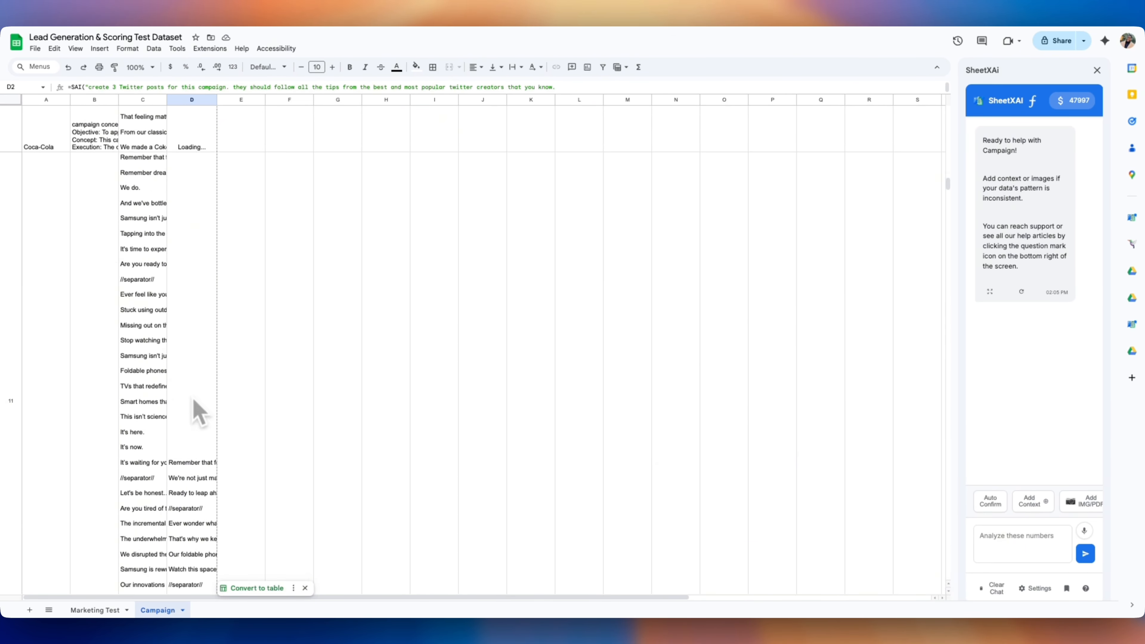
Head E1 'Image Gen prompt' and enter the SAI image-prompt formula in E2
left_click(247, 111)
type("Image Gen prompt")
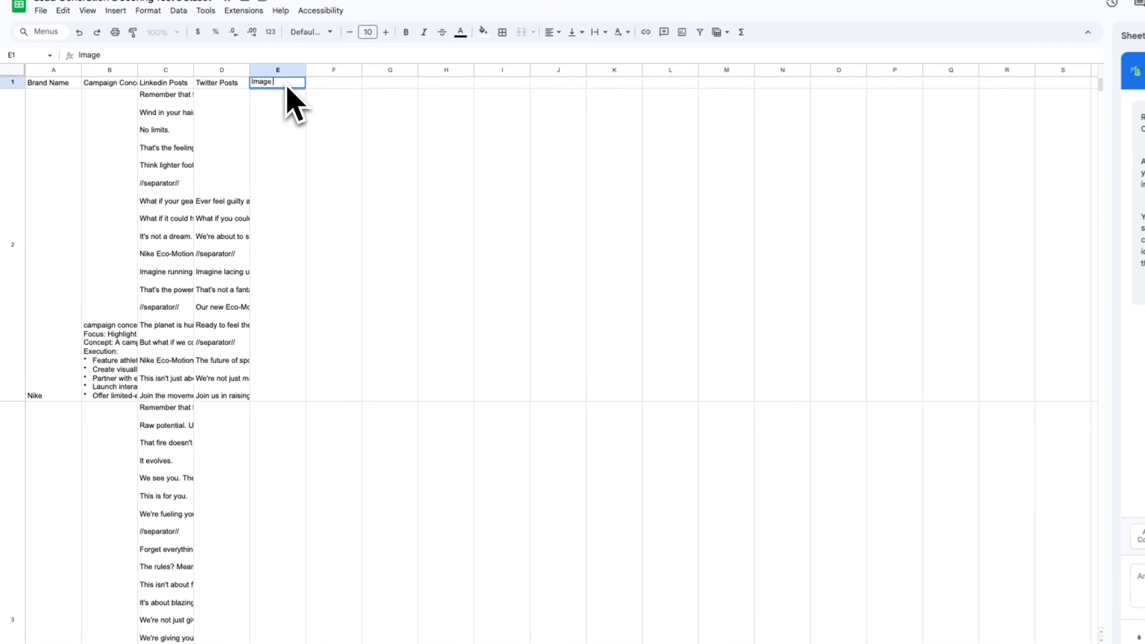
key("Return")
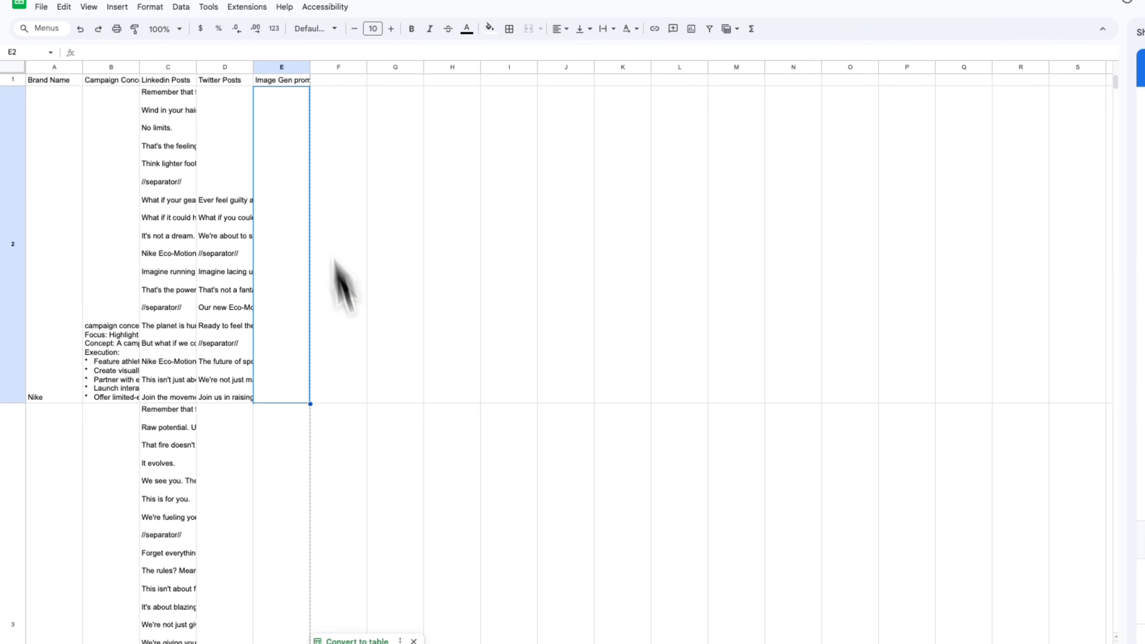
double_click(278, 145)
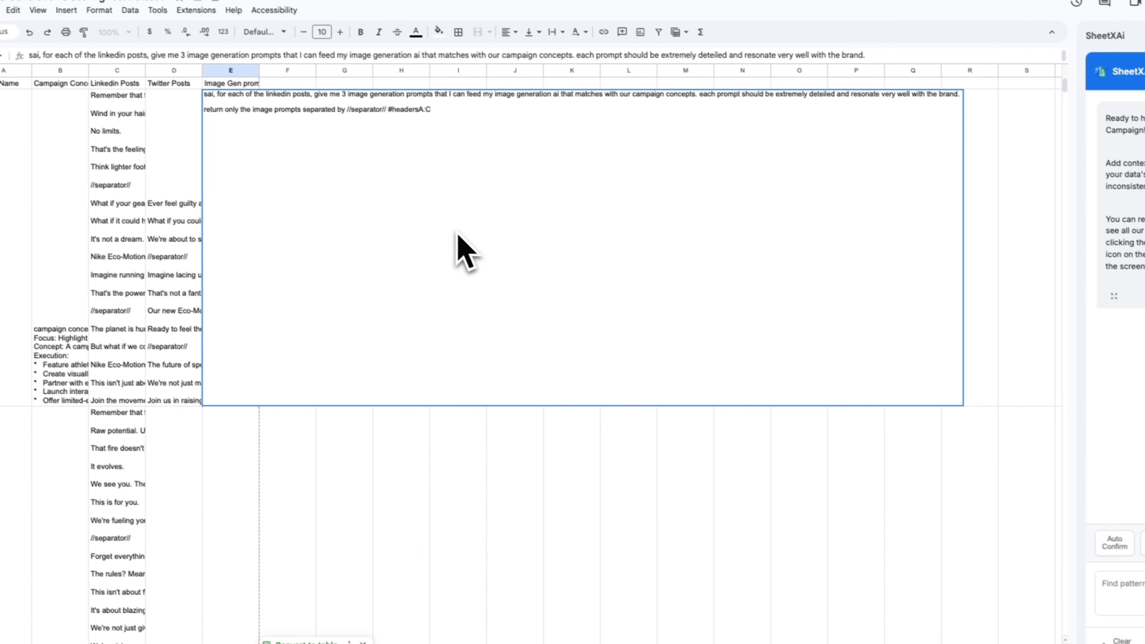
left_click_drag(407, 127, 246, 111)
key("BackSpace")
key("ctrl+z")
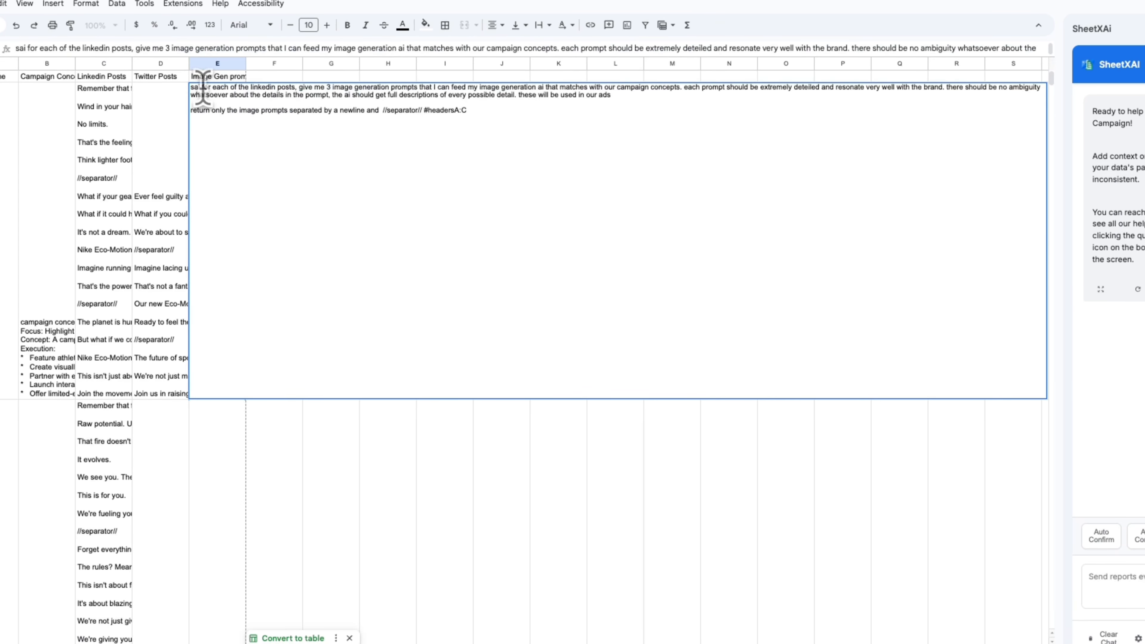
key("ctrl+a")
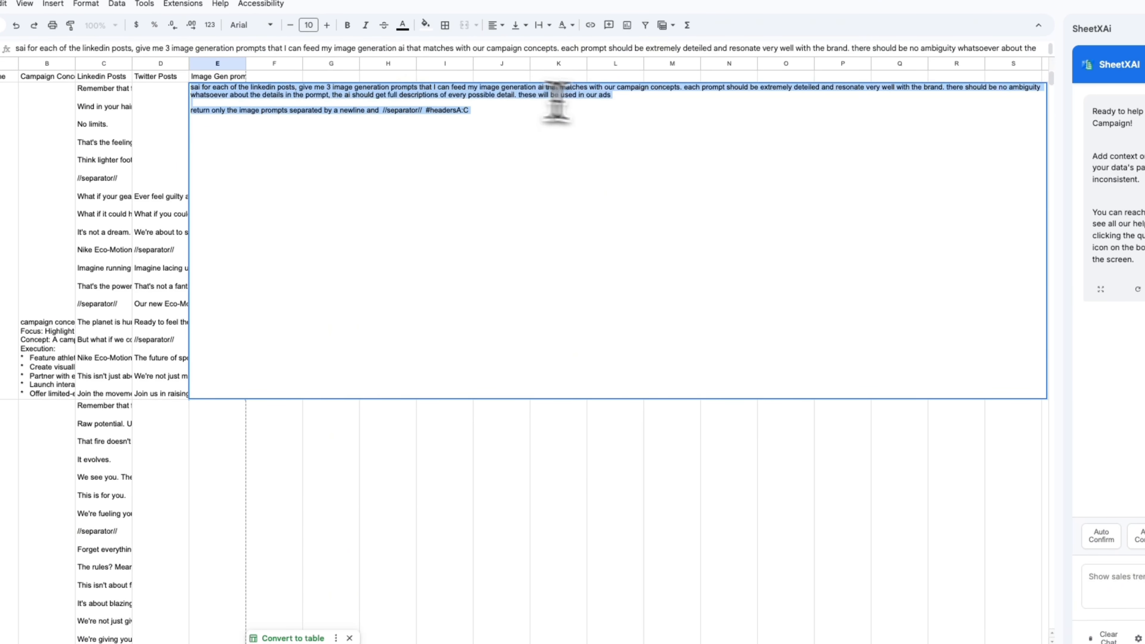
left_click(907, 173)
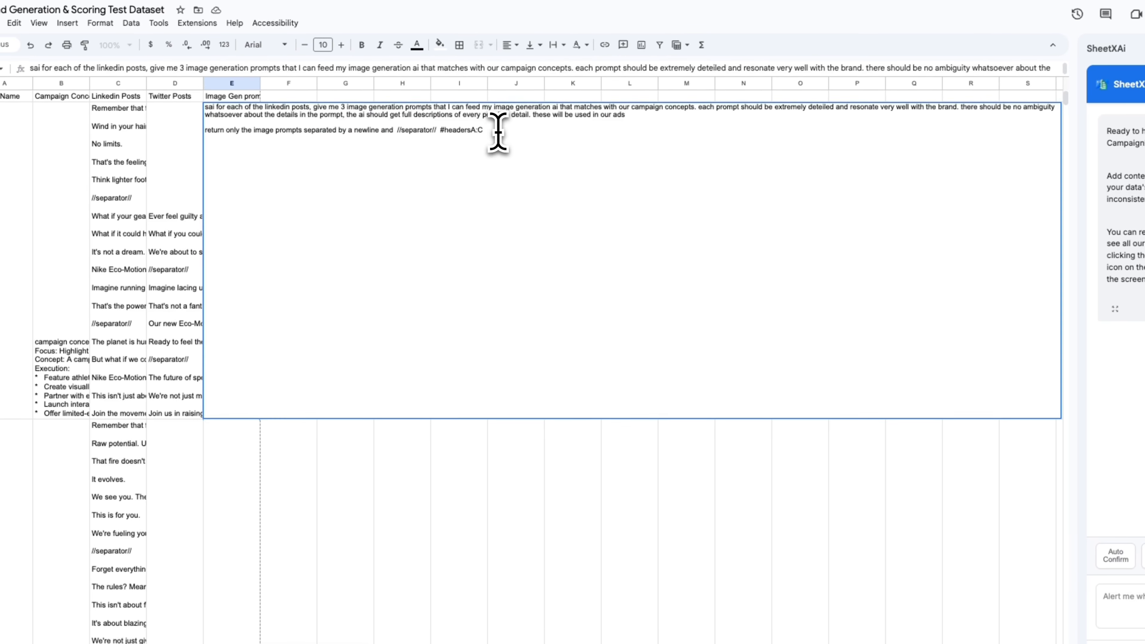
key("Return")
Wrap E2's text and widen column E so the prompts are readable
left_click(244, 203)
scroll(248, 235, "up", 4)
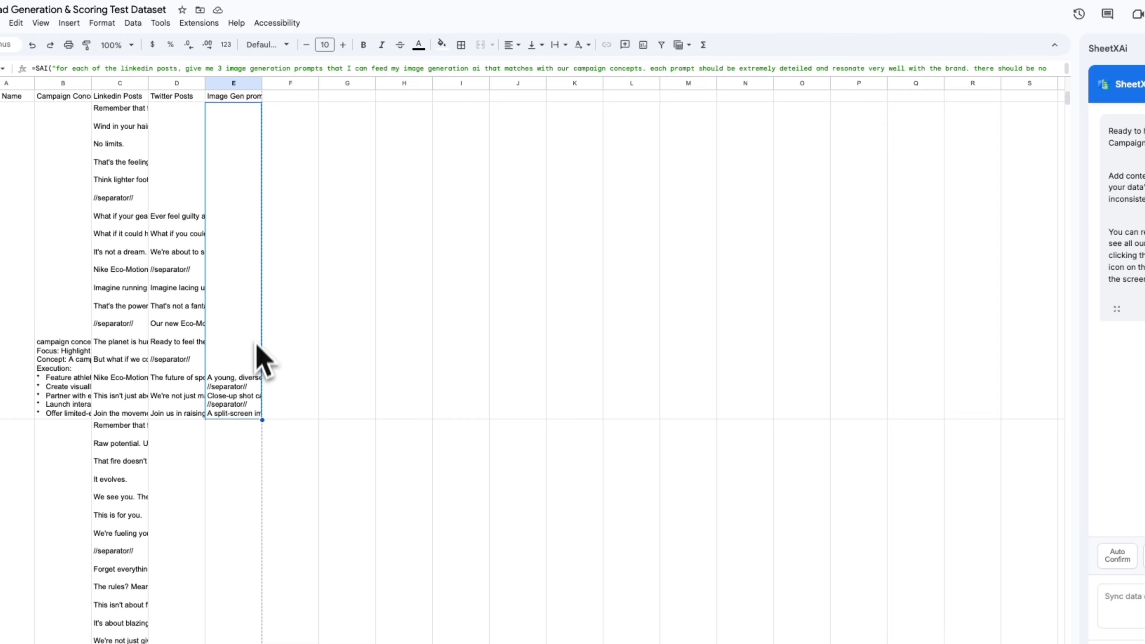
left_click(556, 47)
left_click(577, 64)
left_click_drag(262, 83, 795, 185)
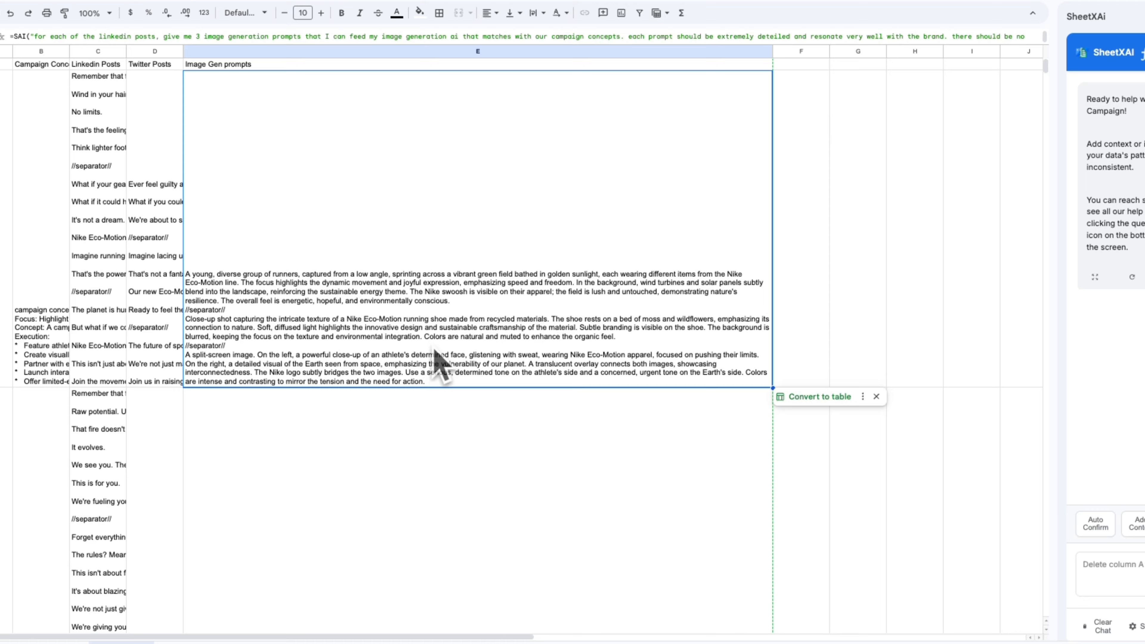
Fill E2's image-prompt formula down column E and review the results
double_click(773, 388)
scroll(563, 431, "down", 20)
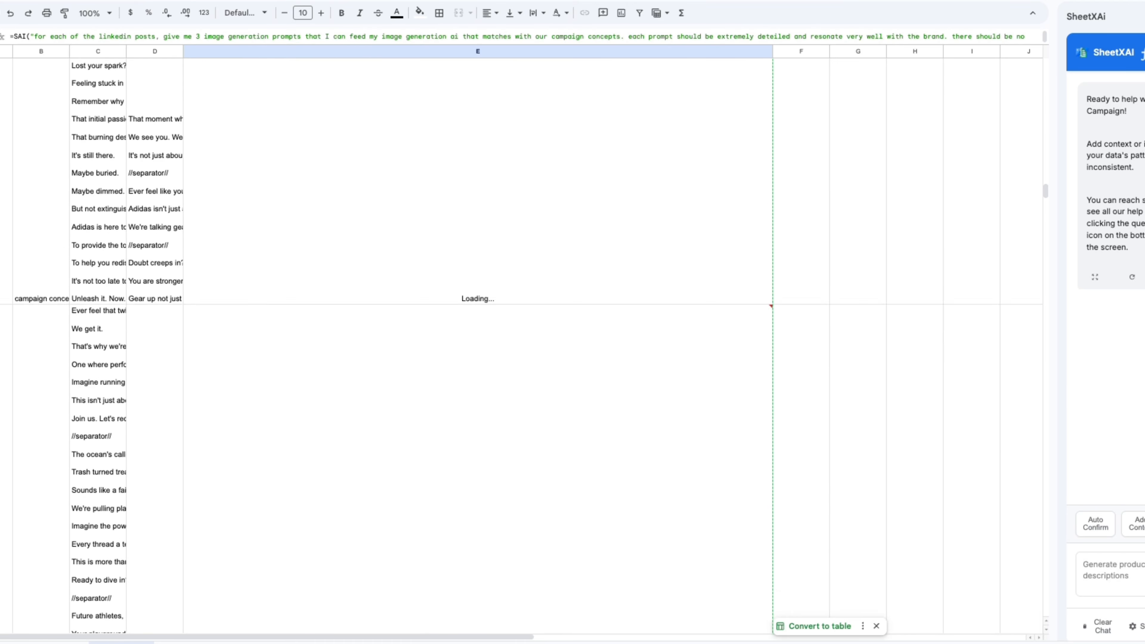
scroll(564, 440, "down", 2)
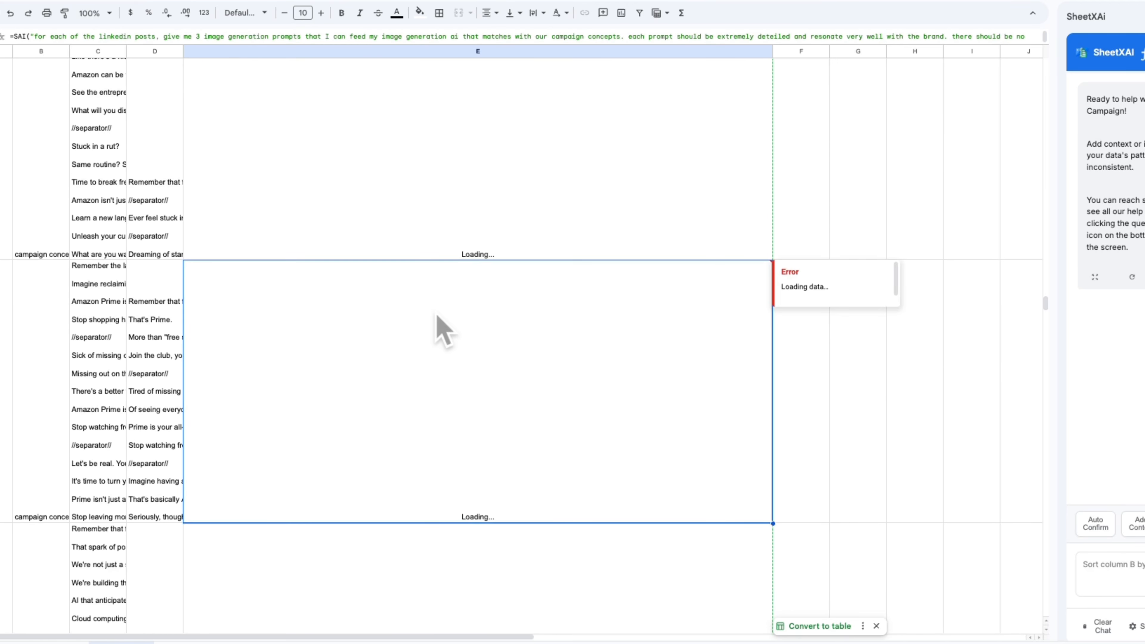
scroll(431, 374, "down", 20)
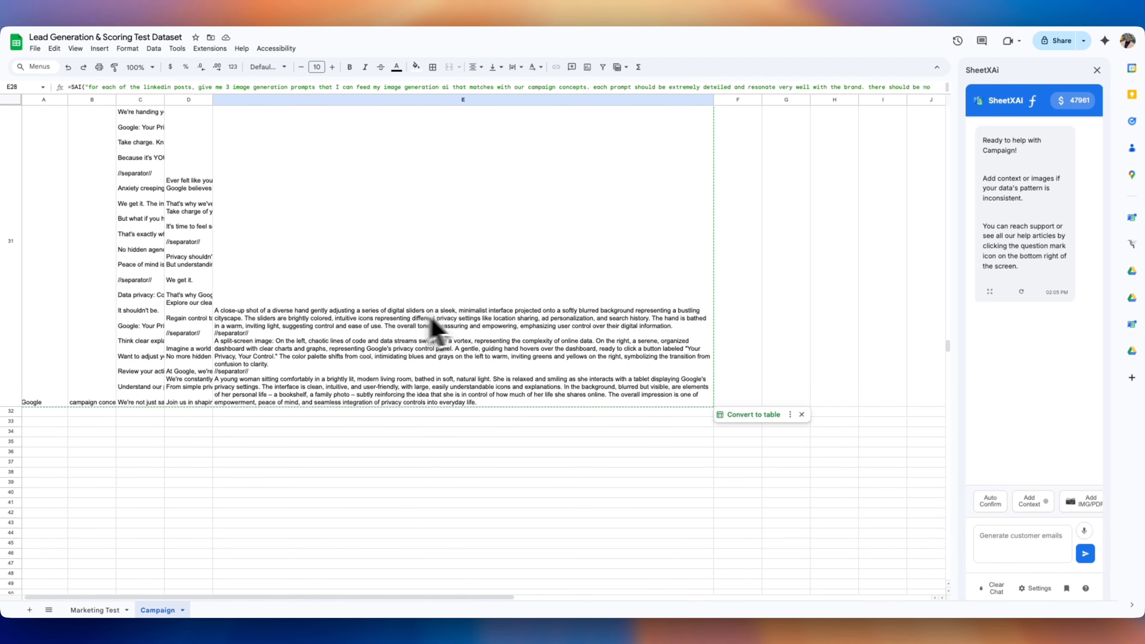
scroll(337, 343, "up", 20)
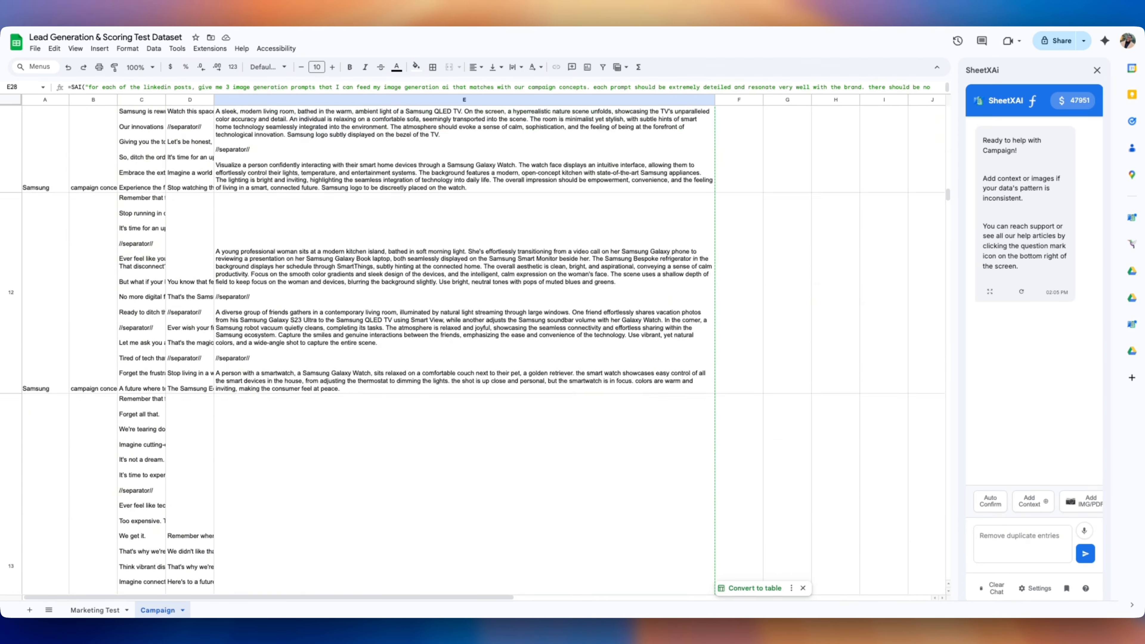
left_click(324, 283)
Head F1 'Video Gen Prompt' and enter the pasted video-prompt formula in F2, adding 'last one'
left_click(296, 111)
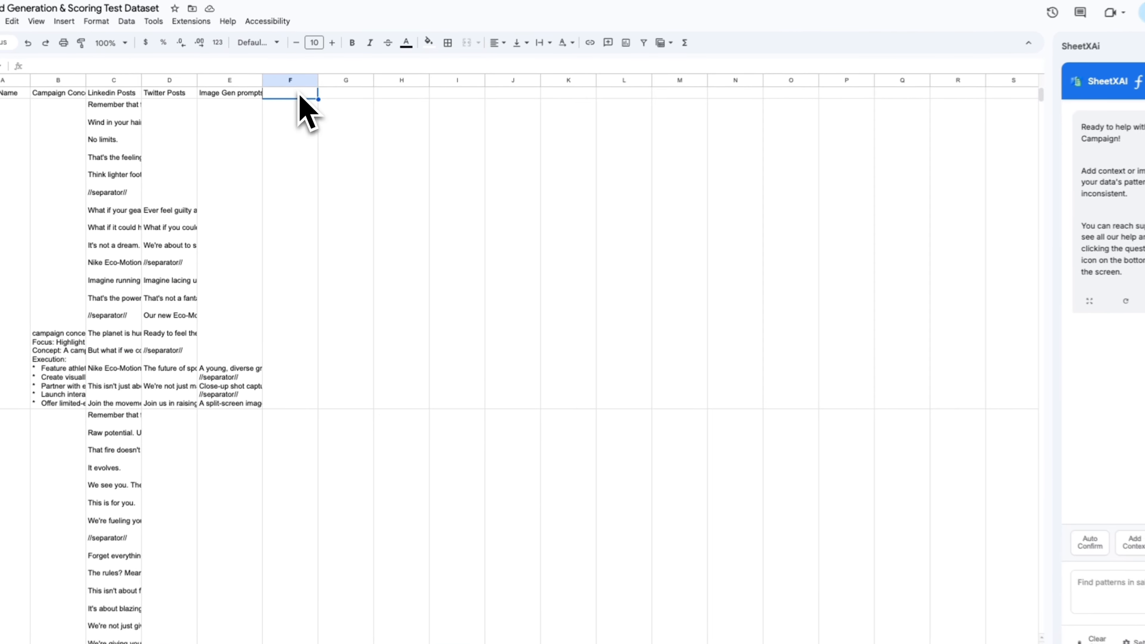
type("Video Gen Prompt")
double_click(299, 133)
type("for each of the linkedin posts, give me 3 image generation prompts that I can feed my image generation ai that matches with our campaign concepts. each prompt should be extremely deteiled and resonate very well with the brand. there should be no ambiguity whatsoever about the details in the pormpt, the ai should get full descriptions of every possible detail. these will be used in our ads.  return only the image prompts separated by a newline and  //separator//")
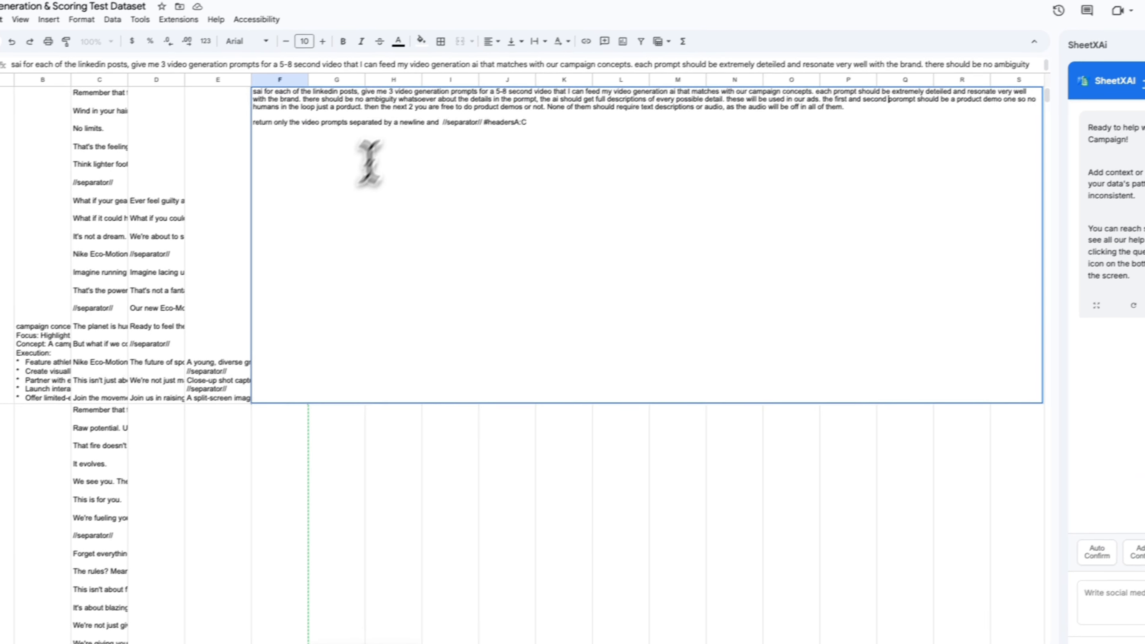
left_click(417, 110)
type("last one")
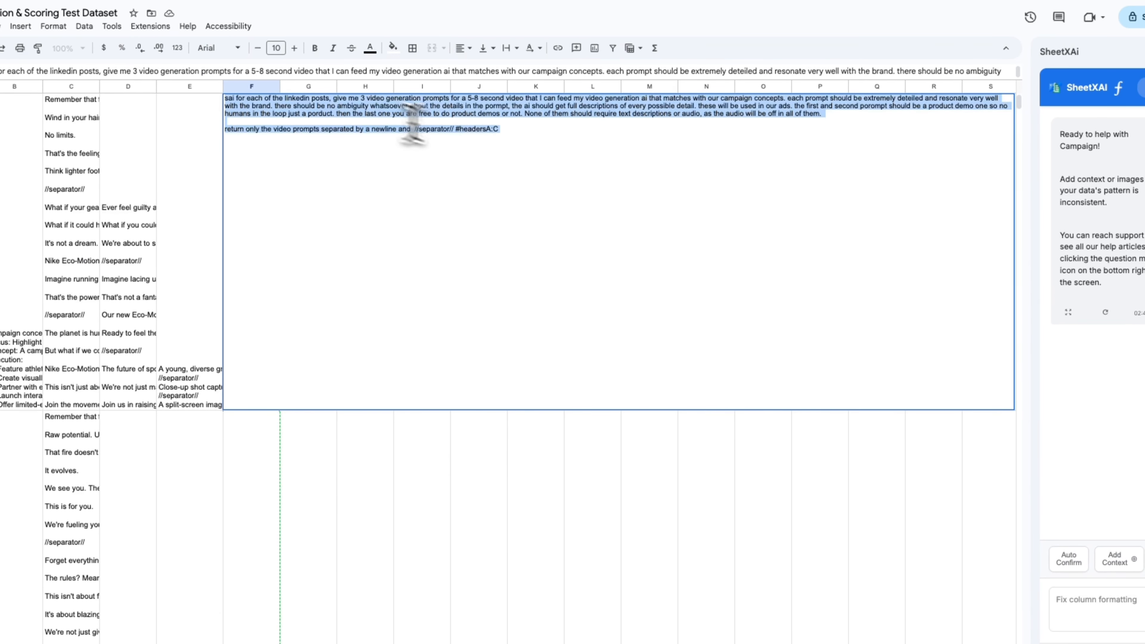
key("Return")
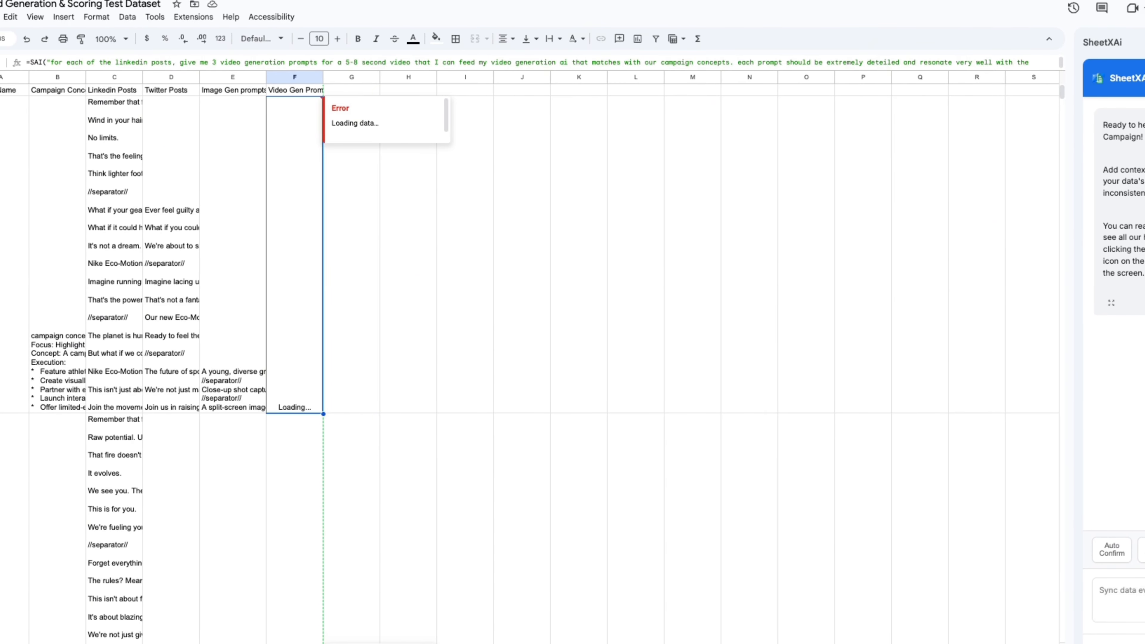
Fill the F2 video-prompt formula down column F
left_click_drag(323, 77, 624, 77)
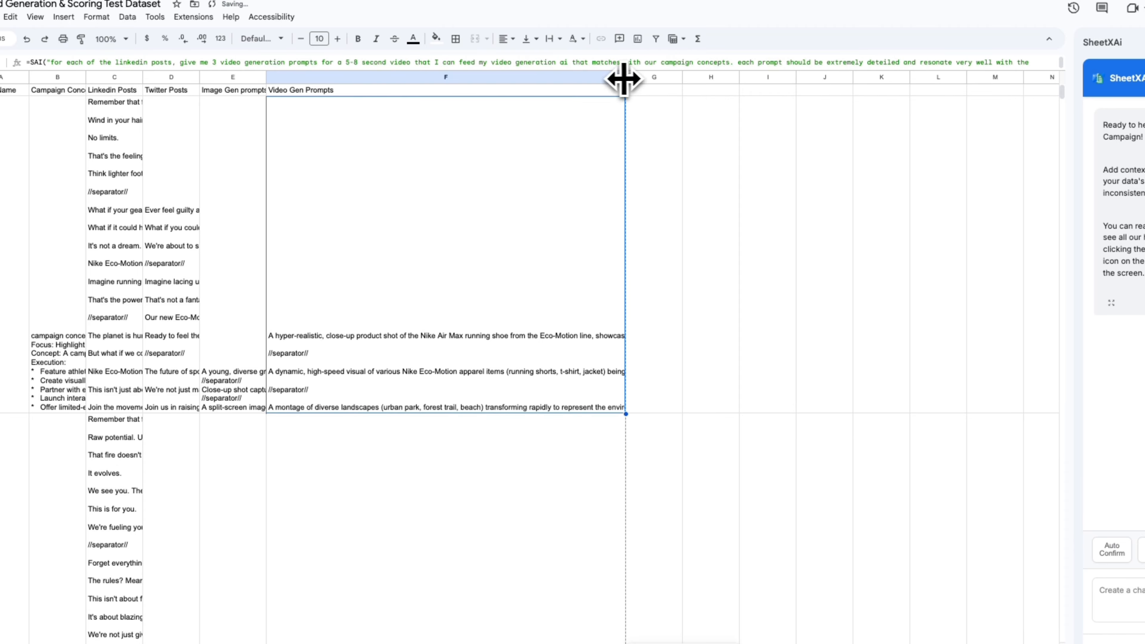
key("ctrl+z")
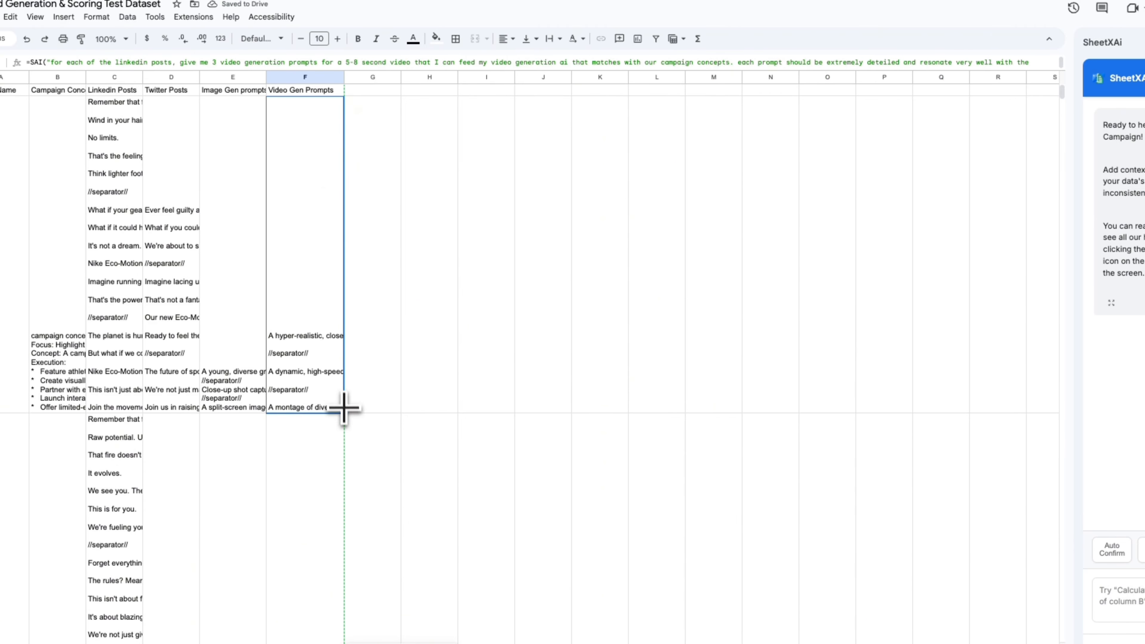
double_click(345, 409)
scroll(345, 416, "down", 20)
scroll(344, 399, "up", 15)
Review the generated video prompts in column F for the Google, Nike and other rows
left_click(311, 305)
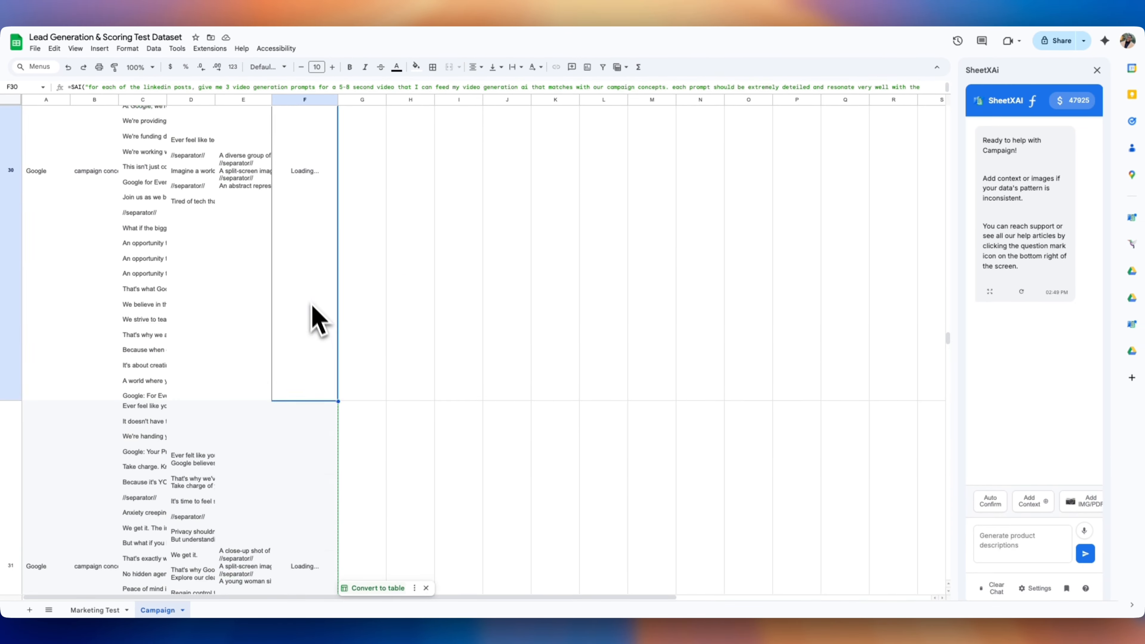
scroll(318, 318, "up", 10)
left_click(352, 298)
scroll(281, 388, "down", 1)
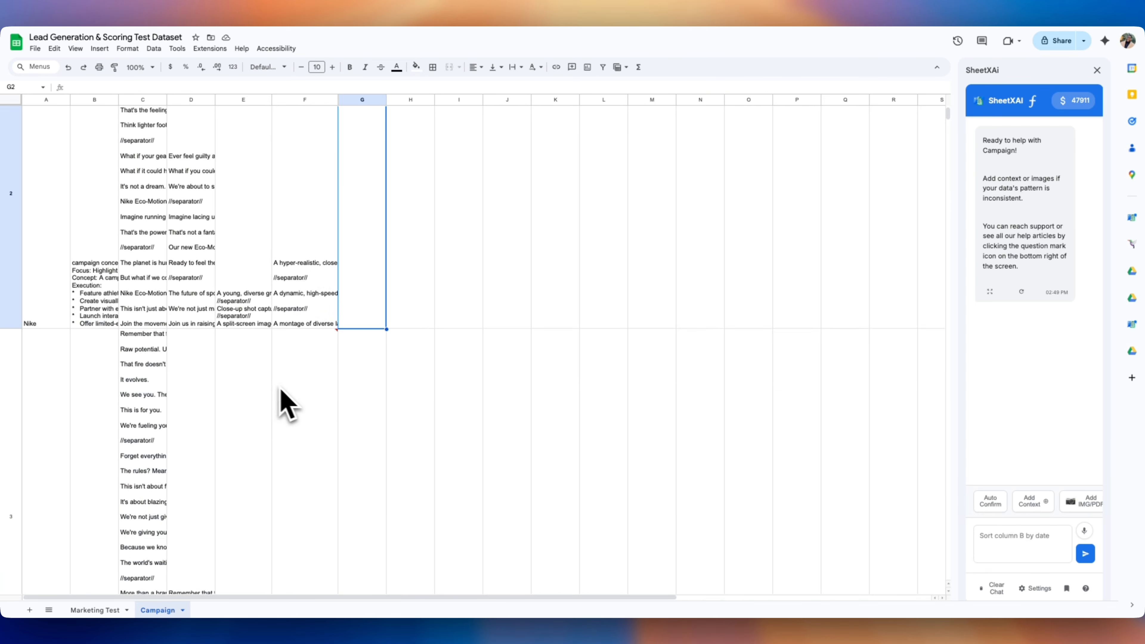
left_click(282, 397)
scroll(311, 275, "down", 20)
scroll(316, 271, "up", 15)
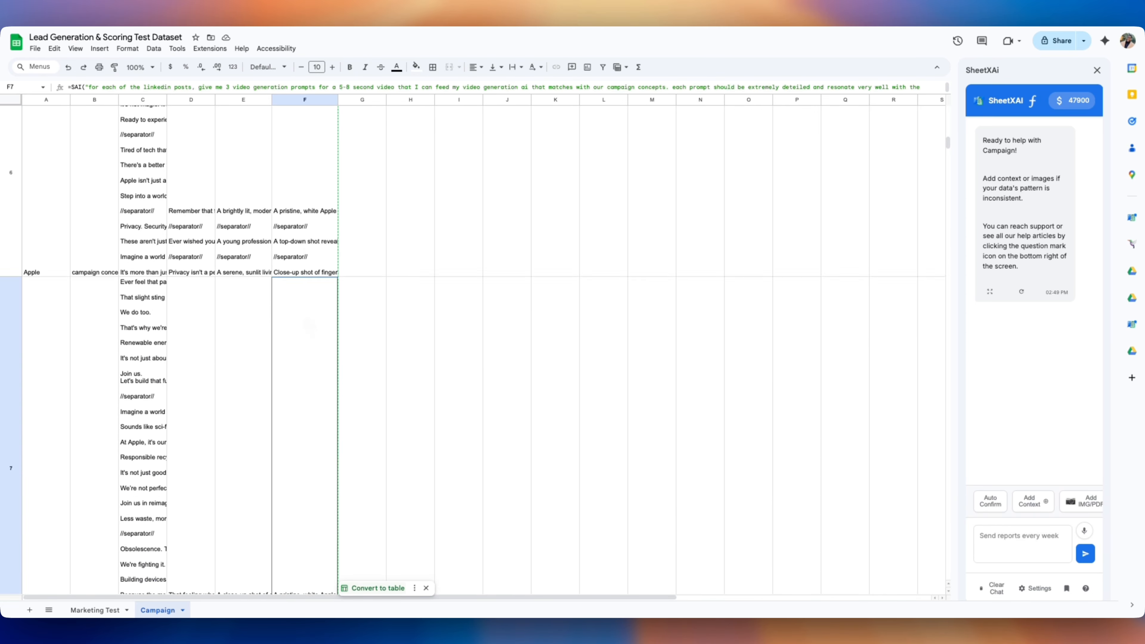
left_click(324, 189)
scroll(311, 279, "down", 7)
left_click(295, 384)
scroll(297, 369, "down", 8)
left_click(298, 361)
Check F2's AI formula, then convert the sheet's AI formulas into static values
scroll(301, 345, "down", 15)
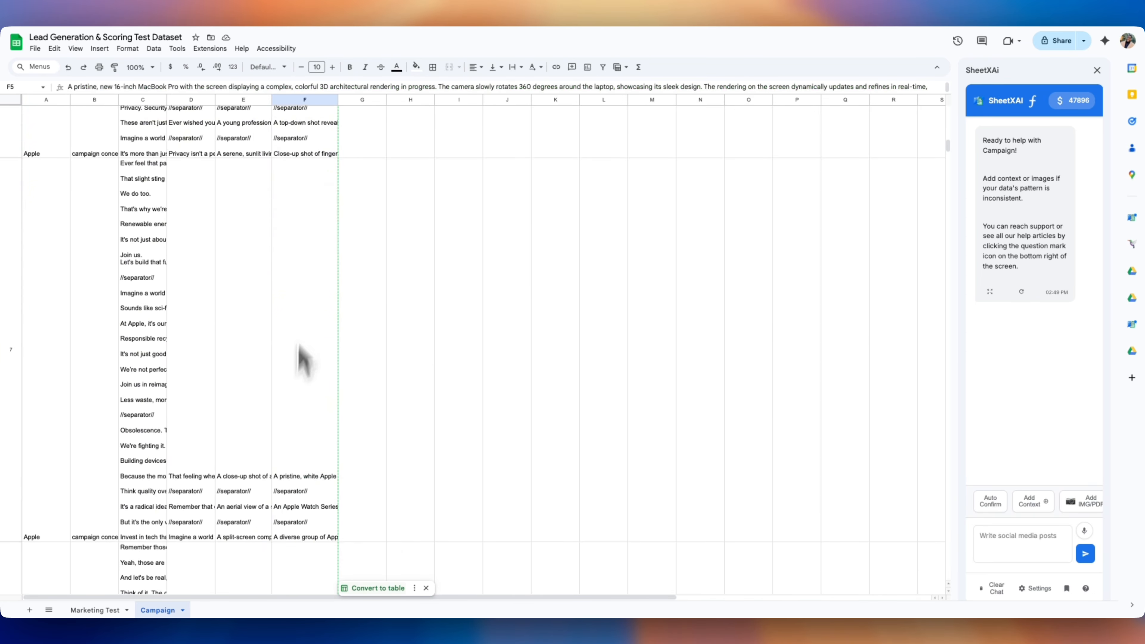
left_click(308, 282)
left_click(308, 243)
scroll(307, 194, "up", 20)
left_click(307, 223)
scroll(298, 271, "down", 20)
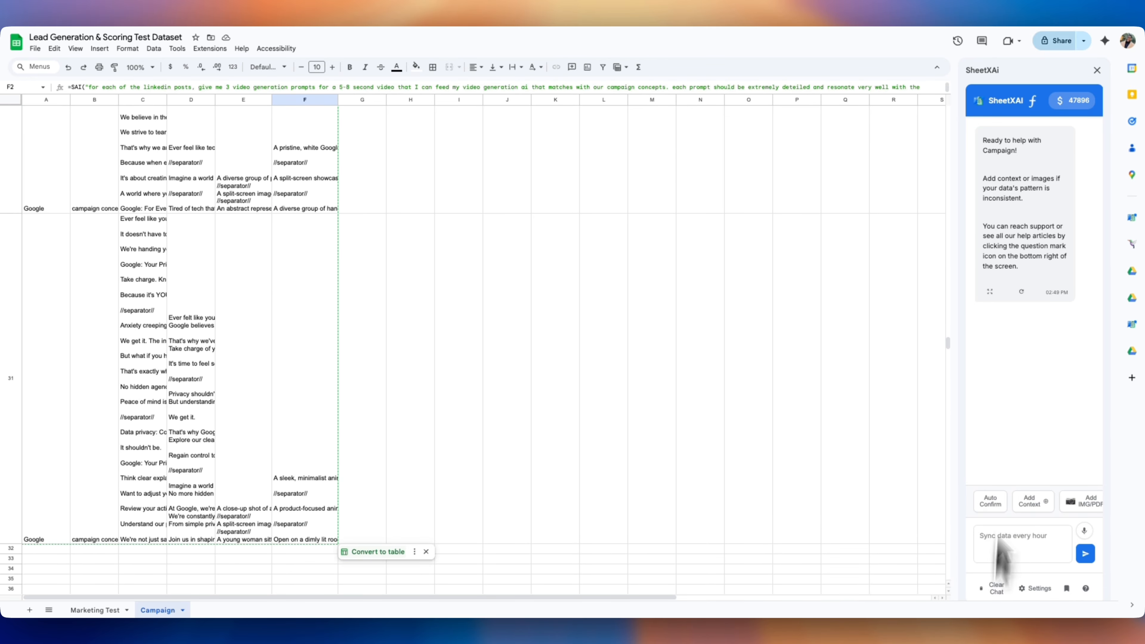
left_click(1033, 102)
left_click(1007, 462)
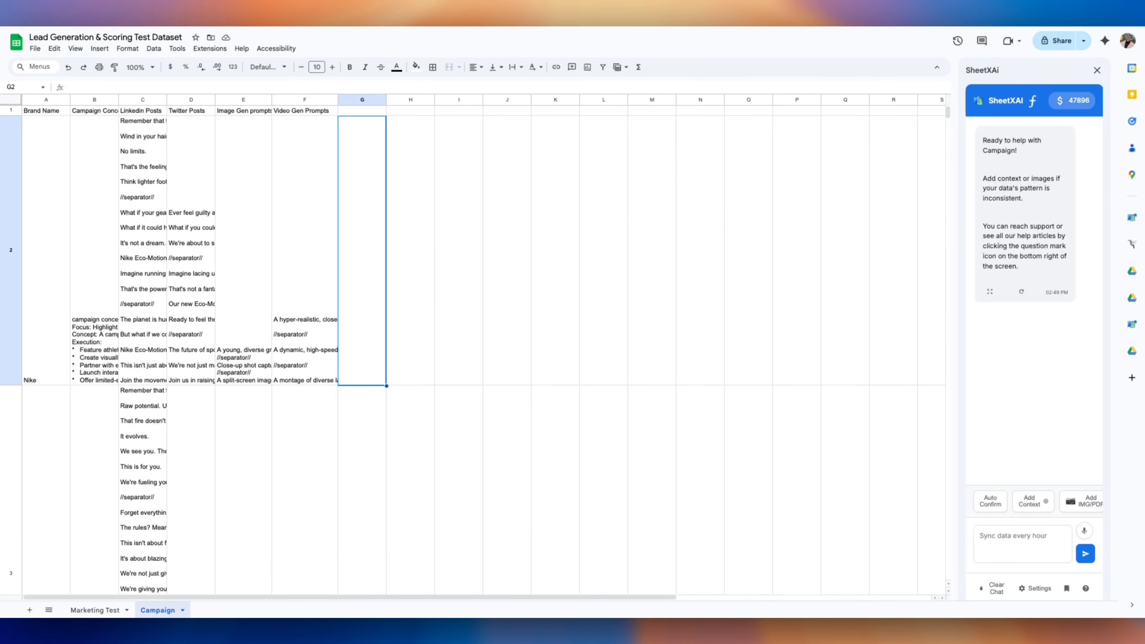
Head G1 'Images ad copy' and enter an SAI ad-copy formula in G2 referencing E2
left_click(372, 111)
type("Images ad copy")
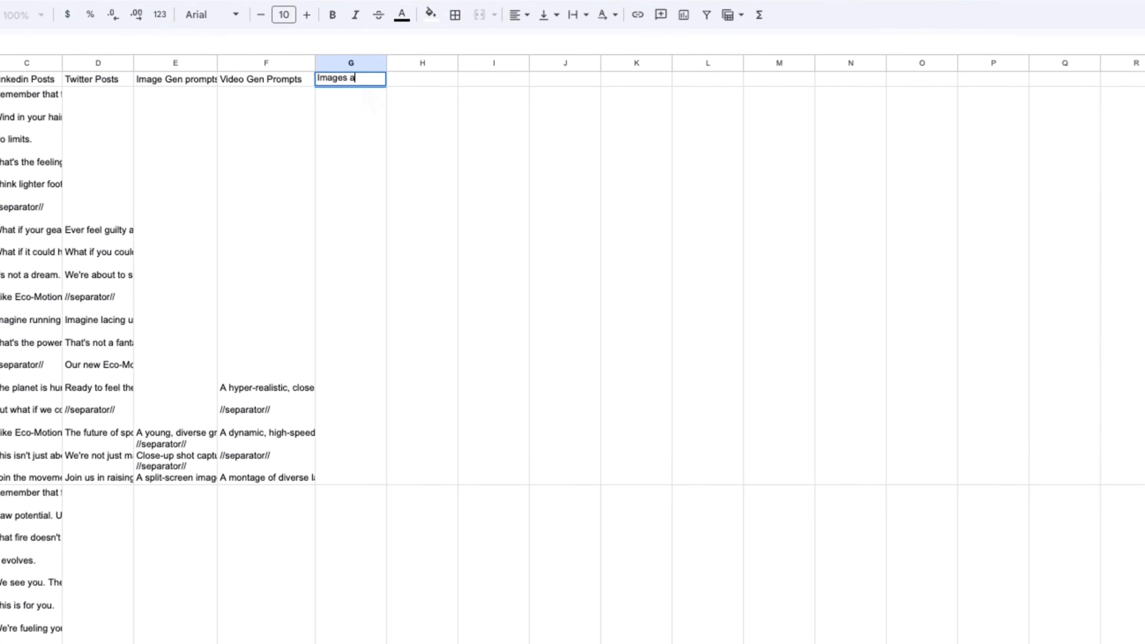
key("Return")
type("sai for e")
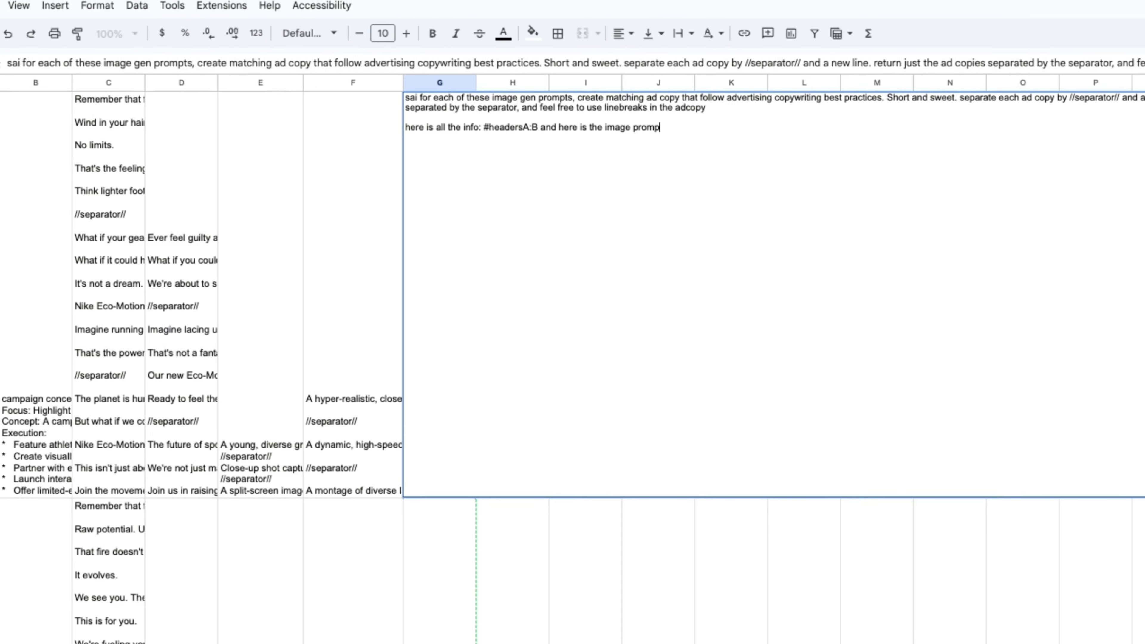
type("E2")
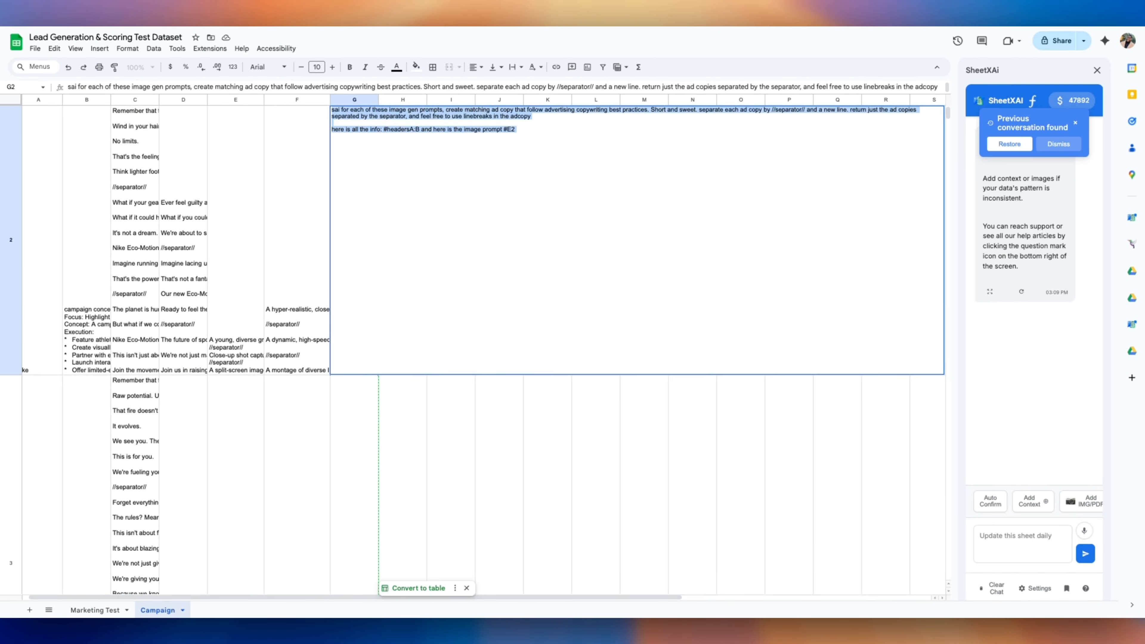
key("Return")
Auto-fit column G to its ad copy and fill the G2 formula down the column
left_click(377, 193)
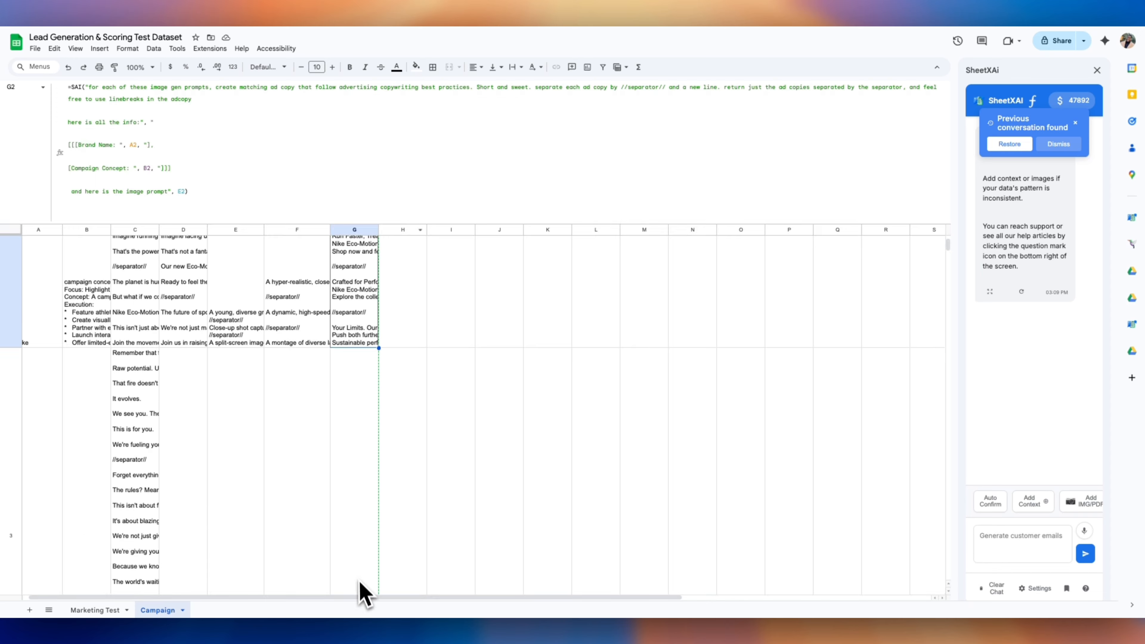
left_click_drag(390, 223, 397, 93)
scroll(369, 245, "up", 2)
left_click(379, 101)
left_click(383, 99)
double_click(385, 100)
left_click(456, 282)
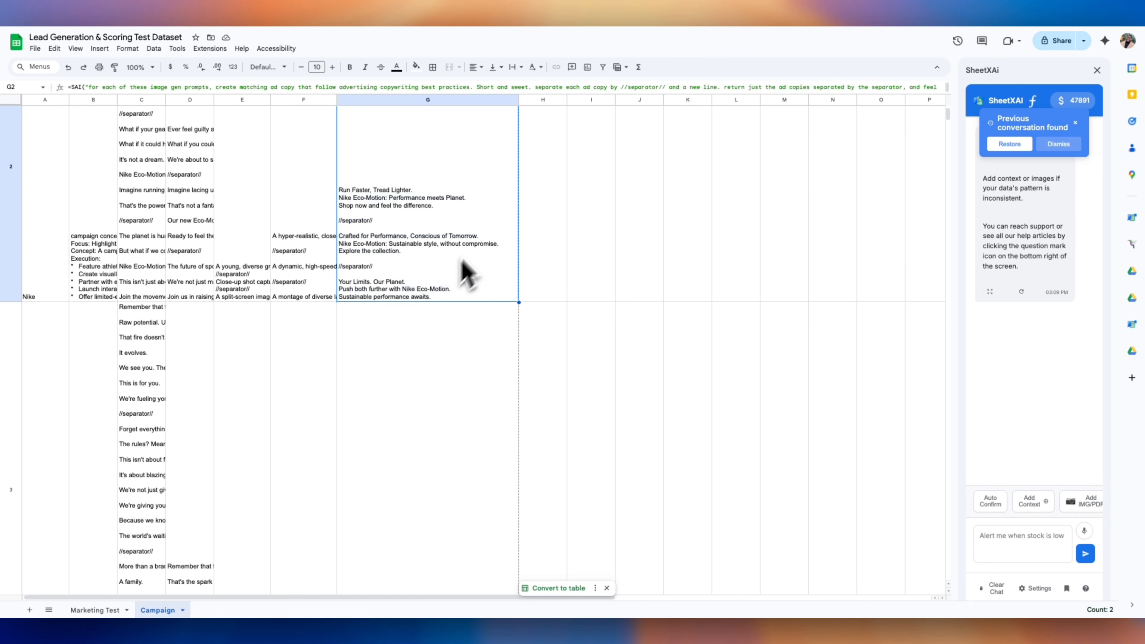
double_click(519, 302)
scroll(487, 356, "down", 9)
scroll(473, 352, "up", 11)
Head H1 'Video ad copy' and enter the pasted ad-copy prompt in H2 with 'image' changed to 'video'
left_click(521, 289)
left_click(544, 112)
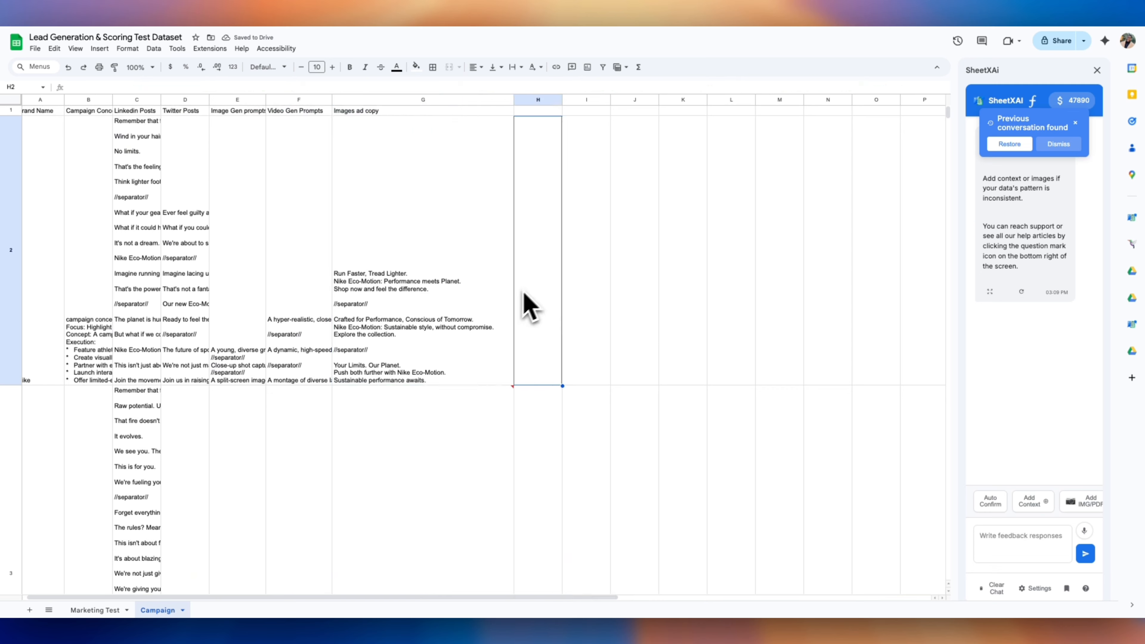
type("Video ad copy")
key("Return")
double_click(525, 181)
type("sai for each of these image gen prompts, create matching ad copy that follow advertising copywriting best practices. Short and sweet. separate each ad copy by //separator// and a new line. return just the ad copies separated by the separator, and feel free to use linebreaks in the adcopy  here is all the info: #headersA:B and here is the image prompt #E2")
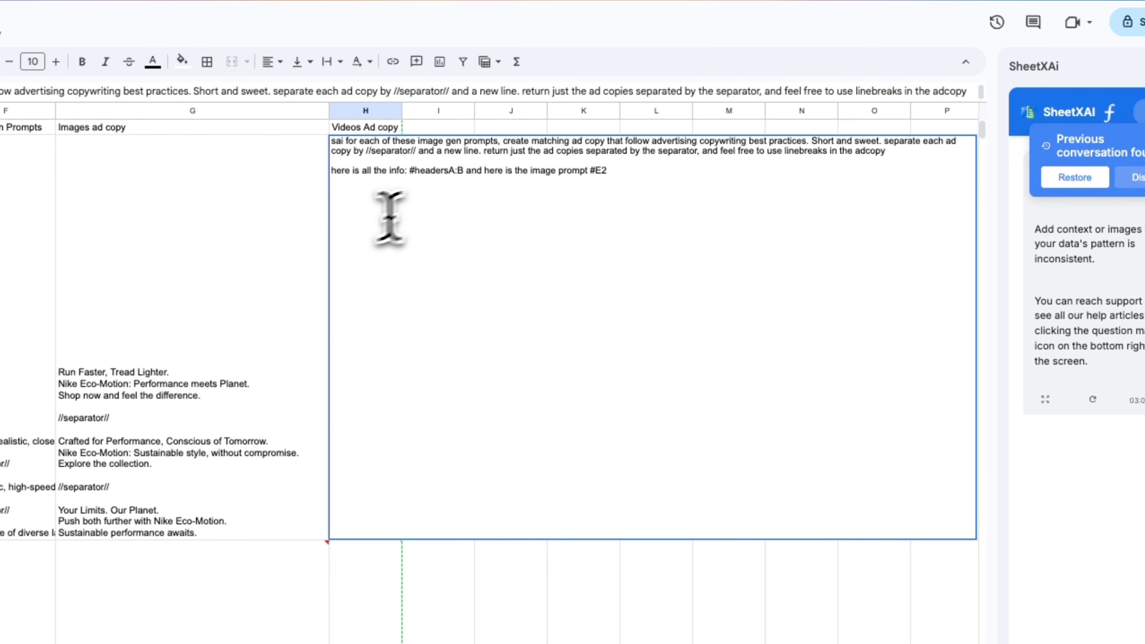
double_click(558, 125)
type("video")
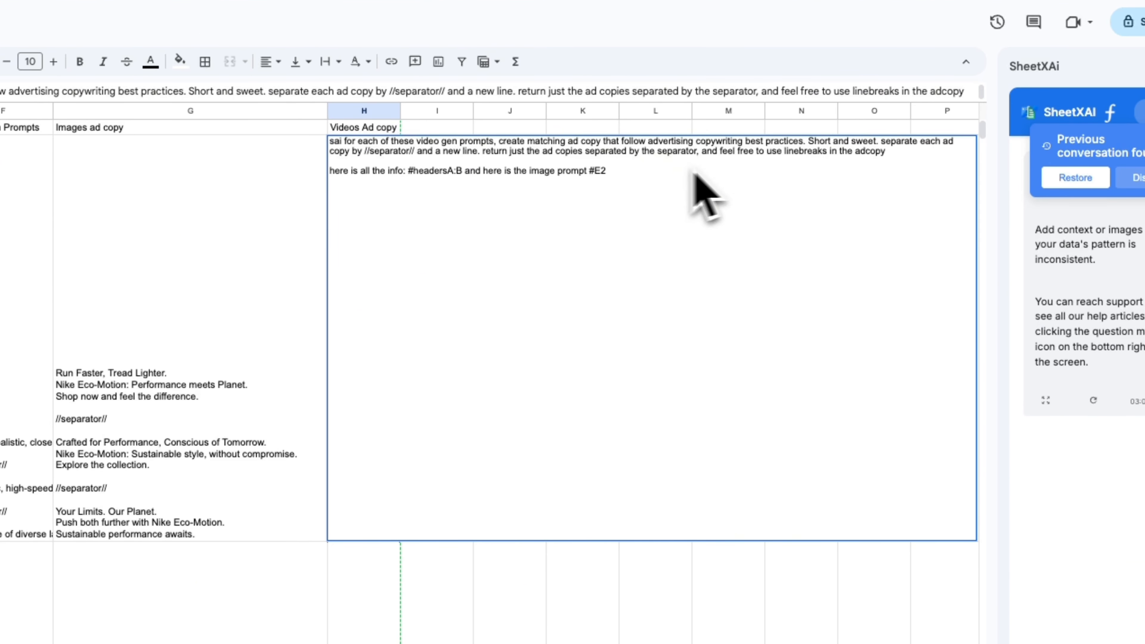
key("Return")
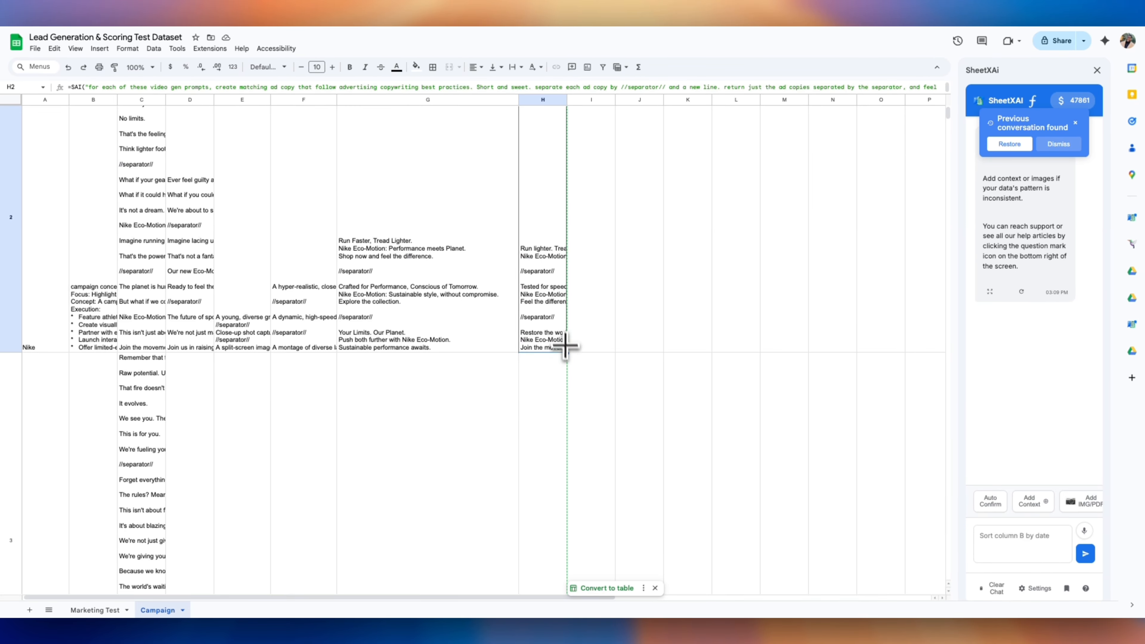
Fill the H2 formula down column H and widen the column
double_click(568, 352)
scroll(568, 361, "down", 20)
scroll(568, 361, "up", 20)
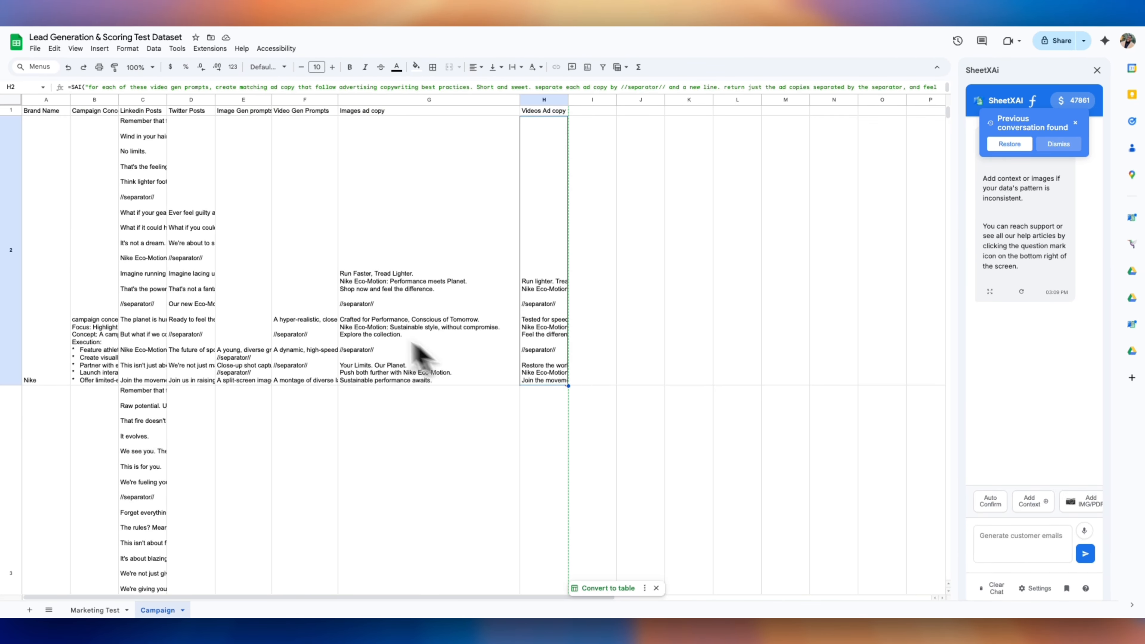
scroll(355, 317, "down", 10)
scroll(356, 317, "up", 10)
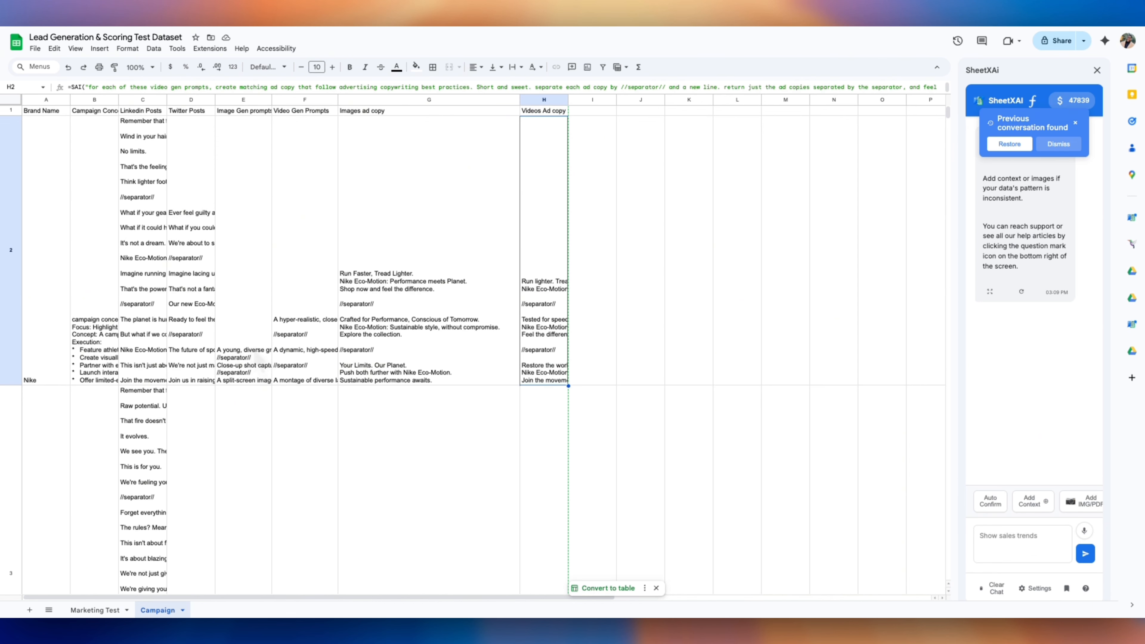
scroll(403, 312, "down", 9)
left_click(544, 252)
left_click_drag(568, 100, 812, 100)
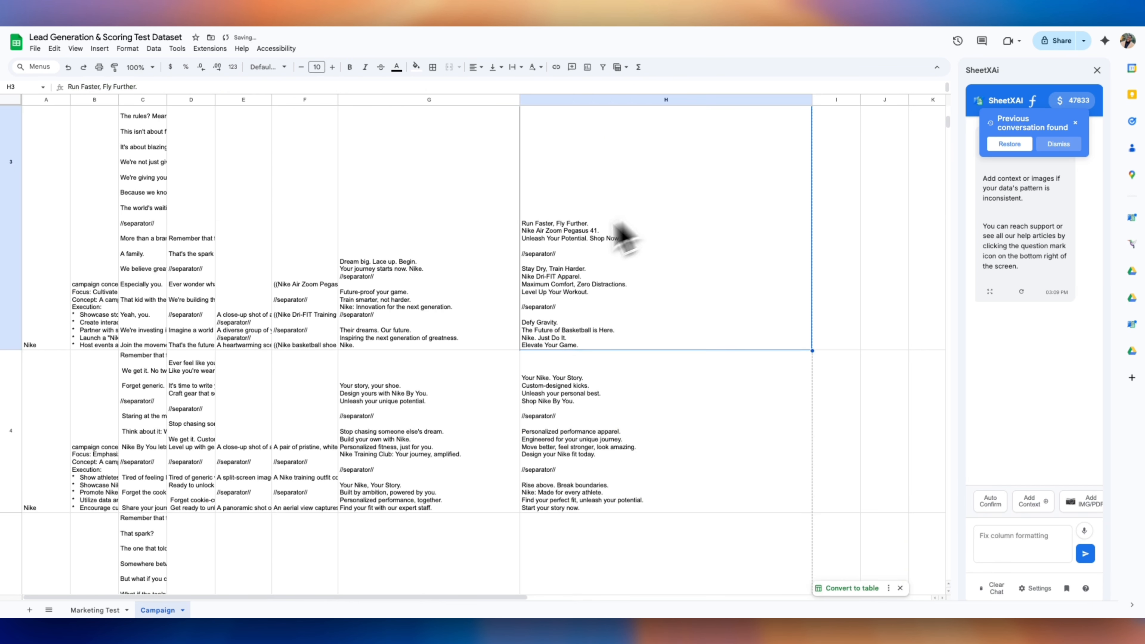
Compare row 3's video prompt and image ad copy with the generated video ad copies
left_click(321, 315)
left_click(393, 252)
left_click(638, 469)
scroll(639, 470, "down", 10)
left_click(631, 401)
scroll(578, 388, "up", 15)
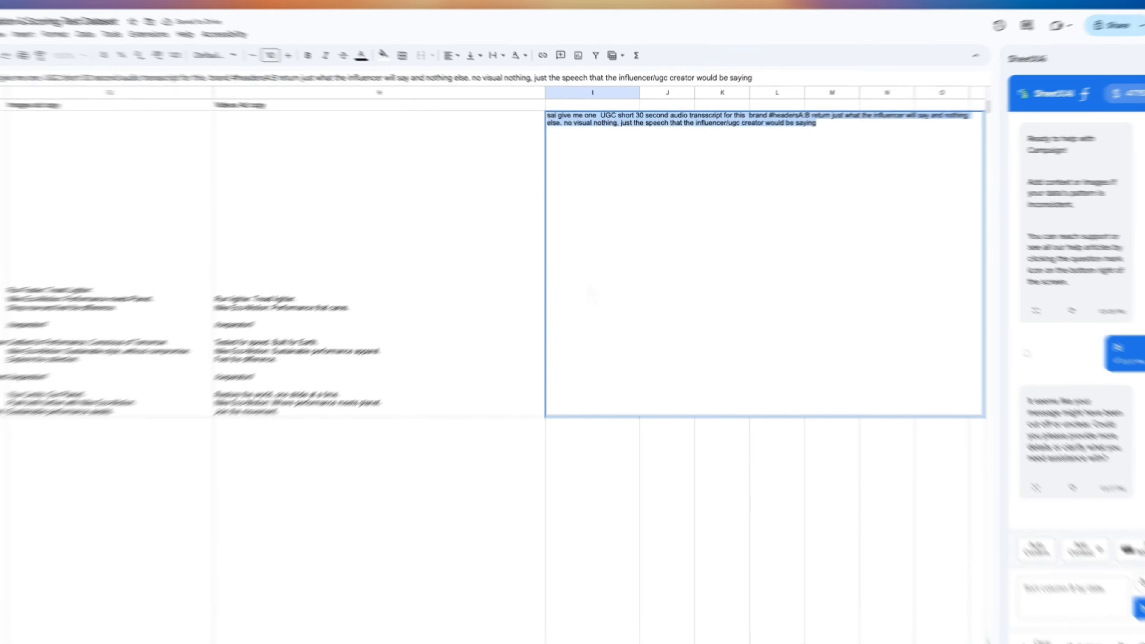
left_click(829, 110)
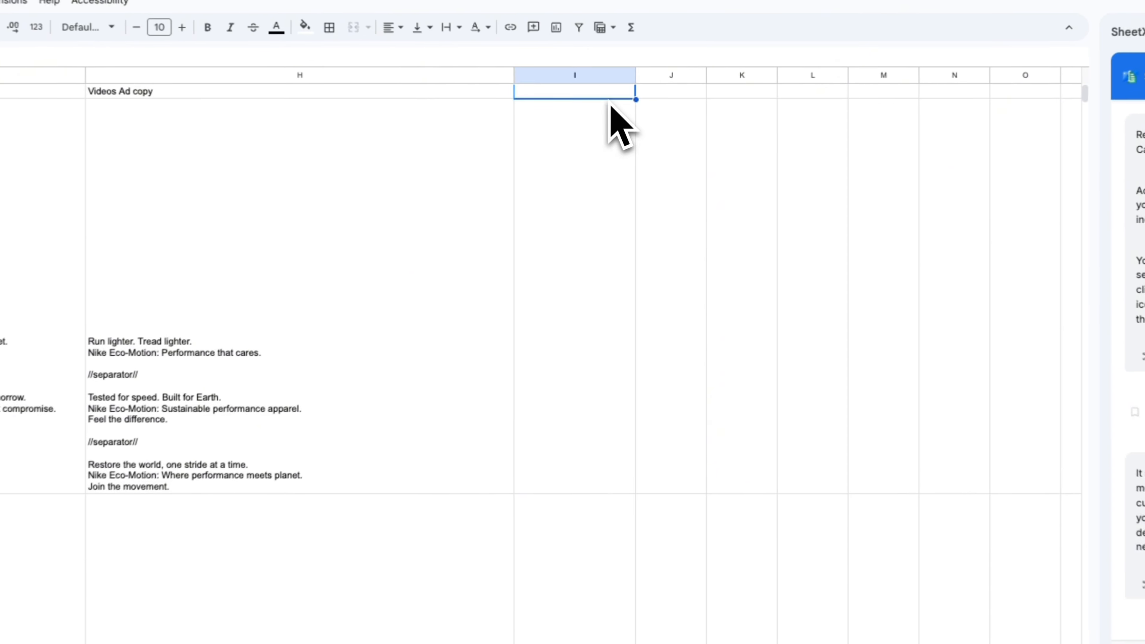
Head I1 'UGC Short Video transcript' and enter the SAI 30-second UGC transcript prompt in I2
type("UGC Short Video transcript")
key("Return")
type("ai= give me one  UGC short 30 second audio transscript for this  brand #headersA:B return just what the influencer will say and nothing else. no visual nothing, just the speech that the influencer/ugc creator would be saying")
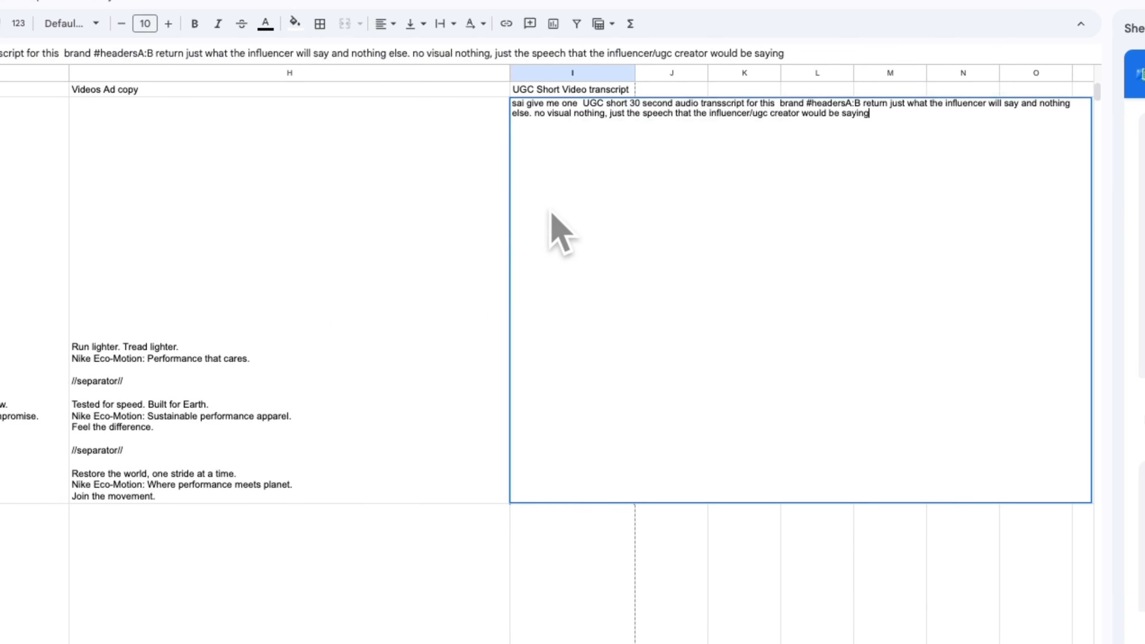
key("Return")
Enlarge the formula bar to read the full transcripts in I28, I2 and row 3
left_click(587, 212)
scroll(614, 410, "up", 5)
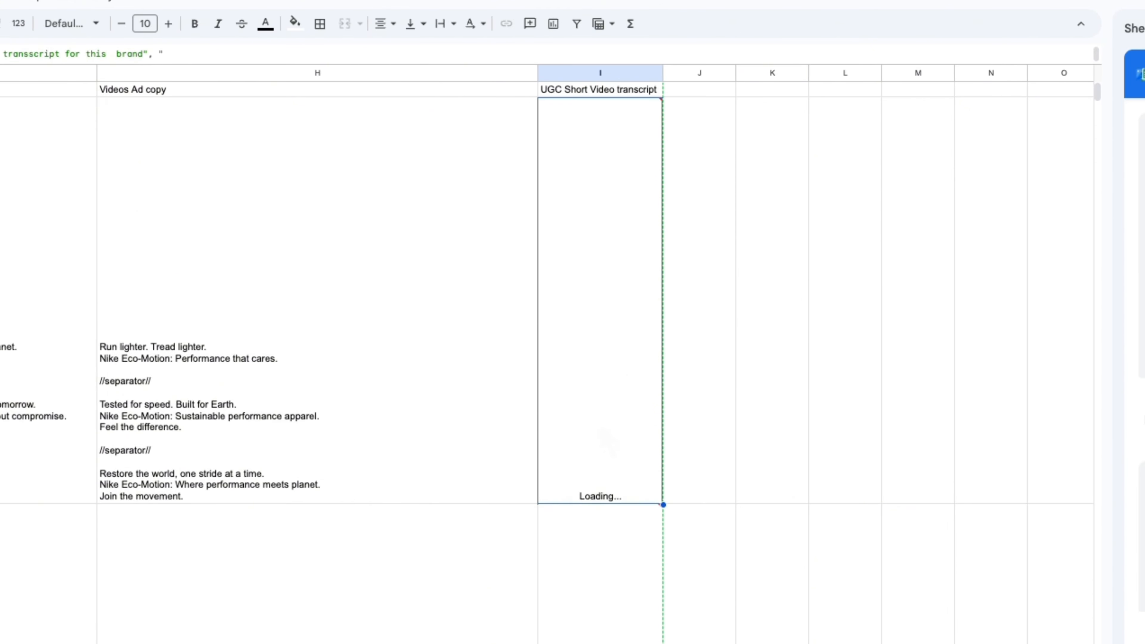
scroll(609, 414, "down", 20)
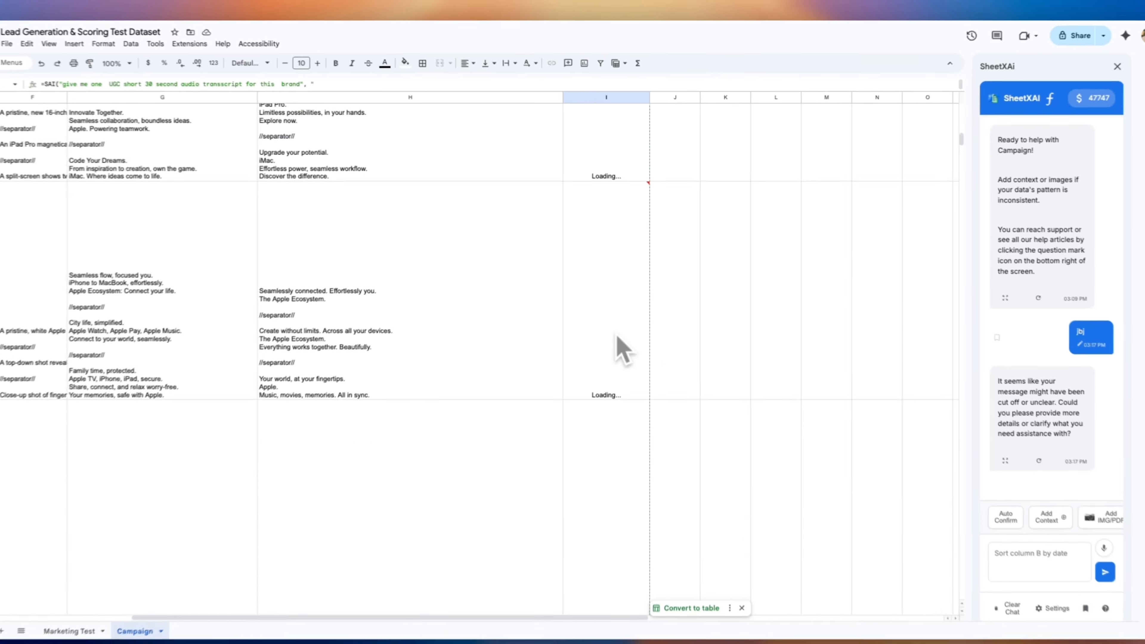
scroll(591, 230, "down", 15)
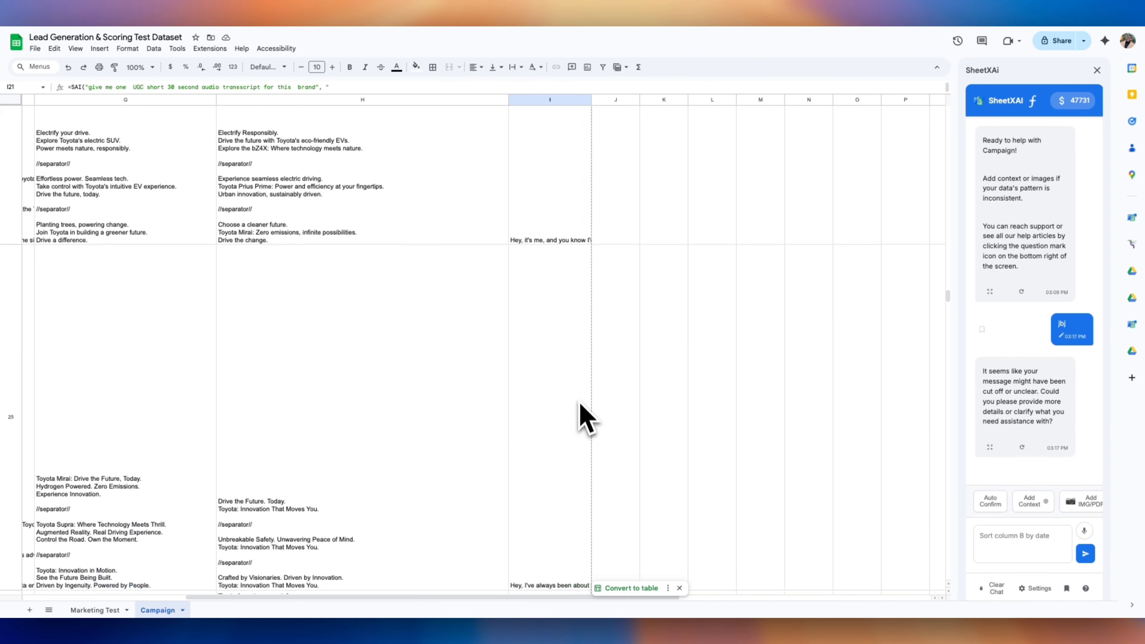
left_click(525, 153)
left_click_drag(518, 94, 493, 295)
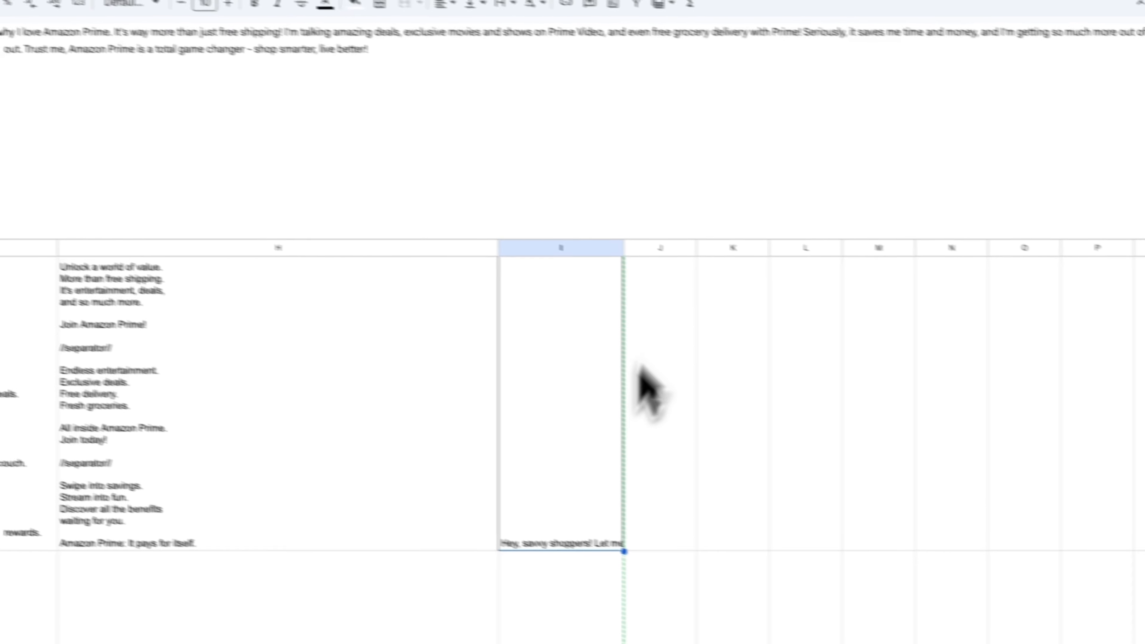
left_click(642, 375)
scroll(614, 452, "up", 20)
scroll(614, 453, "left", 6)
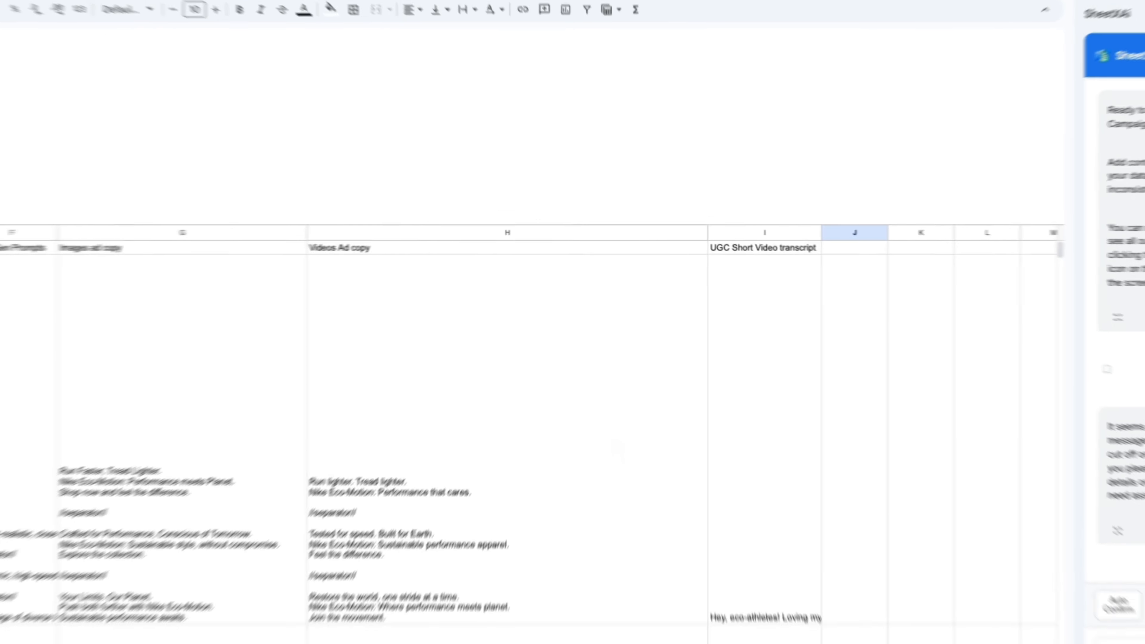
left_click(740, 316)
scroll(722, 325, "down", 4)
left_click(733, 420)
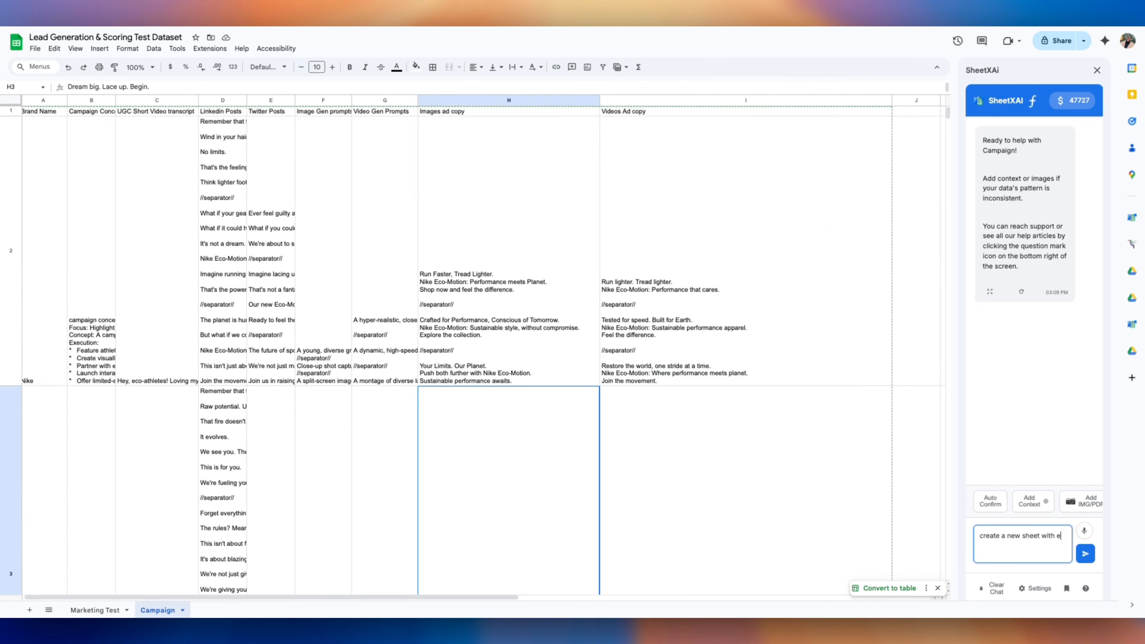
Ask SheetXAI to split each post, prompt and ad copy into separate rows, confirm, then view Campaign Expanded
type("each linkeidn post, twitter post, image gen prmopt. and video gen prmop")
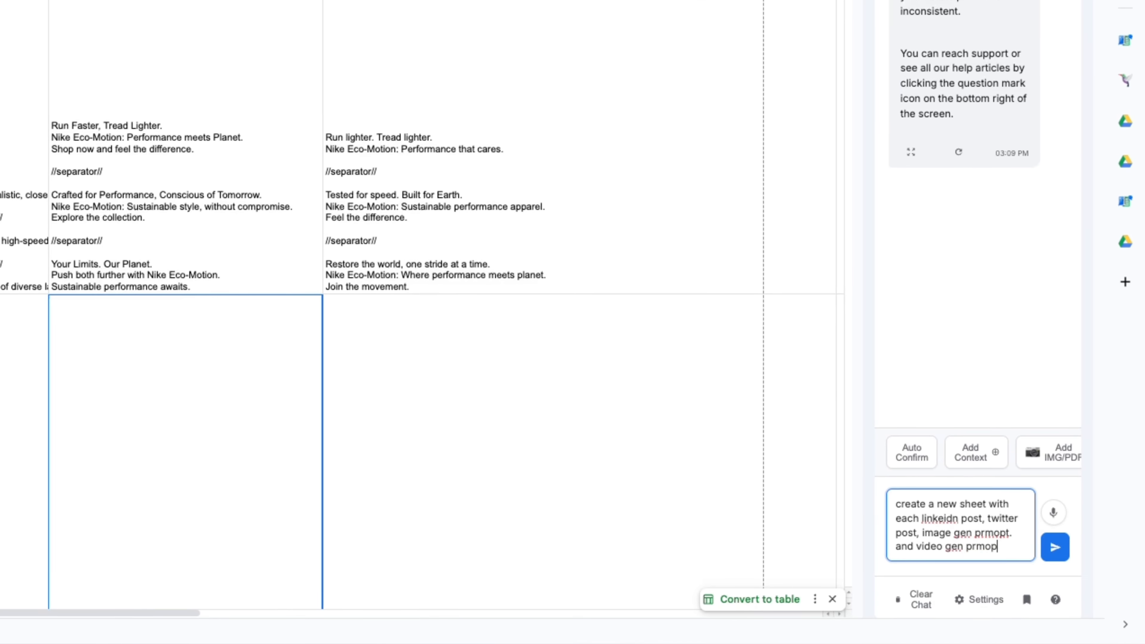
type("t, ad copies, on their own row, as you can see those 6 columns have separators in them like this //separator//")
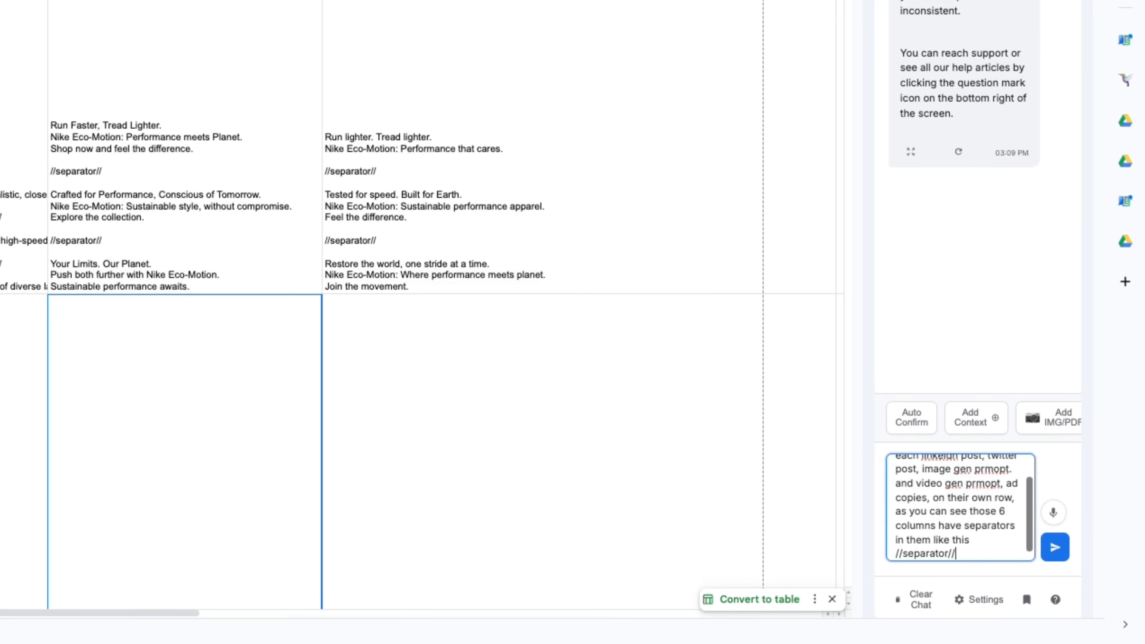
key("shift+Return")
key("shift+Return")
key("shift+Return")
type("copy all the other columns")
key("Return")
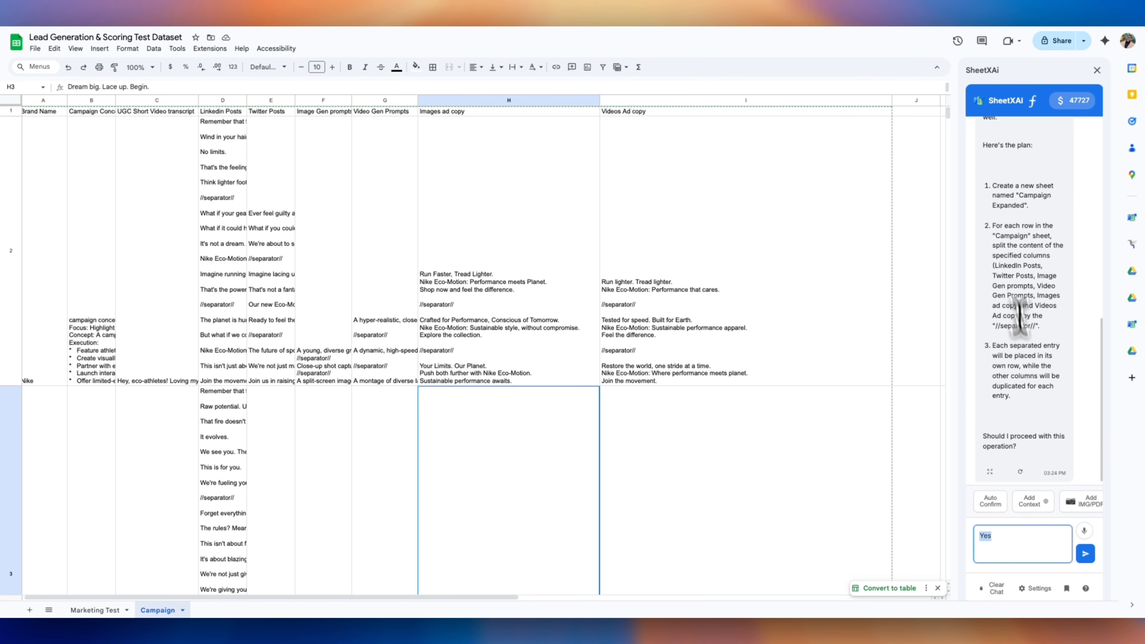
key("Return")
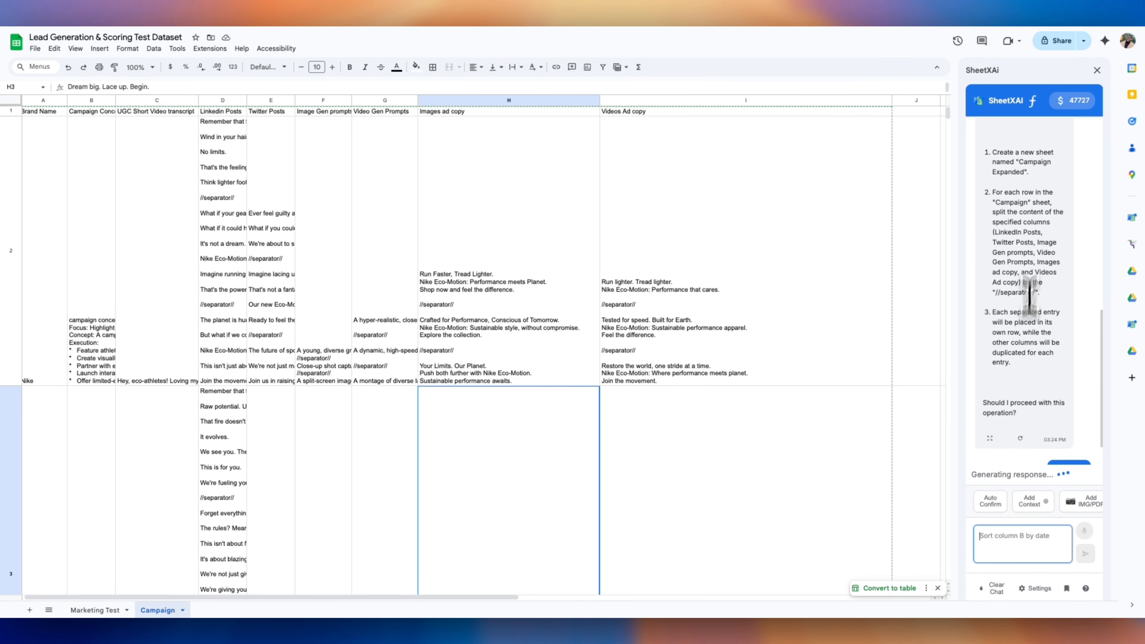
scroll(1028, 316, "up", 3)
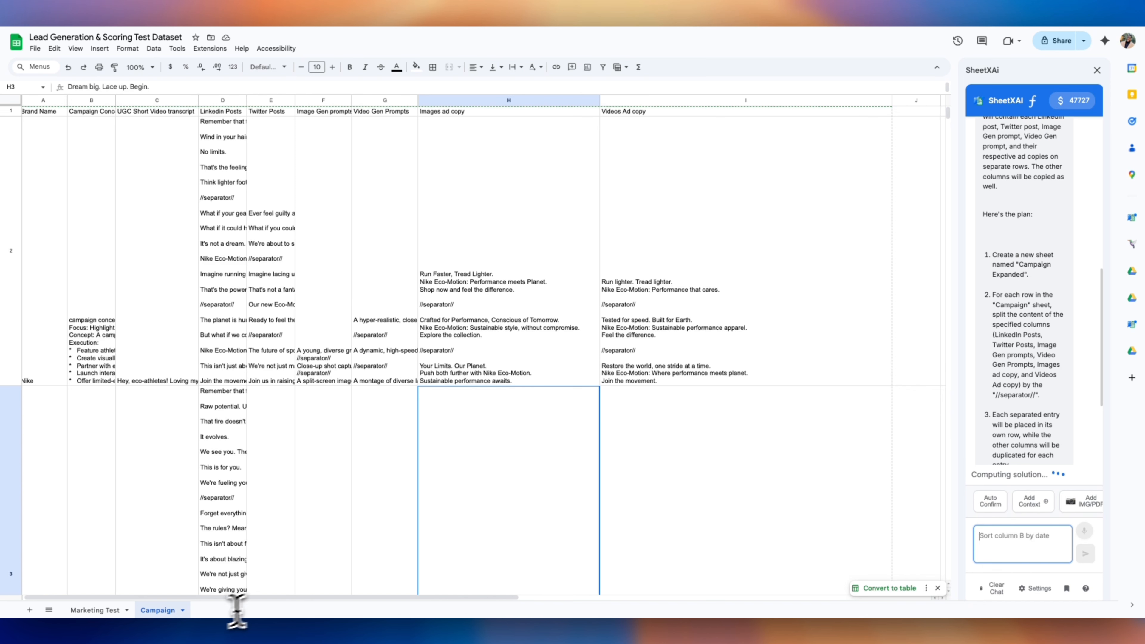
left_click(188, 613)
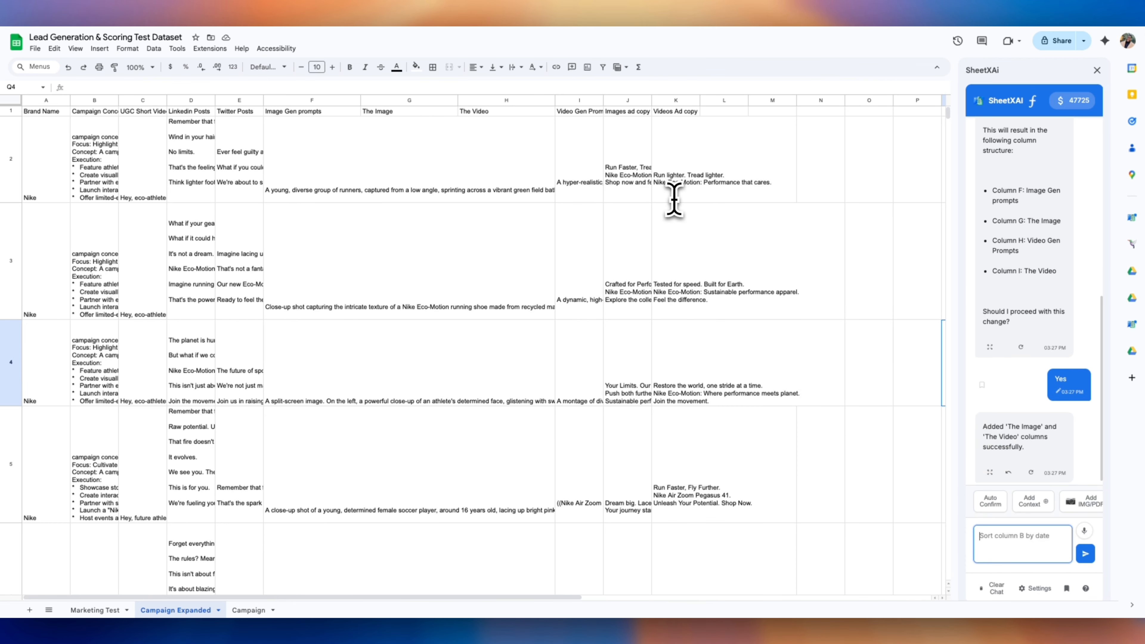
Move the Video Gen Prompts column so it sits just before The Video
left_click(580, 100)
left_click_drag(563, 101, 485, 103)
left_click(541, 171)
Set text wrapping to clip across the selected data columns
left_click(417, 174)
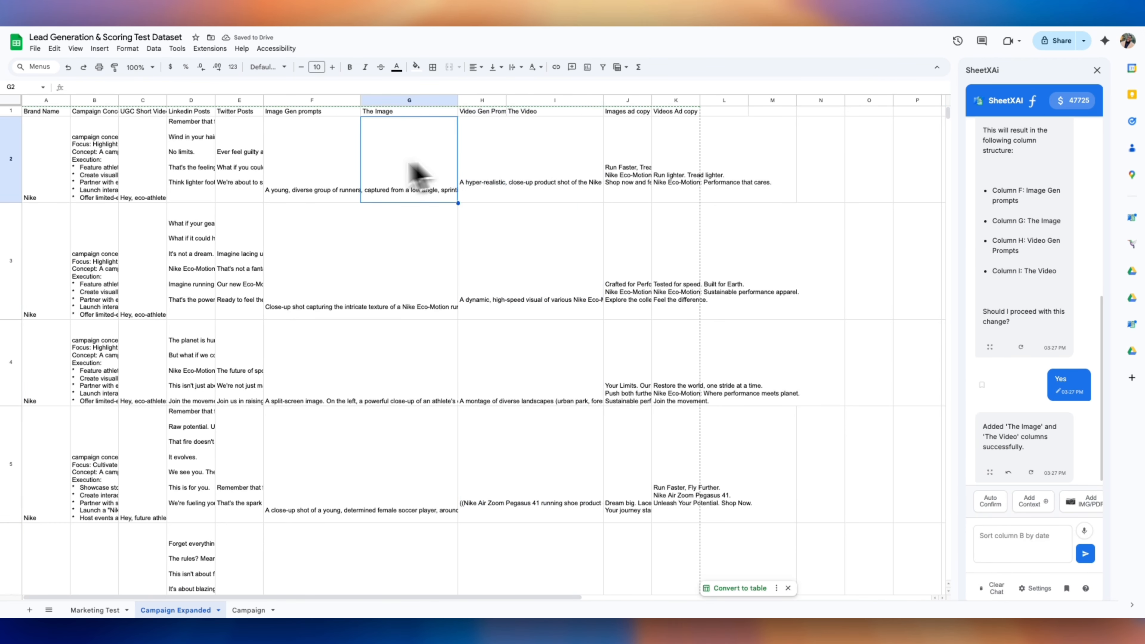
left_click_drag(417, 174, 316, 171)
left_click_drag(46, 101, 724, 100)
left_click(516, 67)
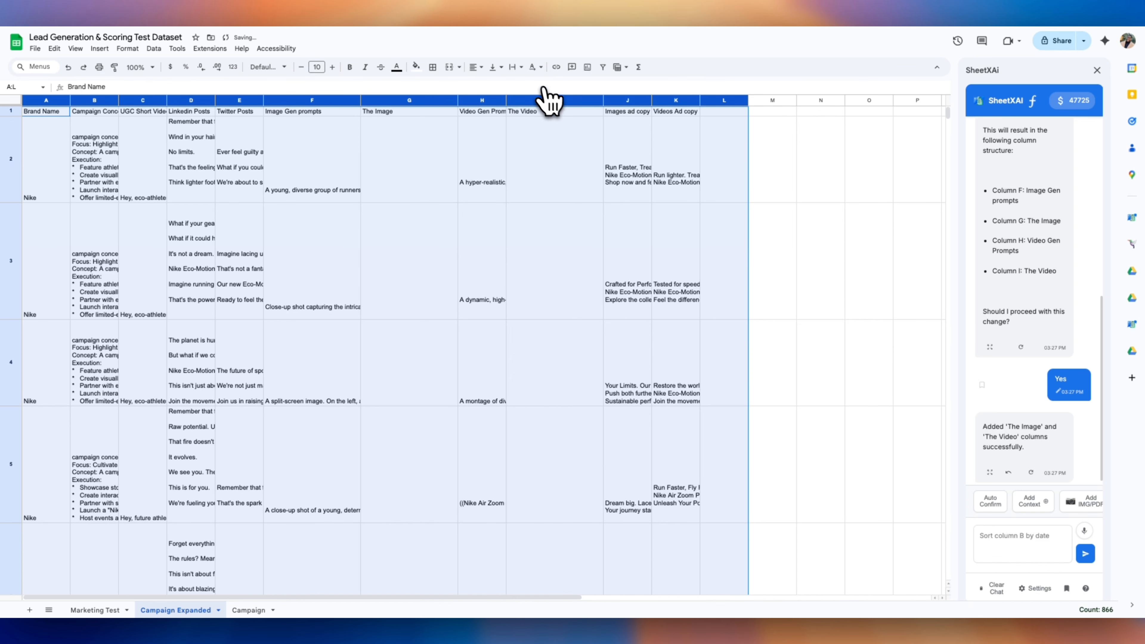
left_click(545, 95)
left_click(384, 197)
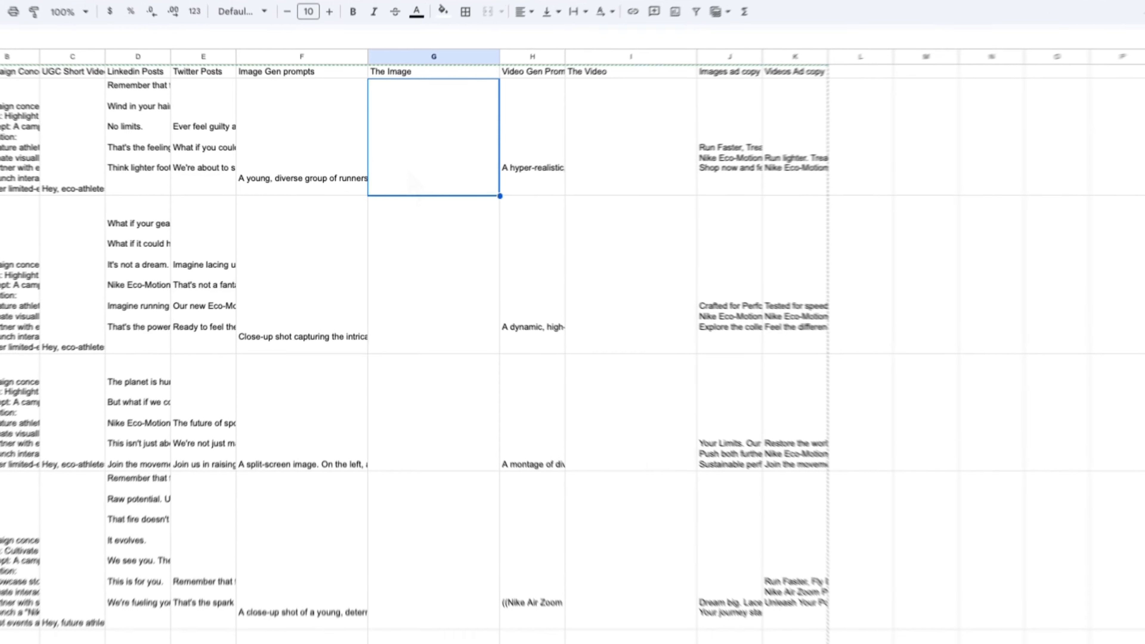
Enter =SAI("imagegen", F2) in G2 and fill it down The Image column
type("sai !")
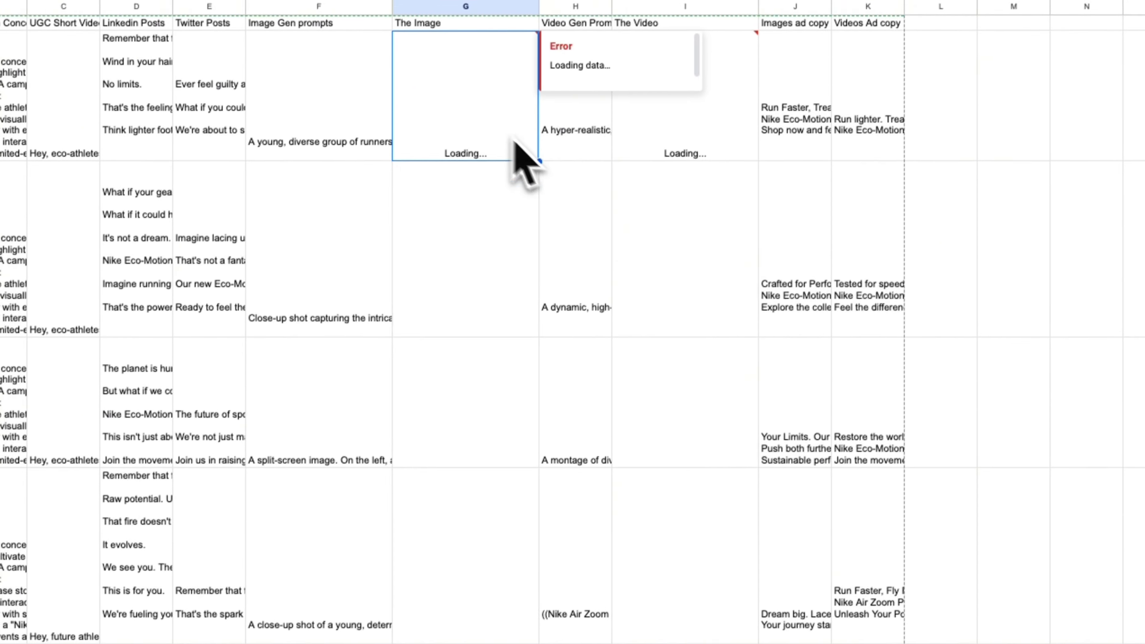
left_click_drag(538, 161, 503, 192)
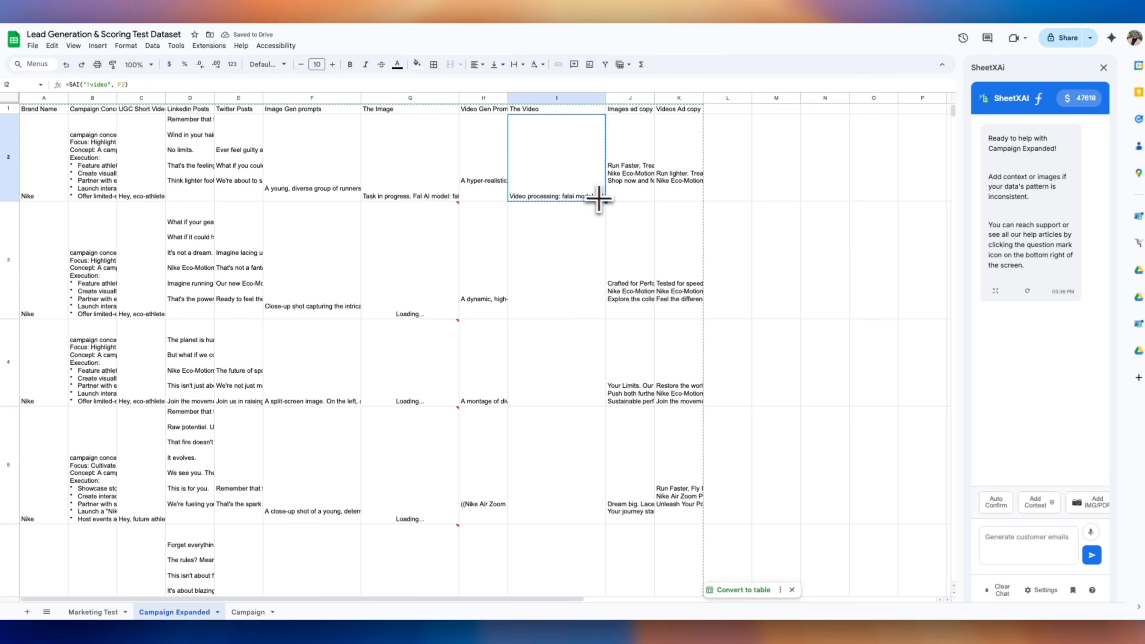
scroll(538, 281, "down", 10)
scroll(535, 410, "up", 10)
scroll(529, 388, "up", 1)
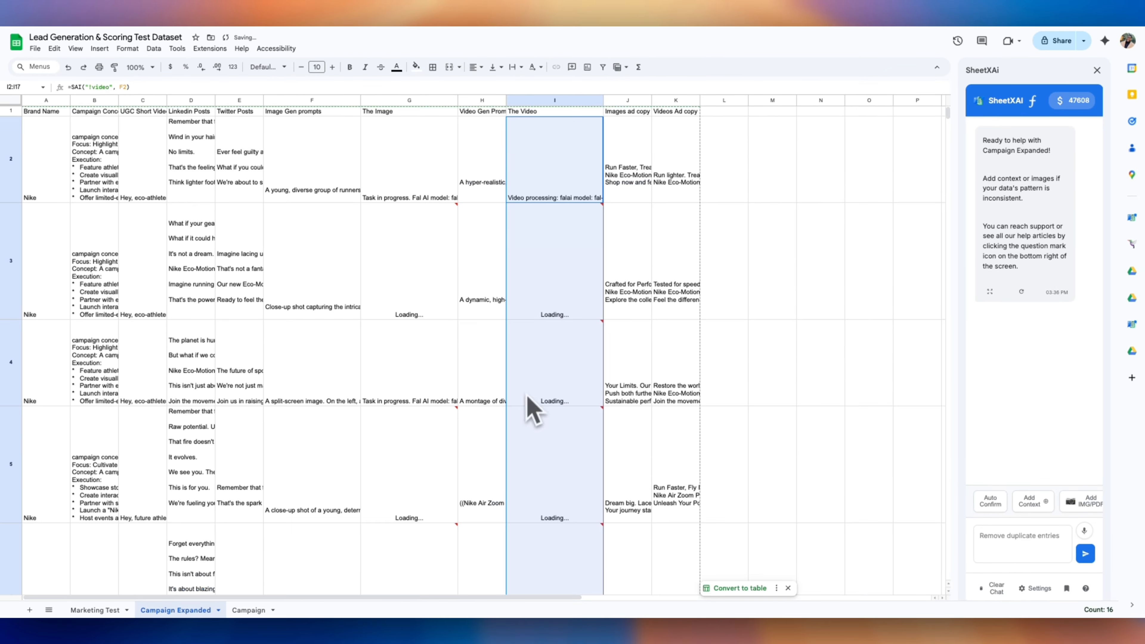
Check the image generation results, including Apple's, and the still-processing video cells
left_click(415, 191)
scroll(410, 280, "down", 4)
left_click(408, 296)
scroll(409, 297, "down", 14)
left_click(409, 295)
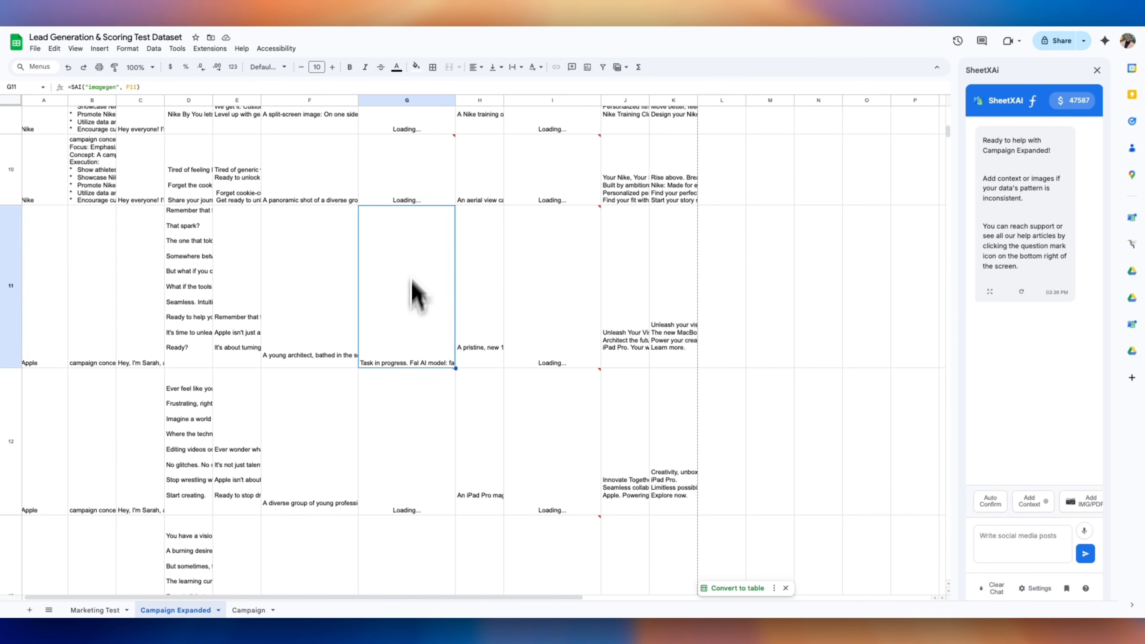
scroll(415, 316, "down", 20)
scroll(401, 440, "up", 20)
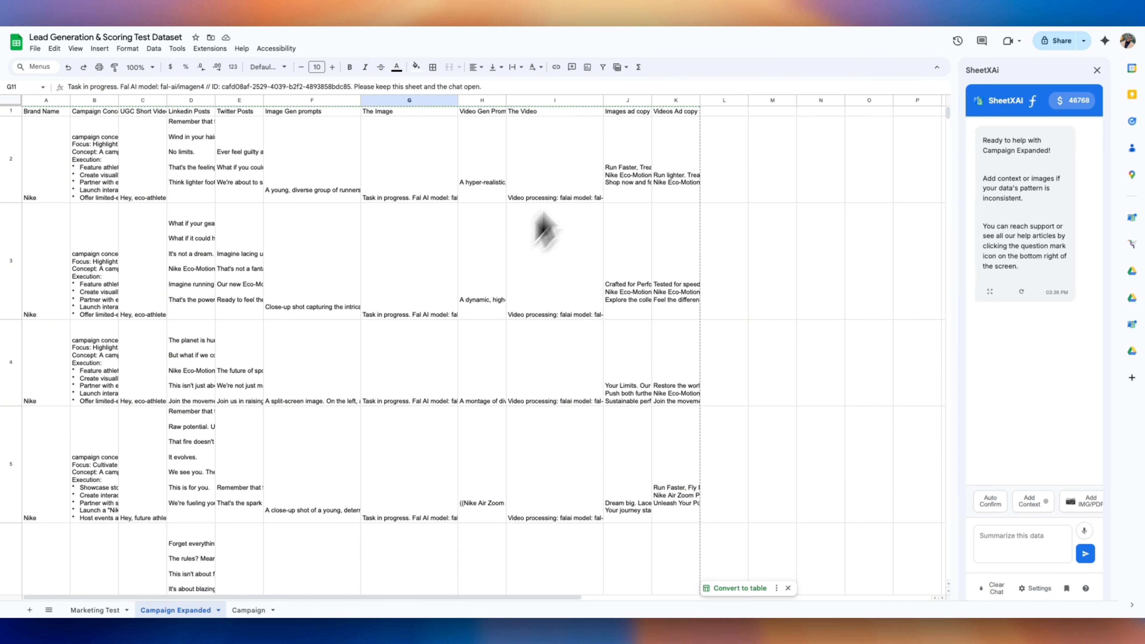
left_click(532, 270)
scroll(558, 369, "down", 20)
scroll(558, 383, "up", 20)
left_click(392, 276)
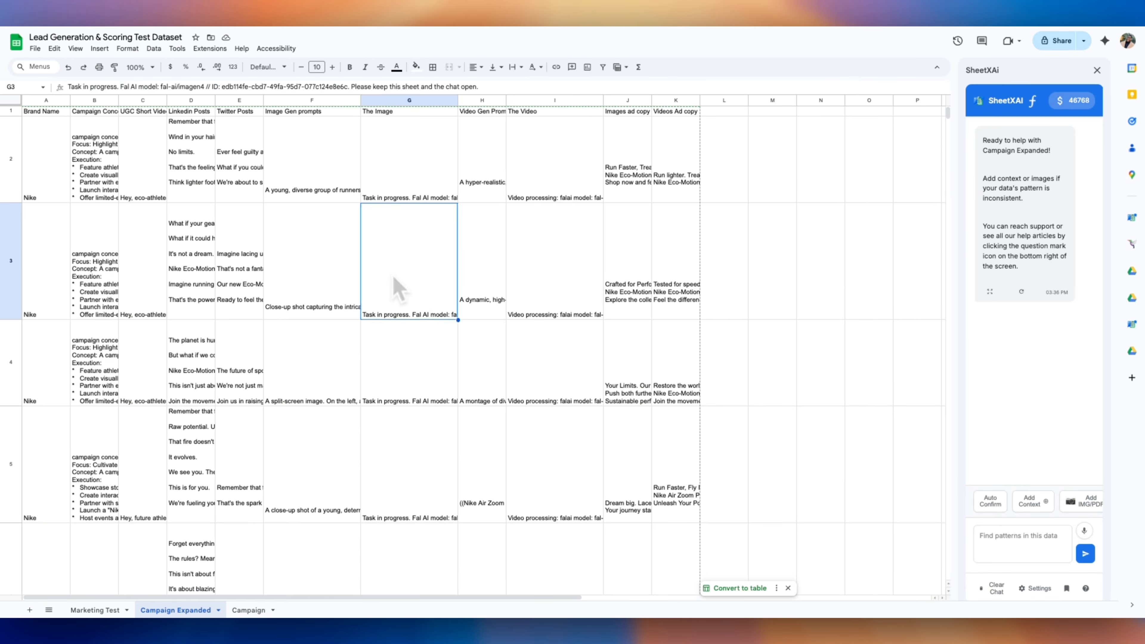
left_click(537, 189)
left_click(417, 187)
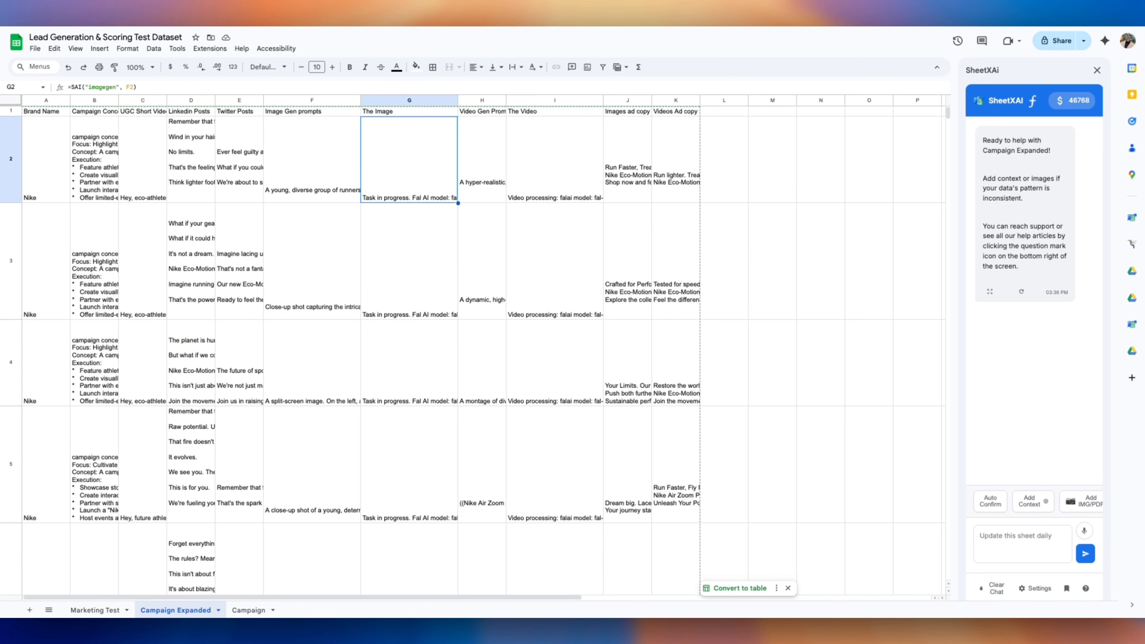
left_click(531, 311)
scroll(496, 393, "down", 20)
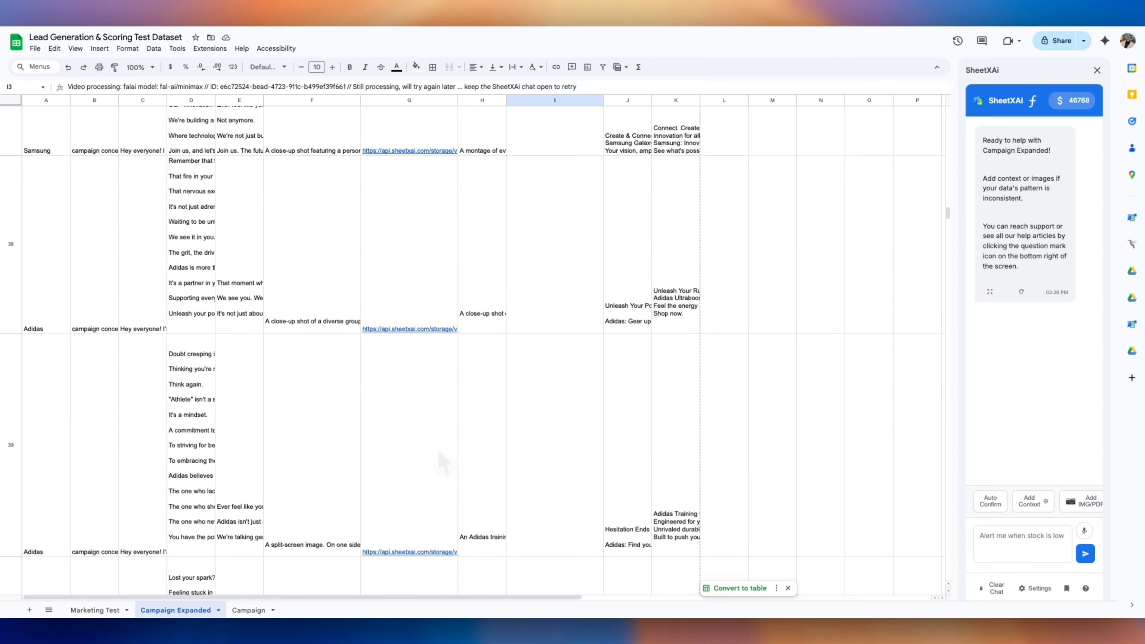
scroll(442, 452, "up", 20)
left_click(451, 189)
left_click(602, 162)
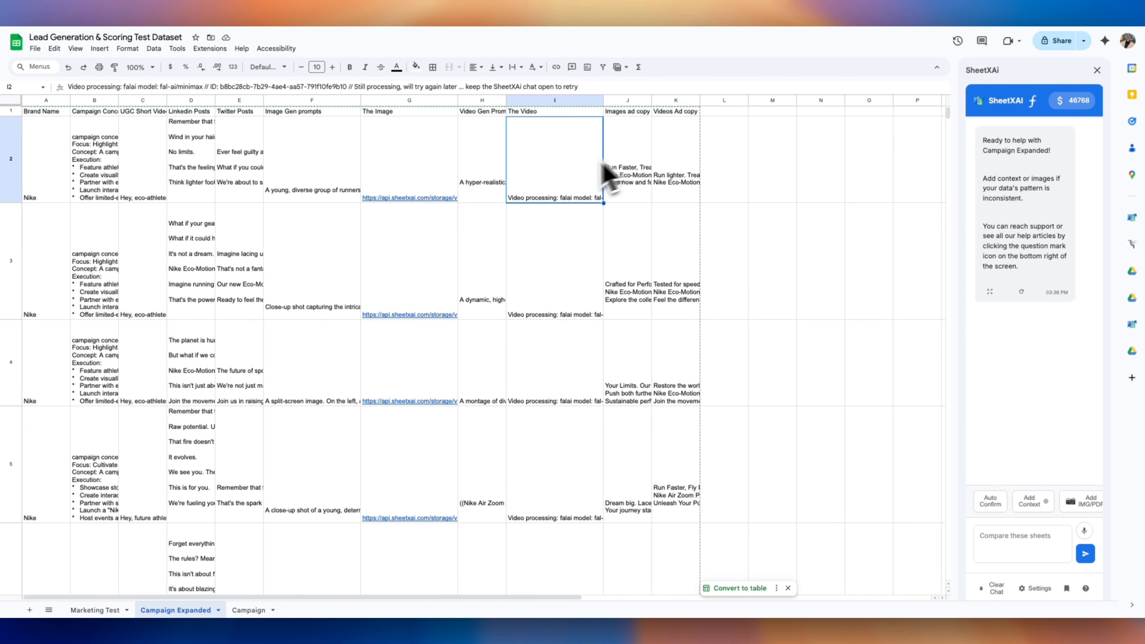
left_click(628, 100)
left_click(422, 197)
left_click(428, 213)
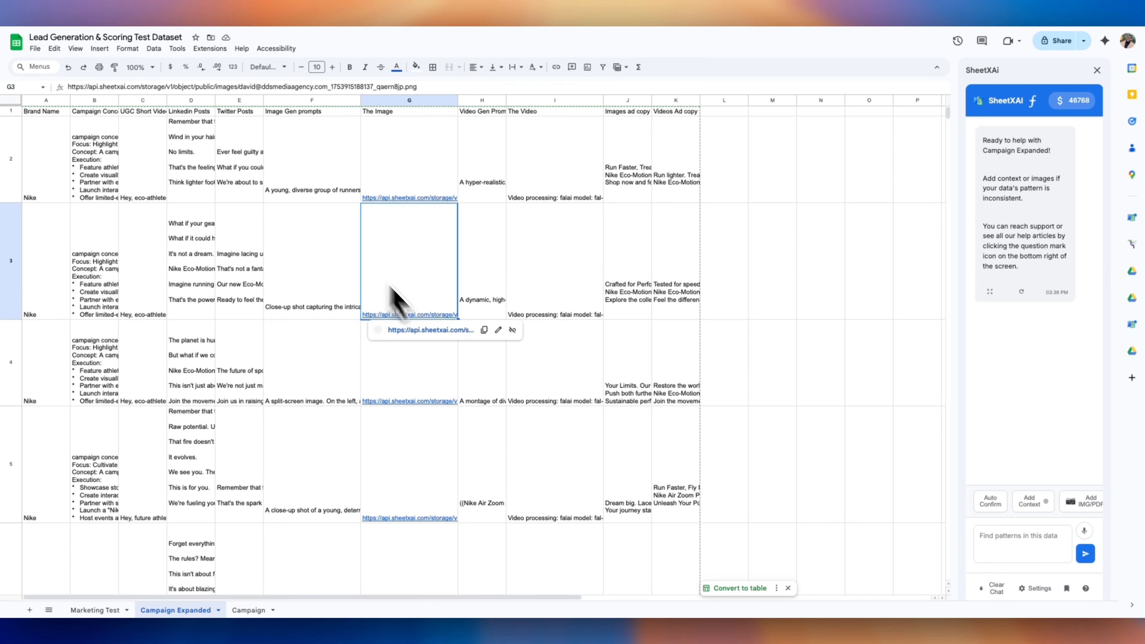
left_click(397, 328)
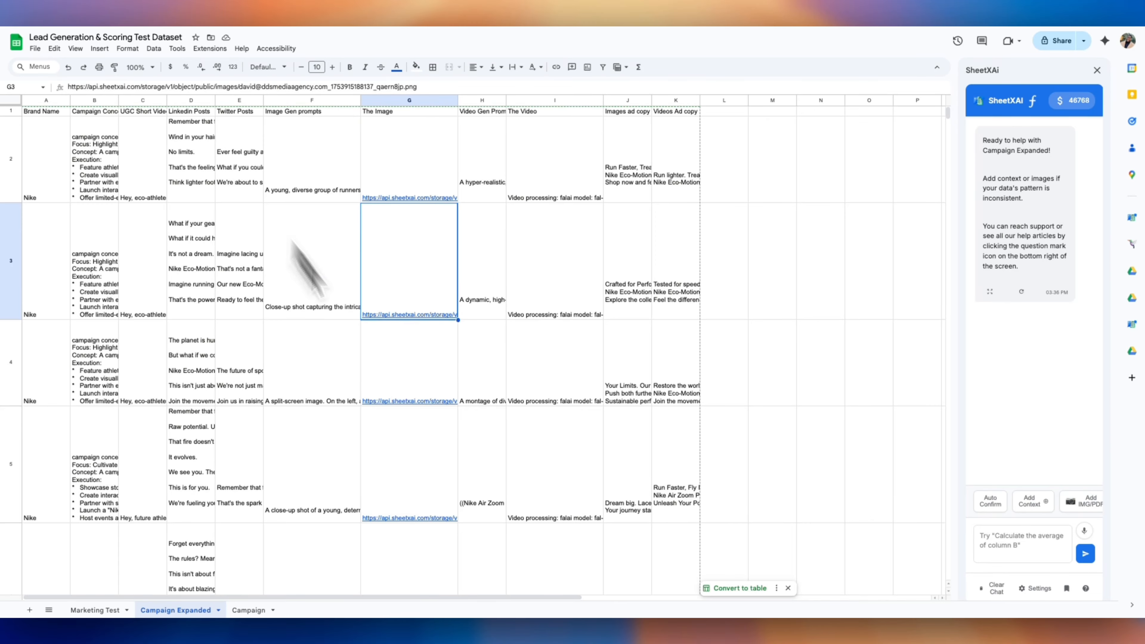
left_click(409, 402)
left_click(422, 416)
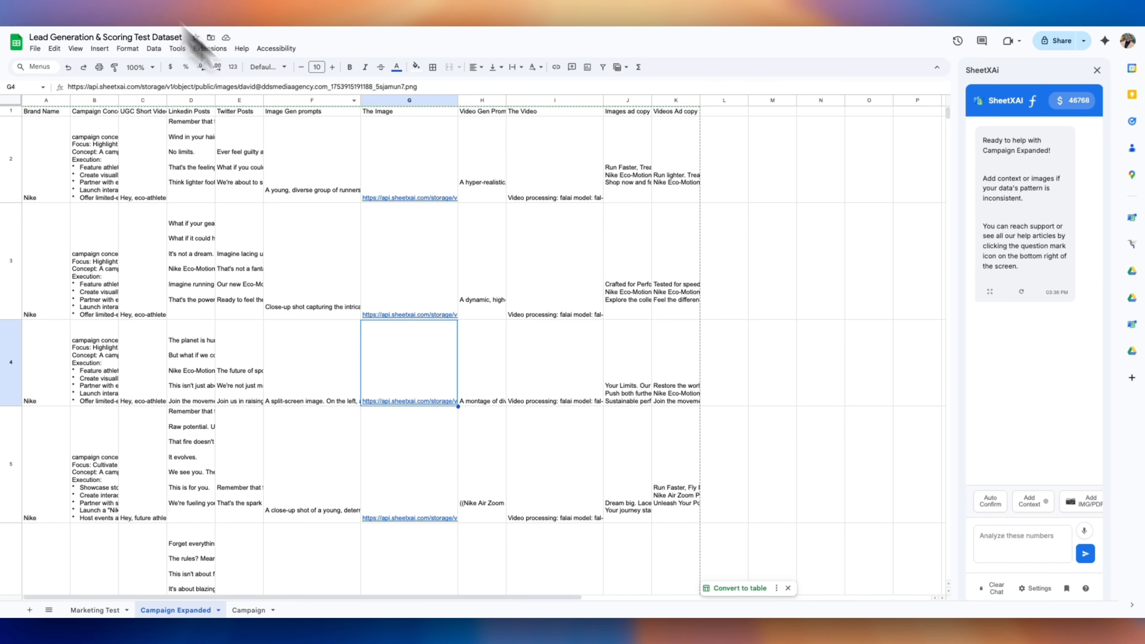
type("column L")
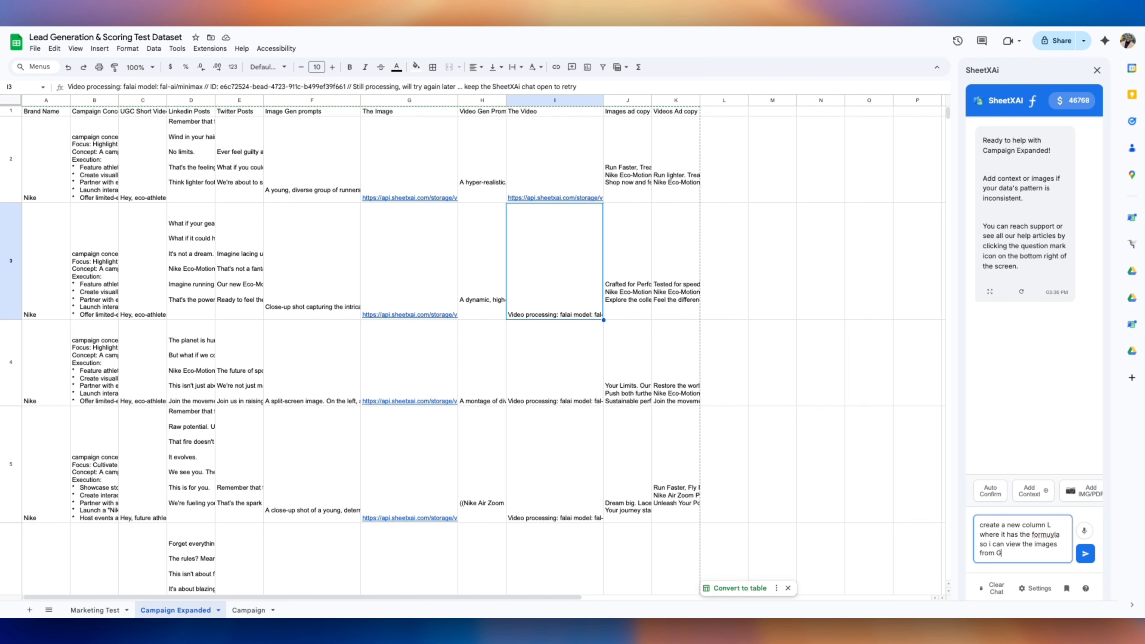
Request an Imageviews column L with =IMAGE(G2) formulas, allow image access, and widen column L
key("Return")
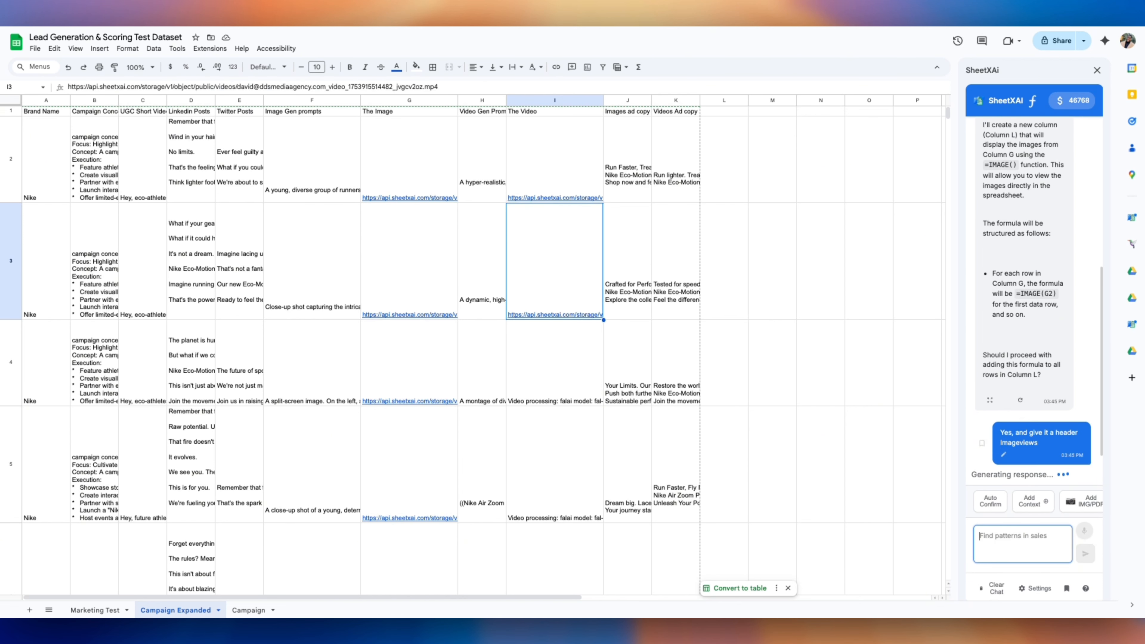
left_click(918, 90)
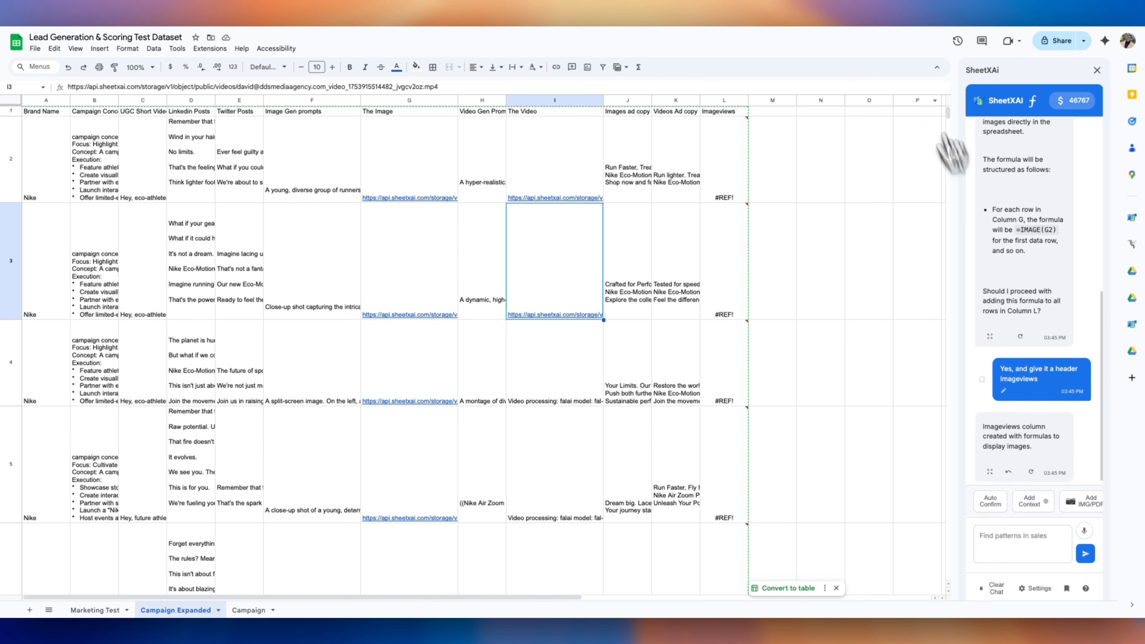
left_click_drag(747, 98, 917, 98)
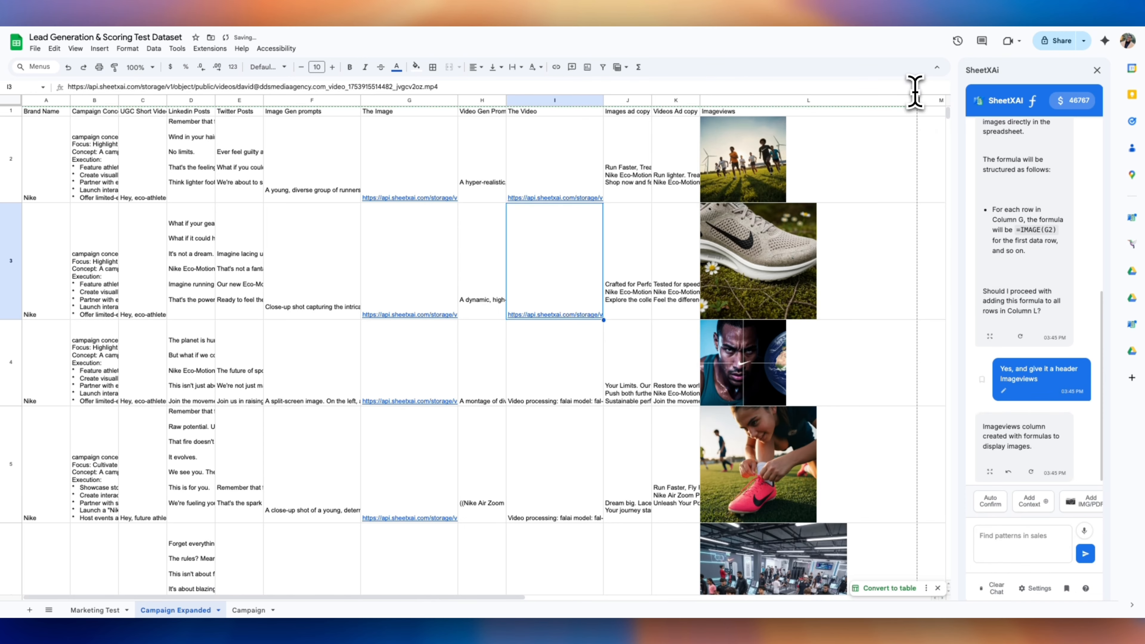
Check the Imageviews images in rows 7, 14, 21 and 24 for Nike, Apple and Coca-Cola
scroll(859, 353, "down", 10)
left_click(780, 252)
scroll(769, 392, "down", 8)
scroll(767, 311, "up", 4)
scroll(748, 293, "down", 13)
left_click(748, 292)
scroll(758, 313, "down", 1)
scroll(762, 312, "down", 10)
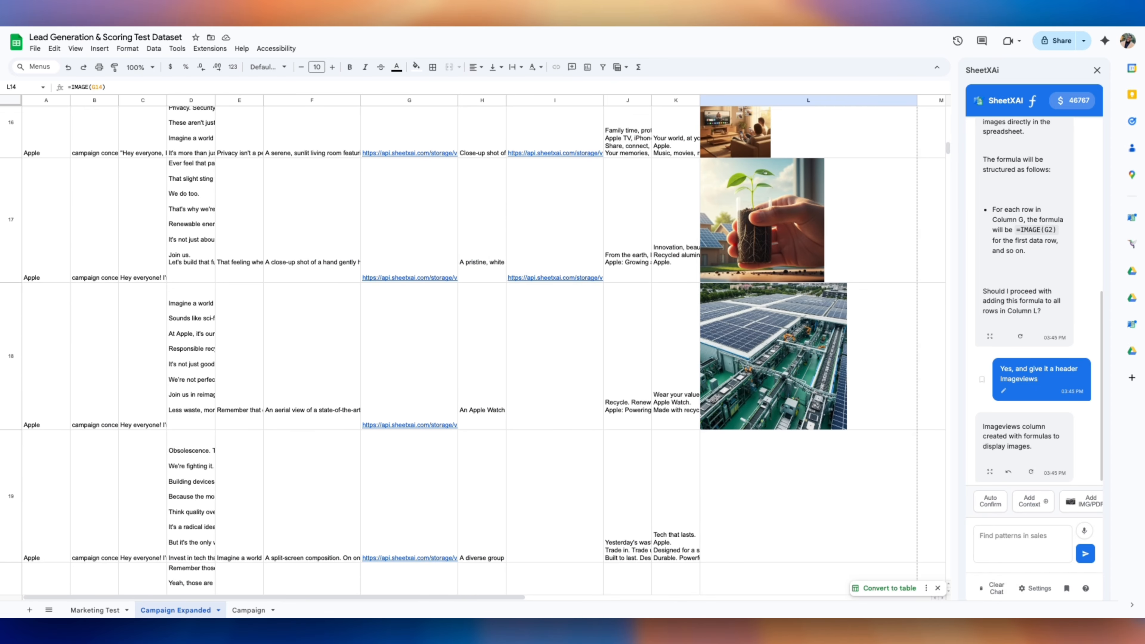
left_click(785, 296)
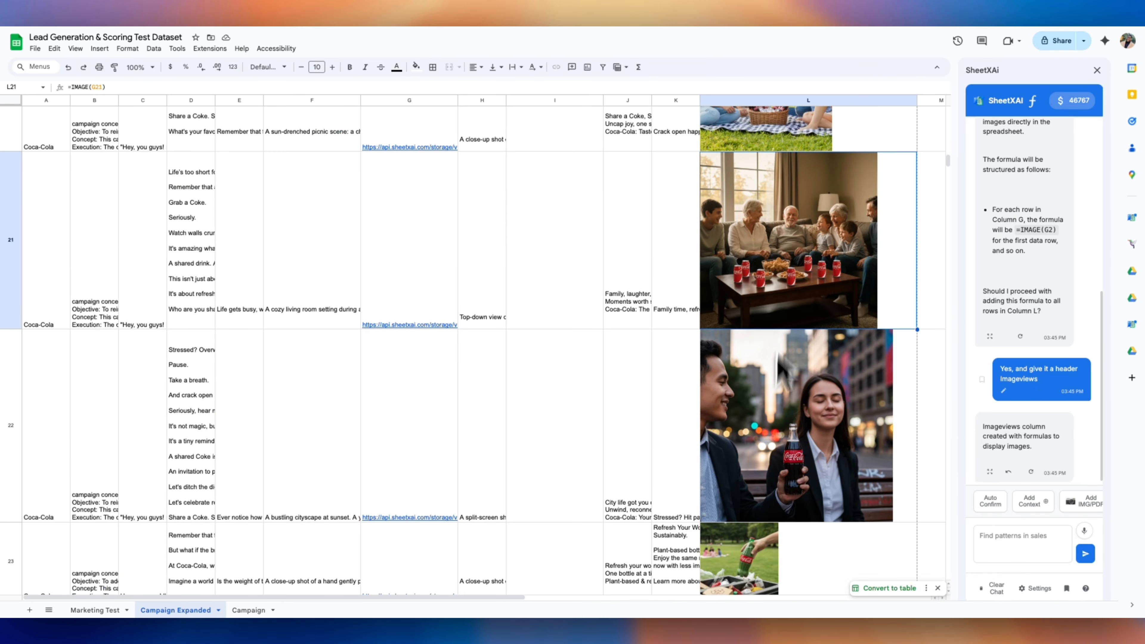
scroll(785, 296, "down", 8)
left_click(785, 295)
Check the remaining Imageviews image cells in rows 6 and 27
scroll(785, 295, "right", 6)
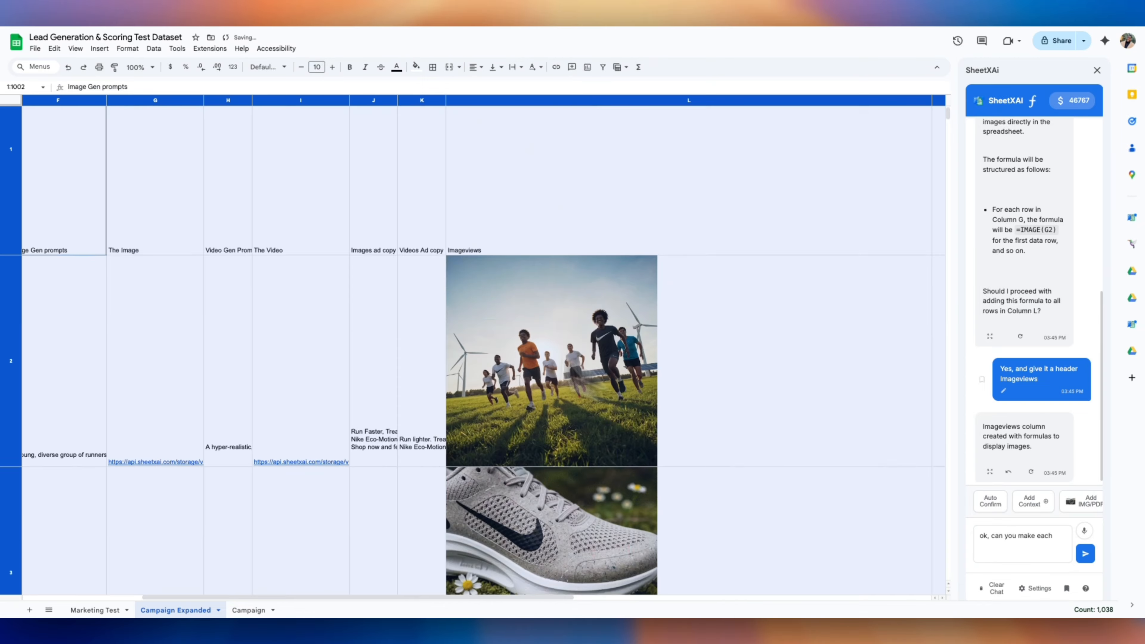
scroll(785, 271, "down", 20)
left_click(785, 271)
scroll(785, 271, "down", 20)
scroll(688, 228, "down", 20)
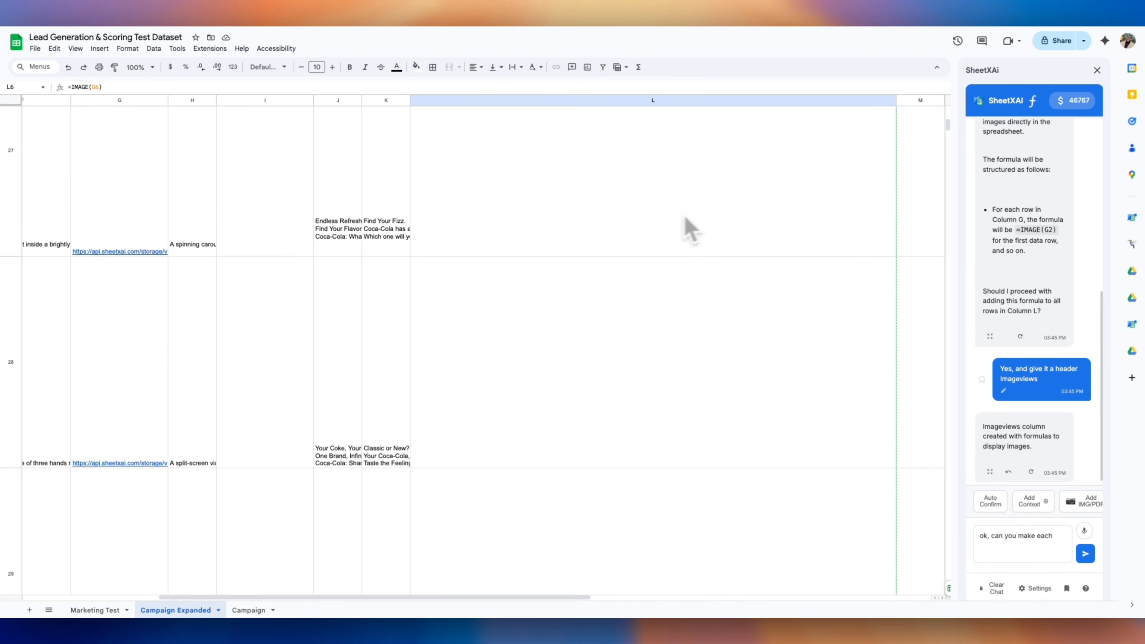
left_click(688, 228)
scroll(688, 228, "up", 3)
scroll(688, 227, "left", 5)
Freeze the sheet up to header row 1
scroll(153, 306, "left", 2)
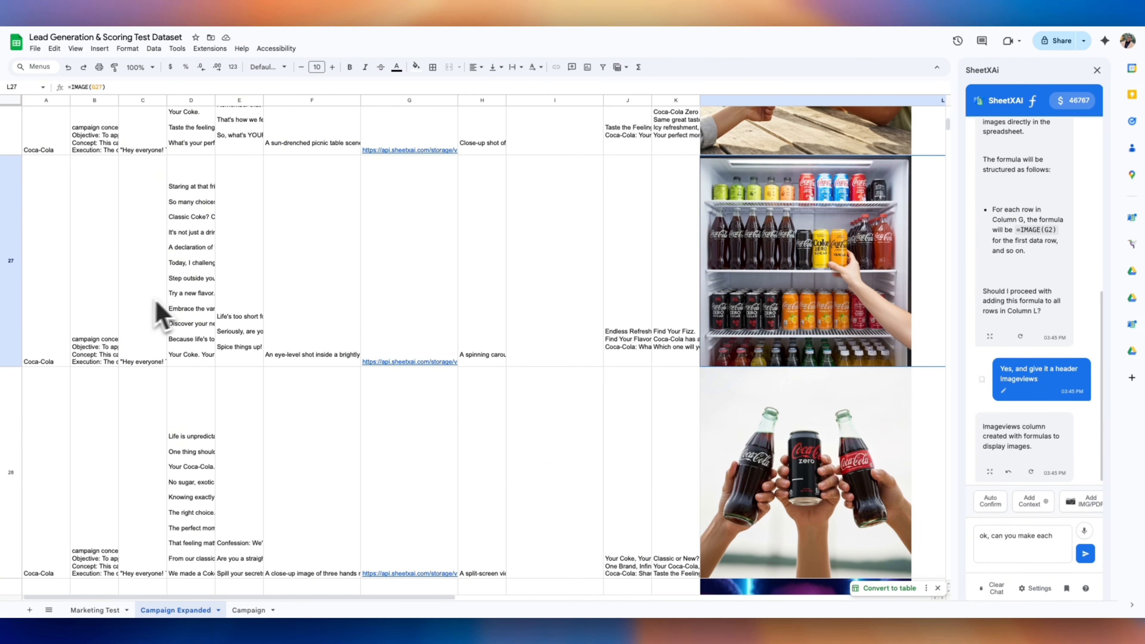
scroll(237, 164, "up", 20)
scroll(128, 200, "up", 10)
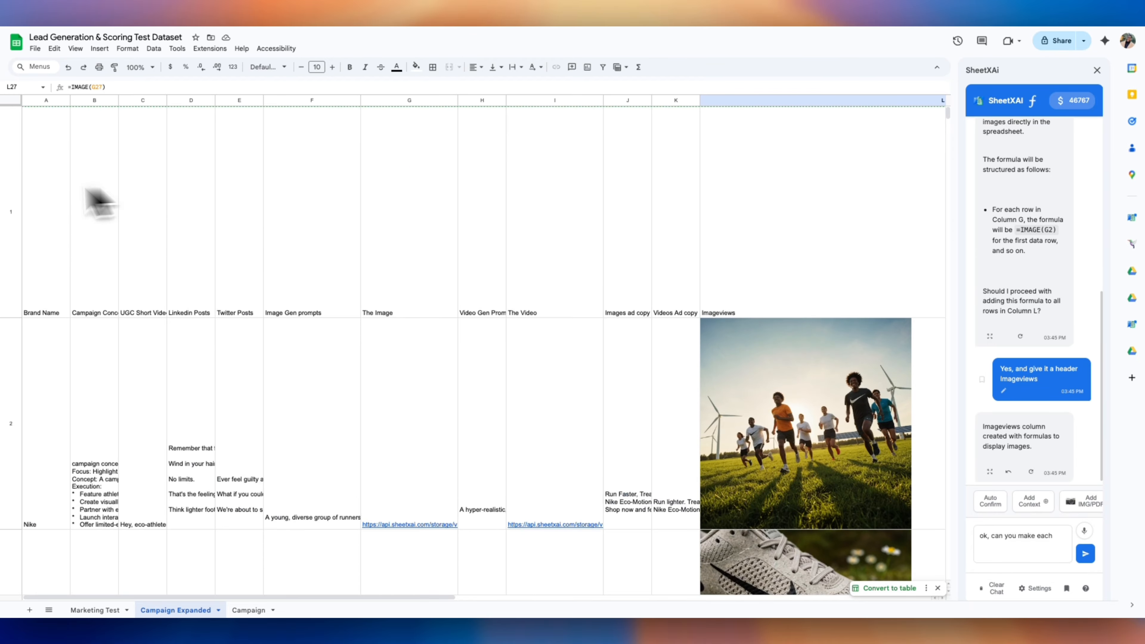
right_click(10, 195)
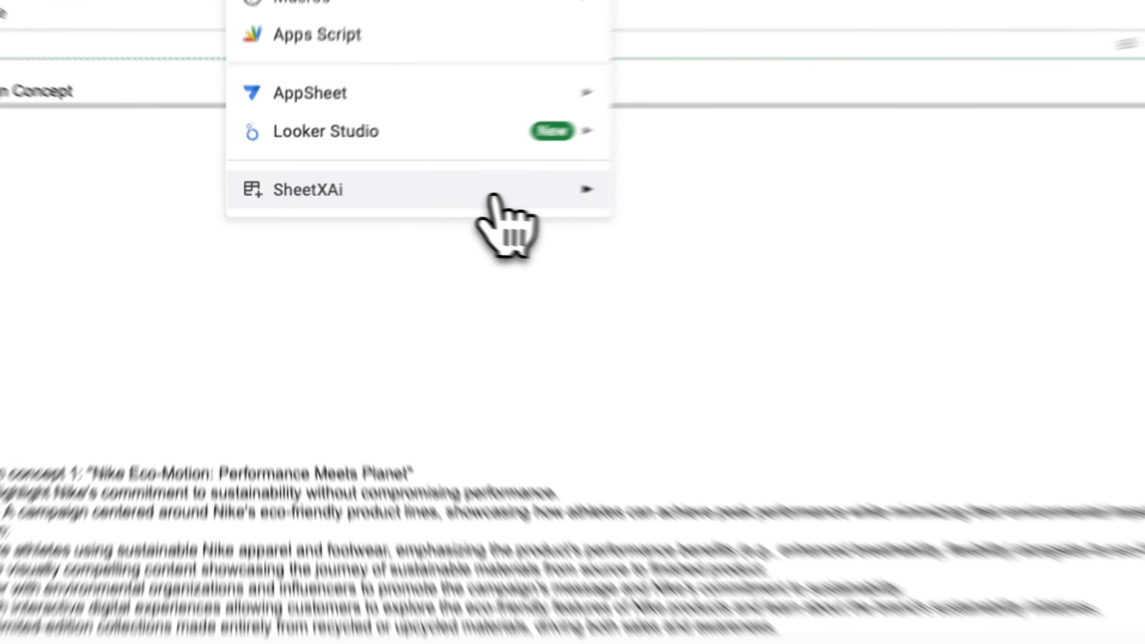
mouse_move(390, 166)
Open the SheetXAI Media Player with Media 'The Image' and Caption 'Images ad copy'
left_click(945, 531)
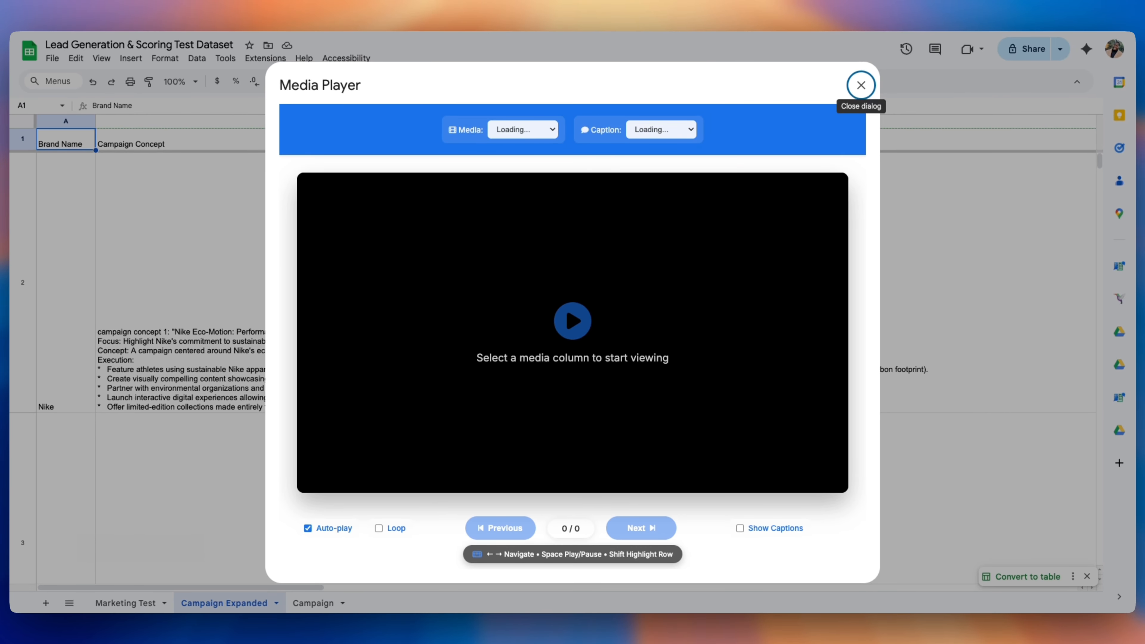
left_click(514, 131)
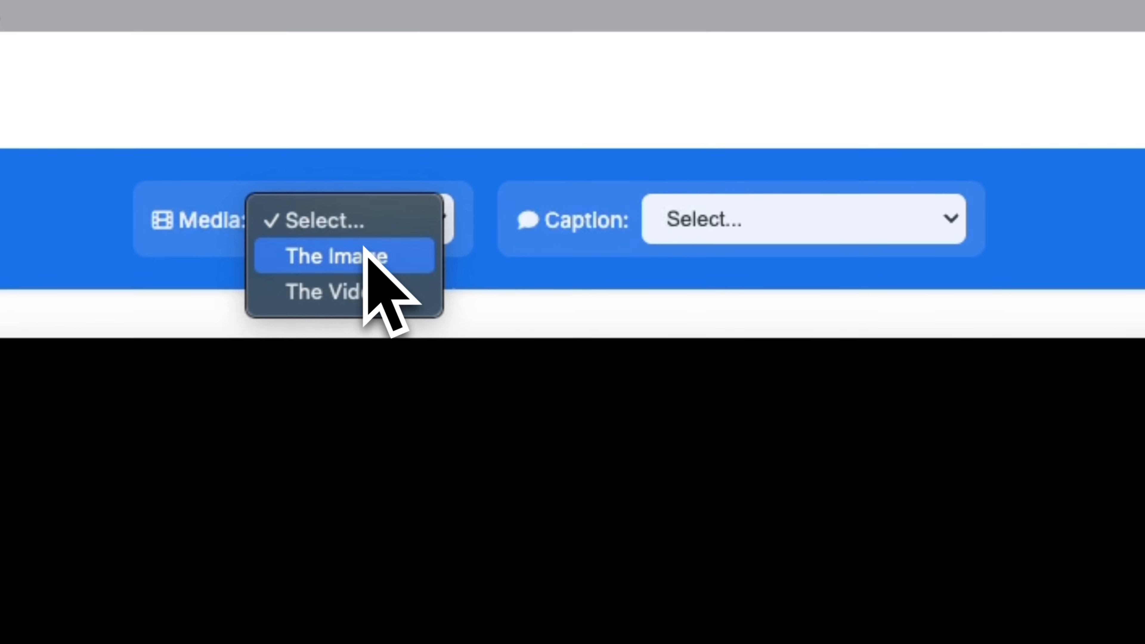
left_click(504, 142)
left_click(611, 132)
left_click(776, 589)
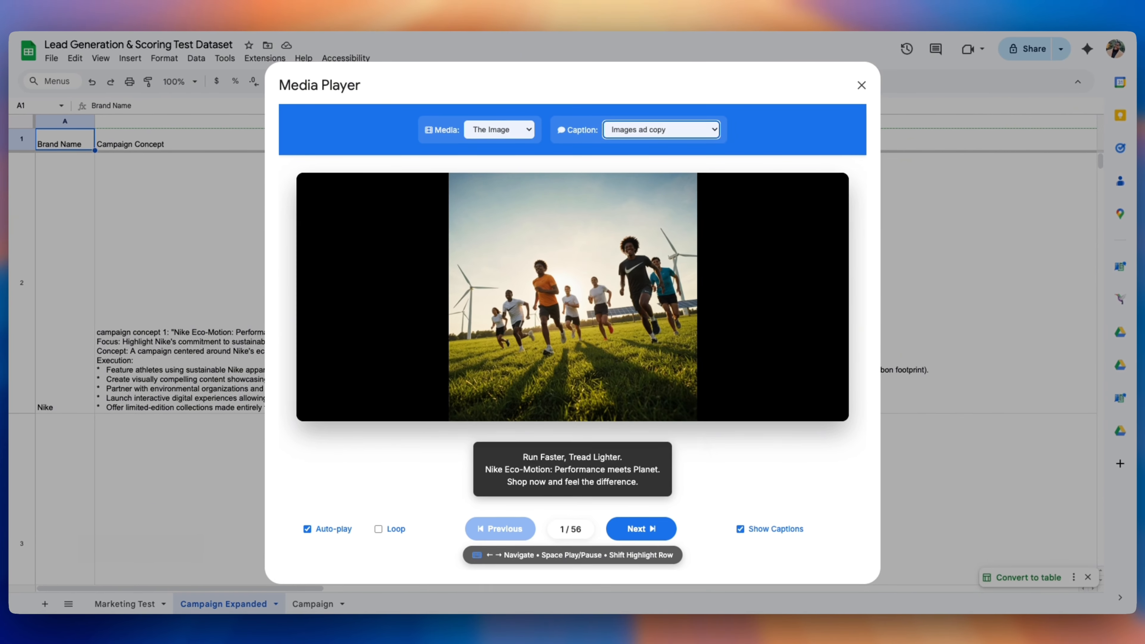
Step through the image slides past Apple, Coca-Cola, Samsung and Starbucks to 56 of 56
key("Right")
key("Right")
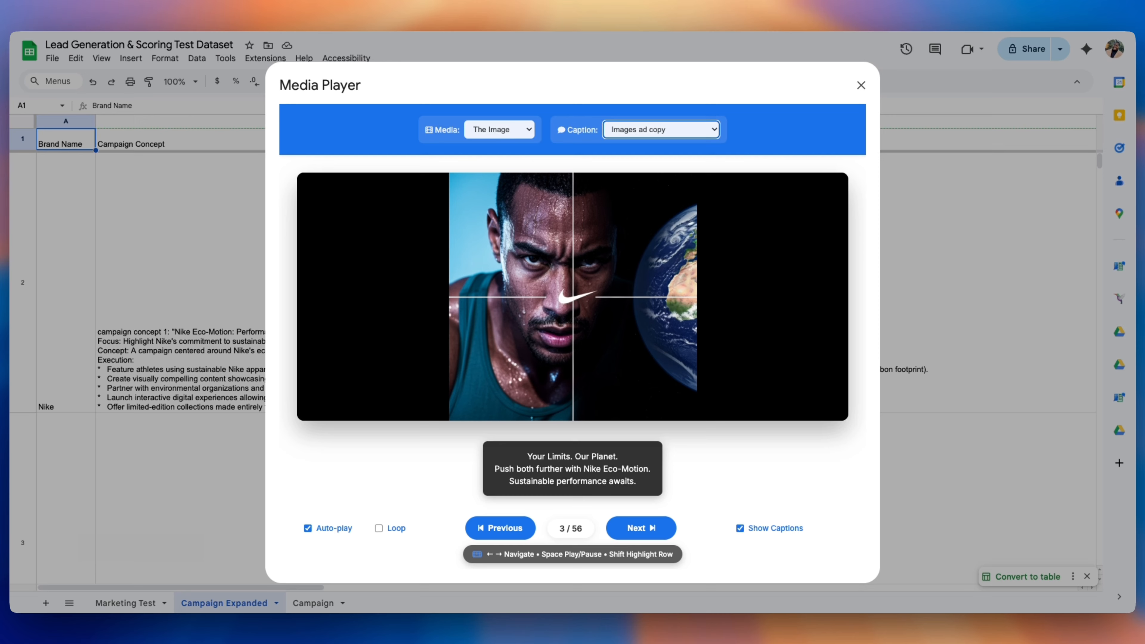
key("Right")
key("Right")
key("Right")
key("Right")
key("Right")
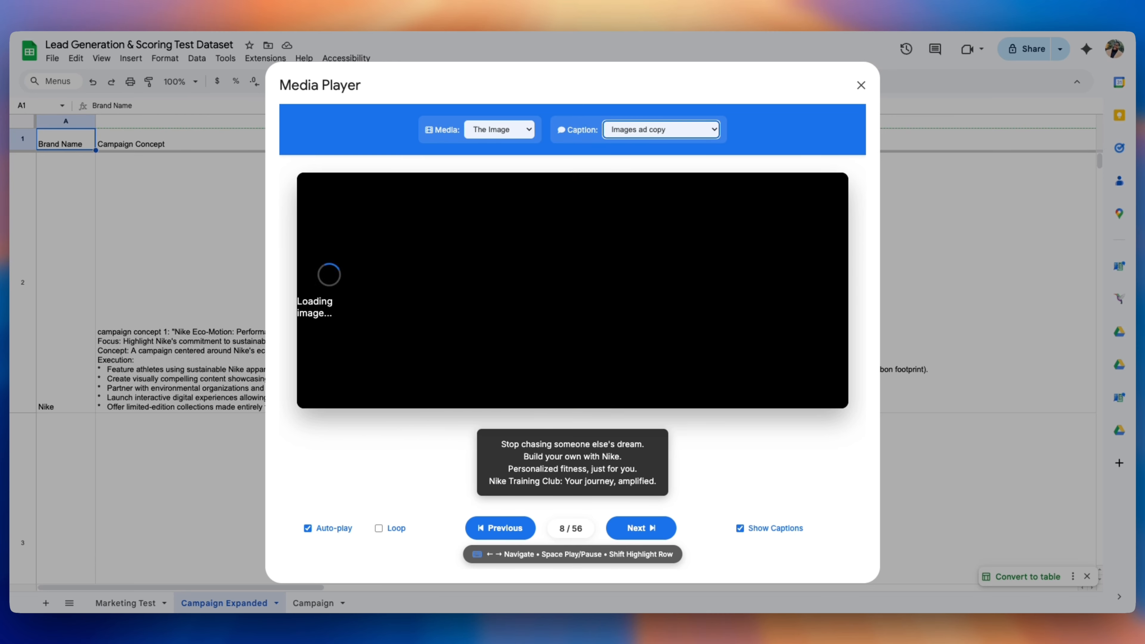
key("Right")
key("Right")
key("Right")
key("Right")
key("Right")
key("Right")
key("Right")
key("Right")
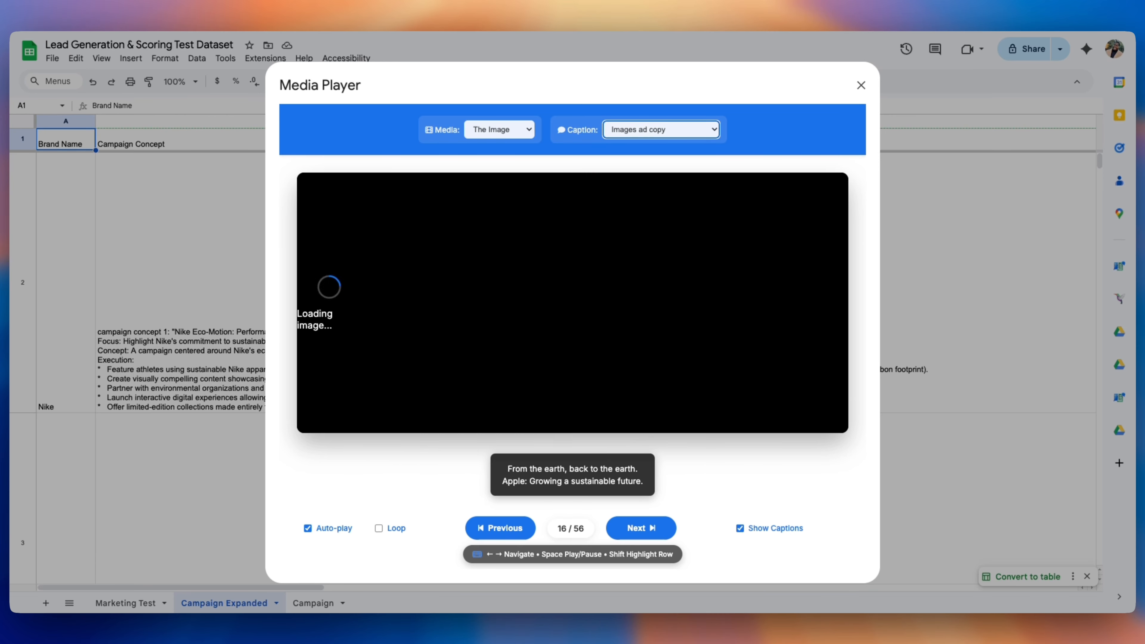
key("Right")
key("Right")
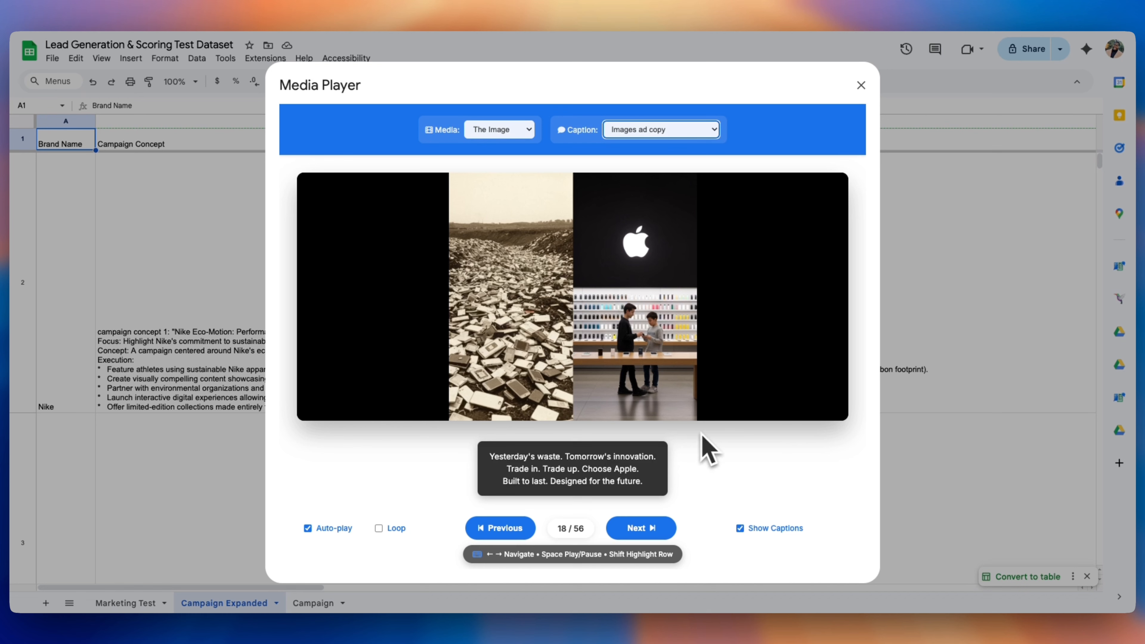
key("Right")
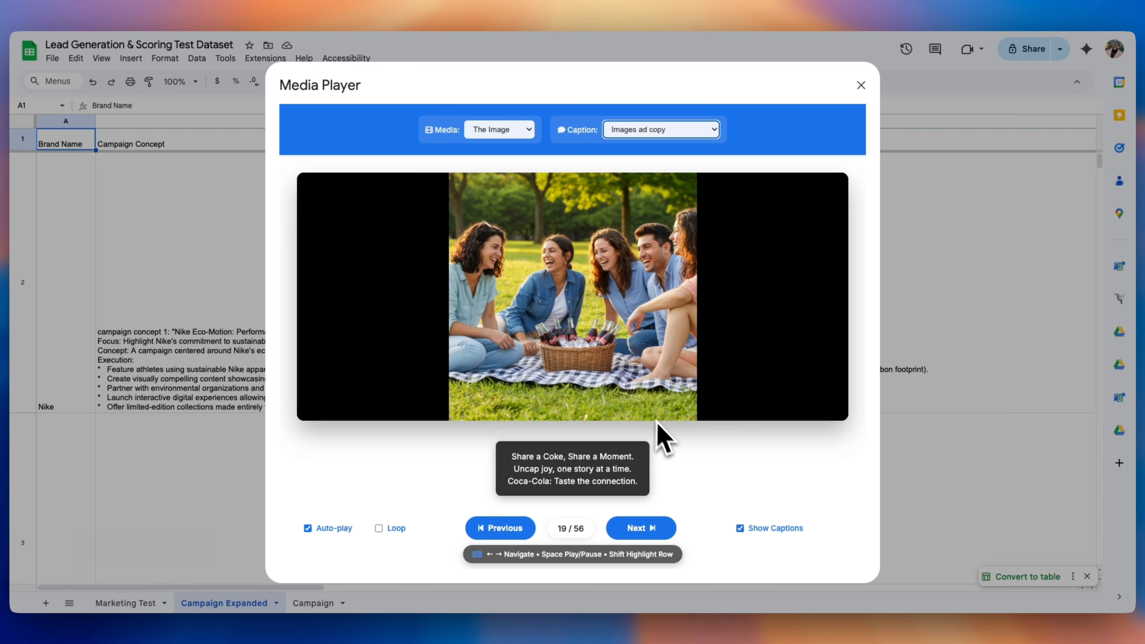
key("Right")
key("Right")
key("Right")
key("Right")
key("Right")
key("Right")
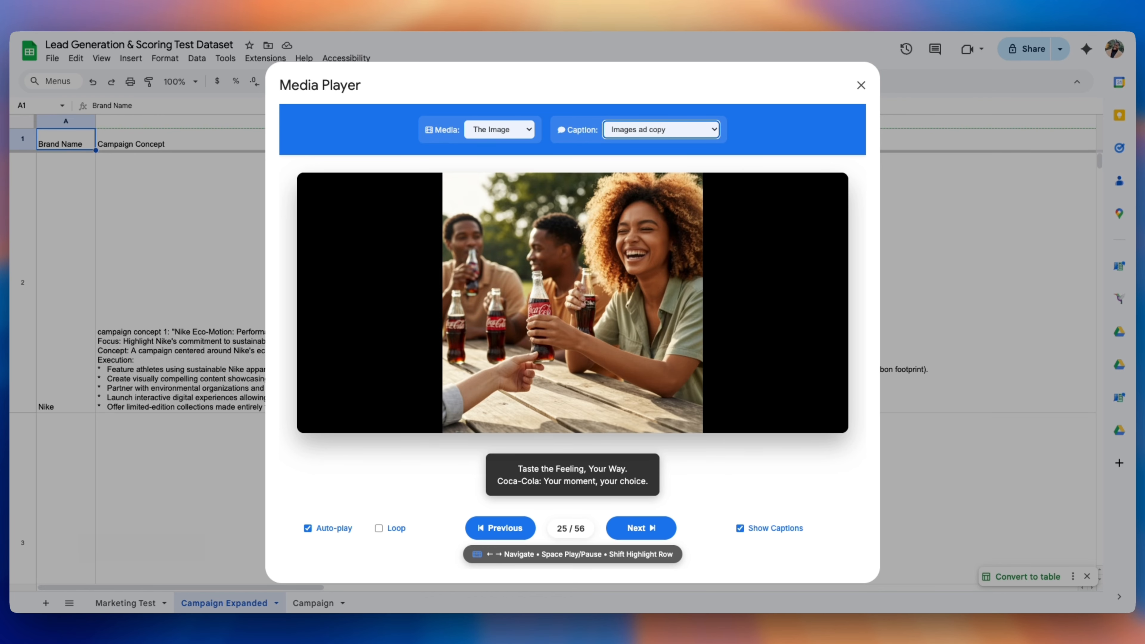
key("Right")
key("Right")
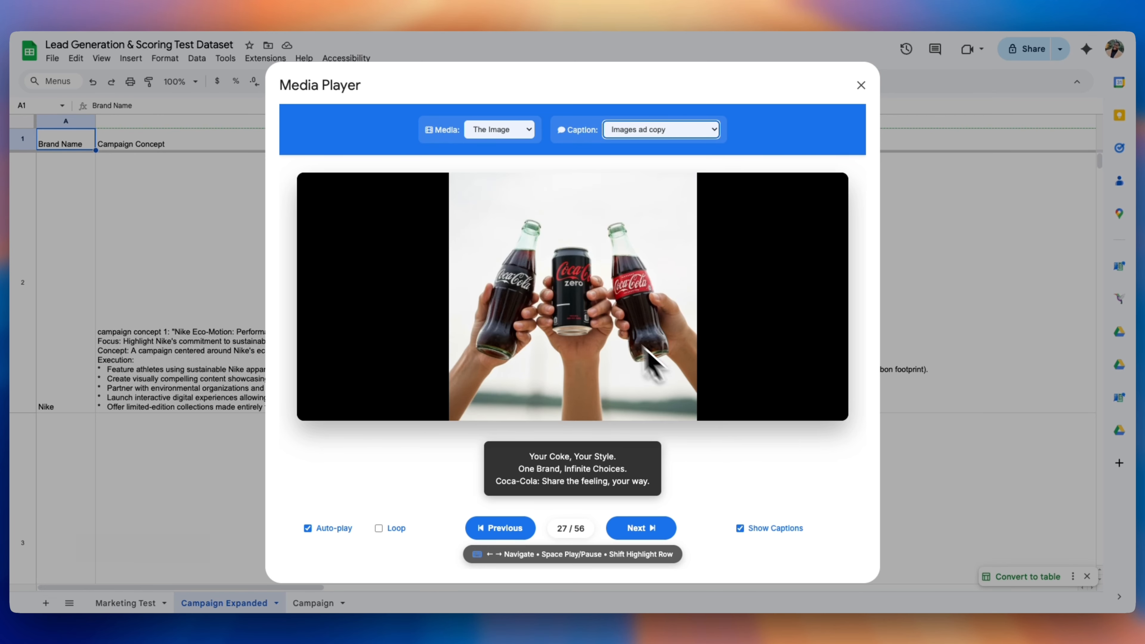
key("Right")
key("Right")
key("Right")
key("Right")
key("Right")
key("Right")
key("Right")
key("Right")
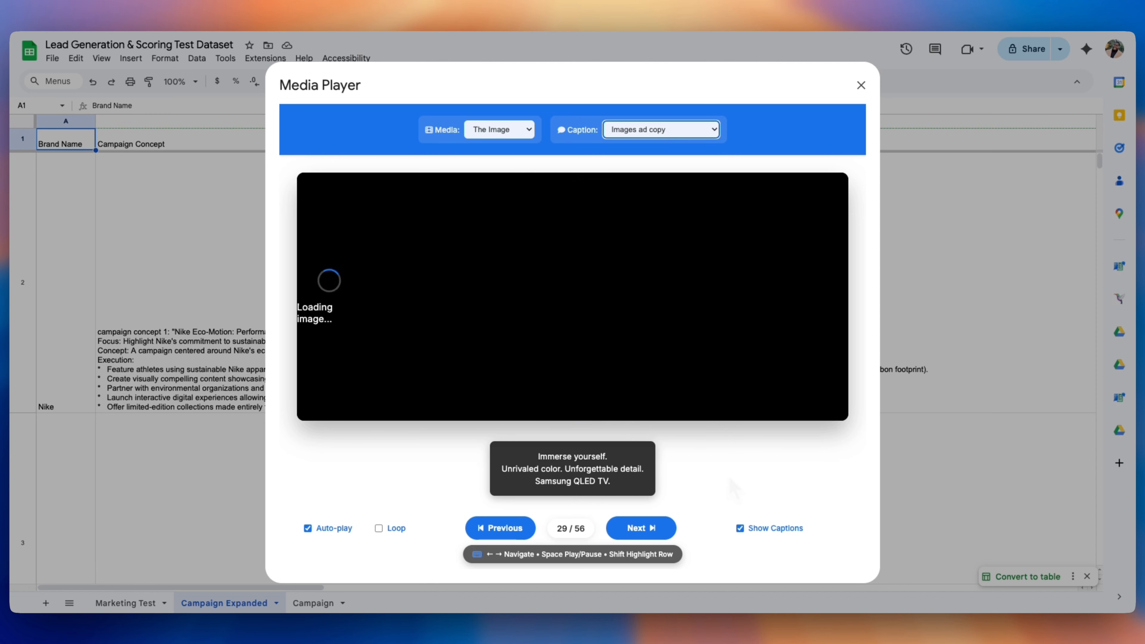
key("Right")
key("Right")
key("Right")
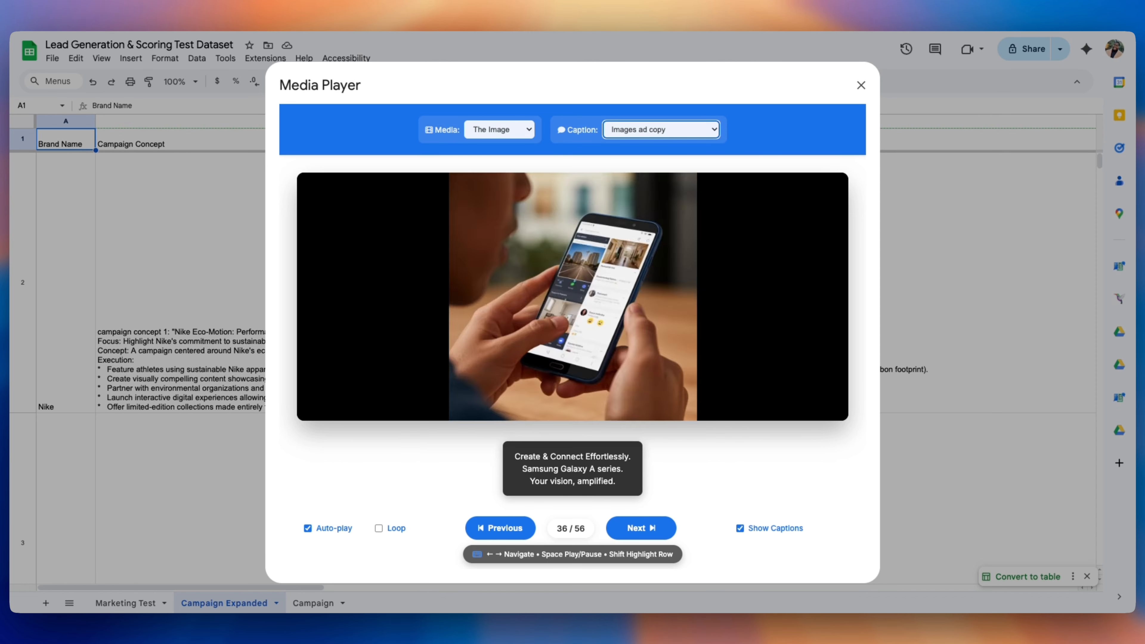
key("Right")
key("Right")
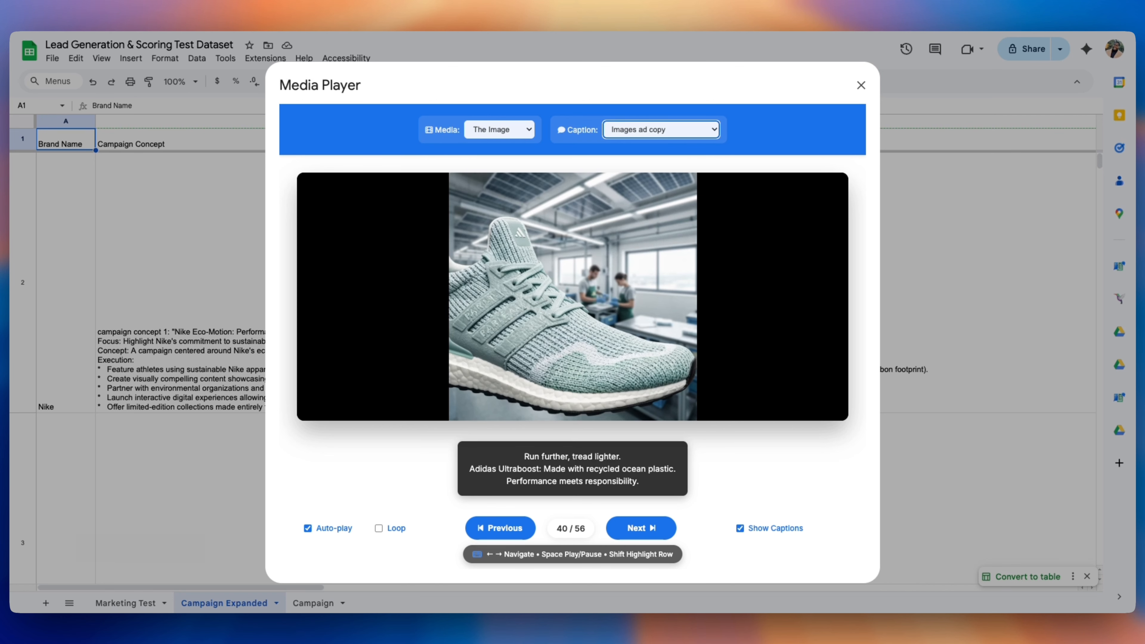
key("Right")
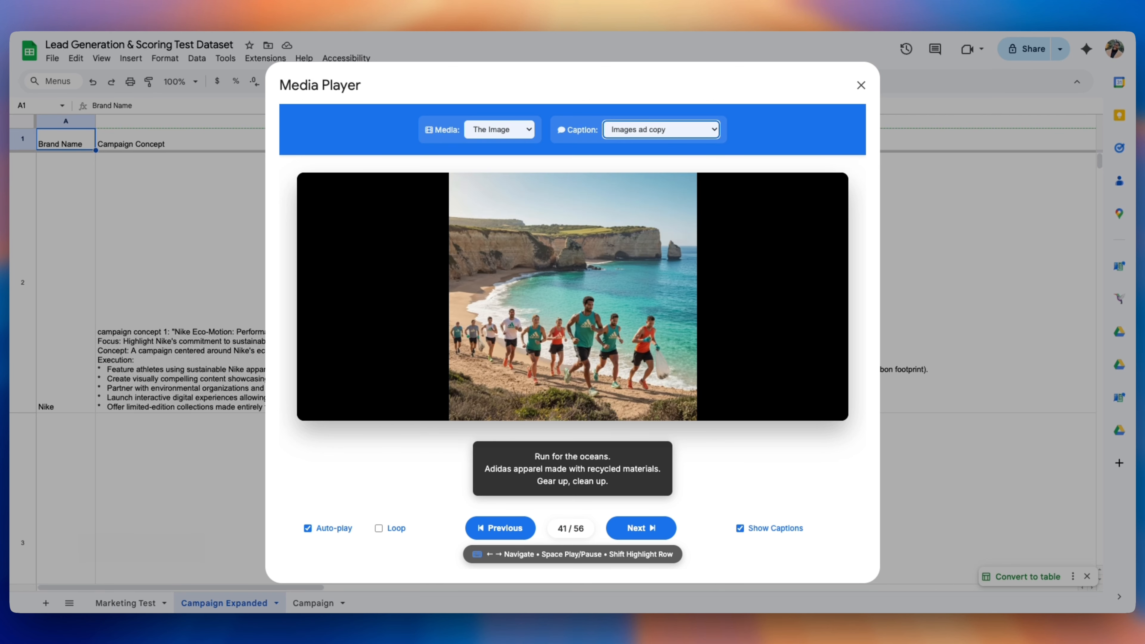
key("Right")
key("Right")
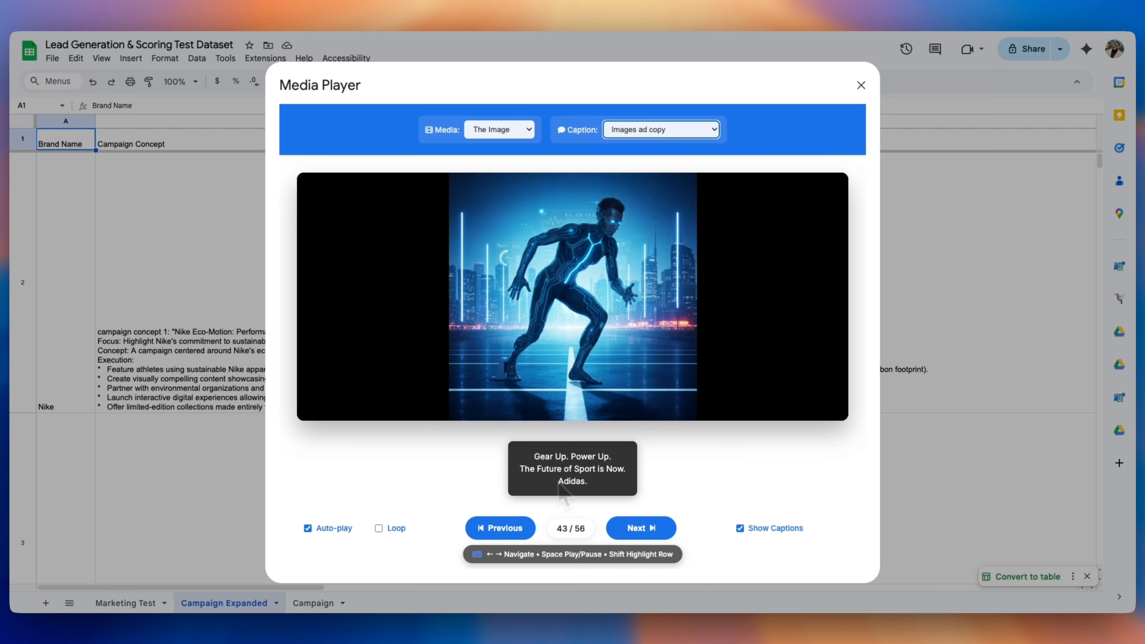
key("Right")
key("Right")
key("Right")
key("Right")
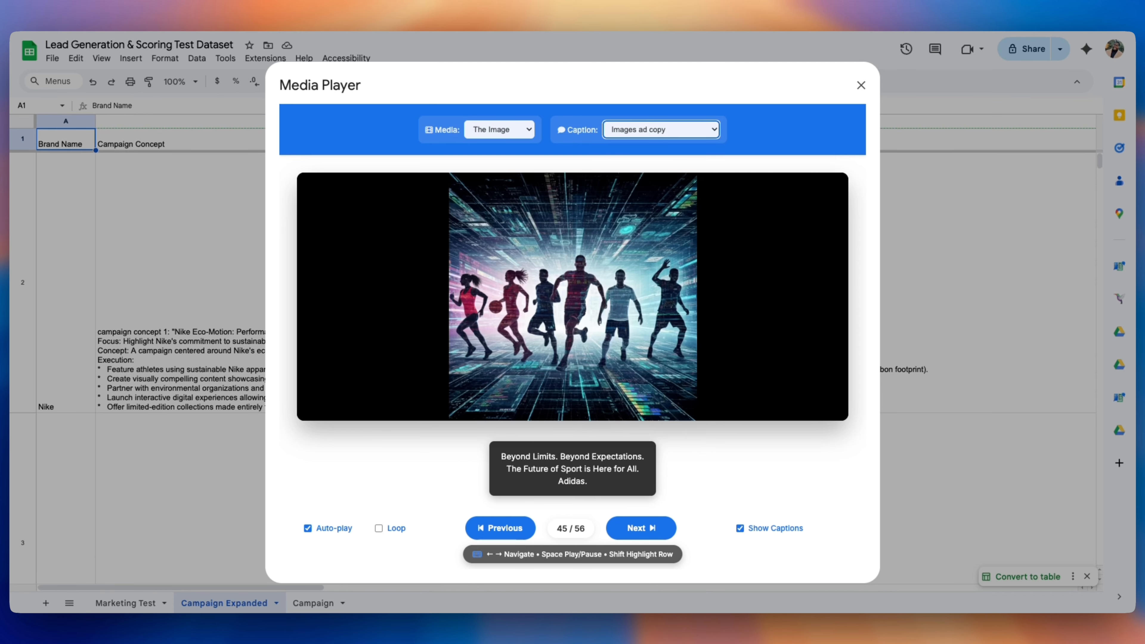
key("Right")
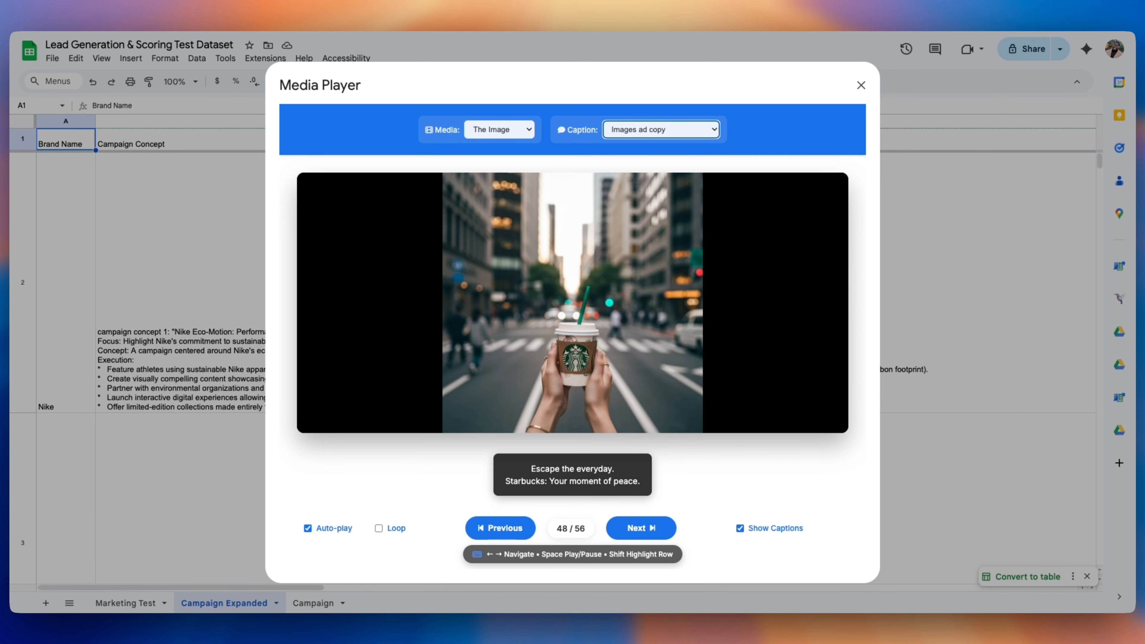
key("Right")
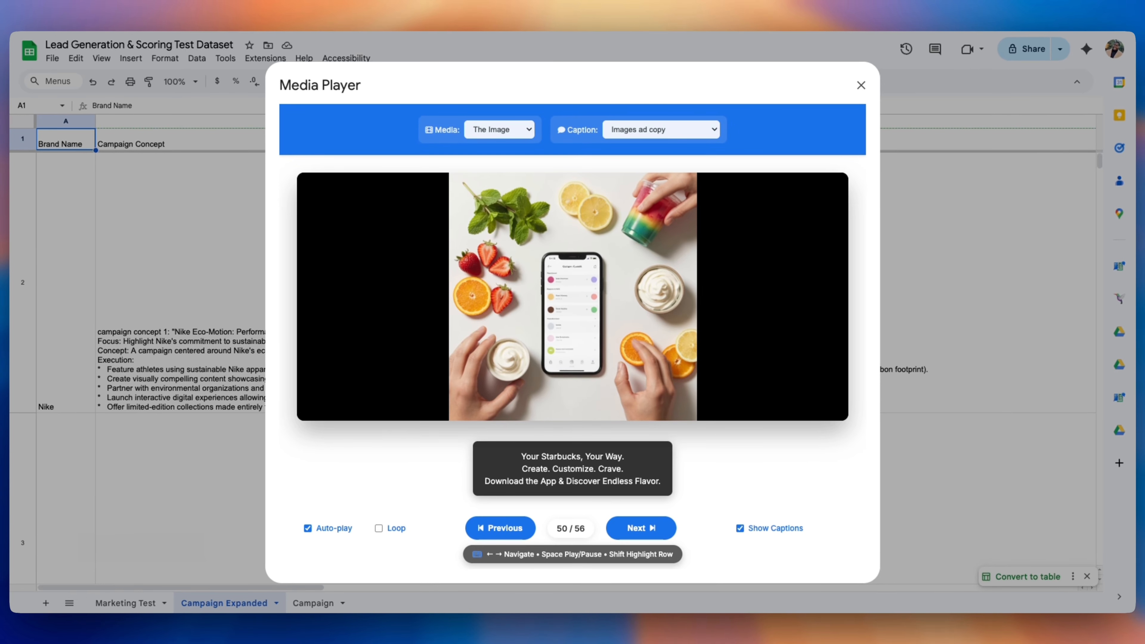
key("Left")
key("Right")
key("Left")
key("Right")
key("Right")
key("Right")
key("Right")
key("Right")
key("Right")
key("Right")
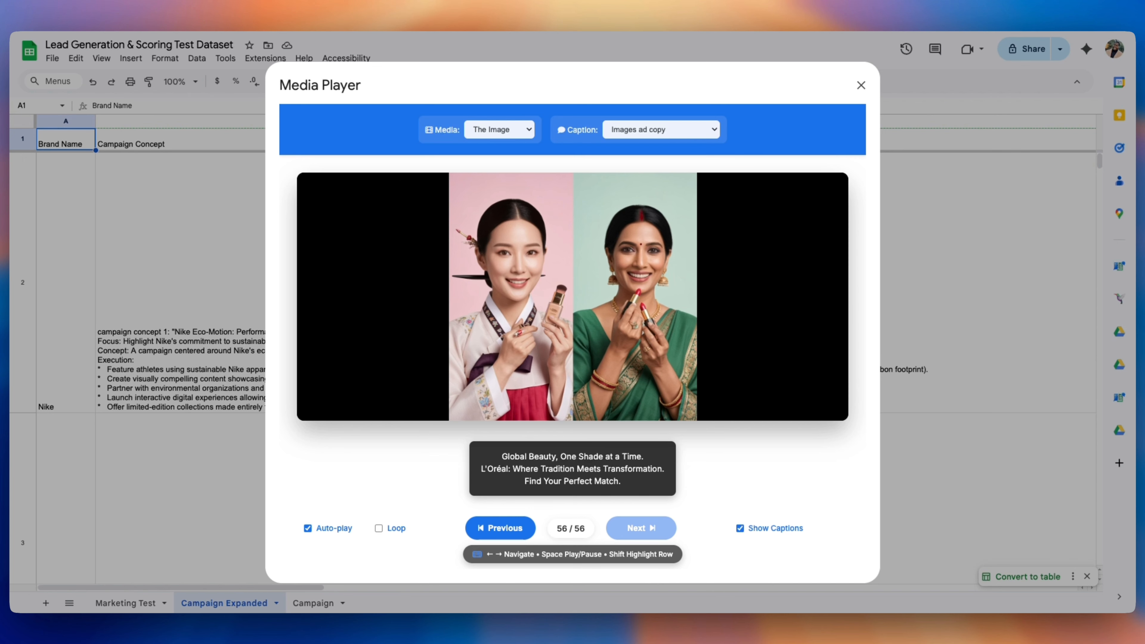
left_click(530, 131)
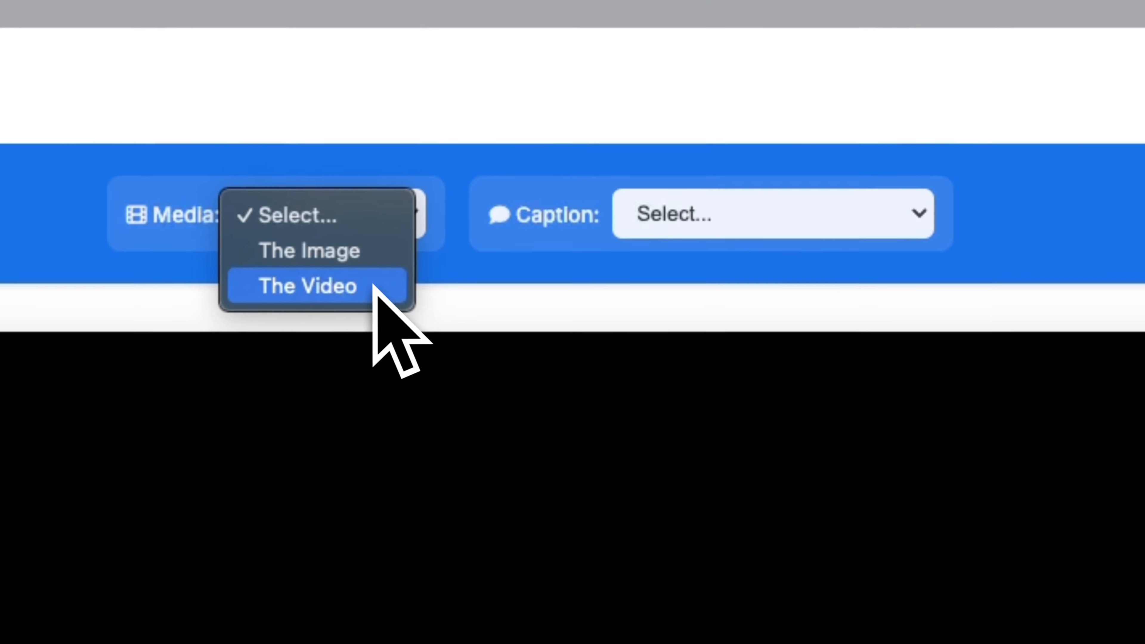
Set Media to 'The Video' and Caption to 'Videos Ad copy', starting at 1 of 15
left_click(519, 158)
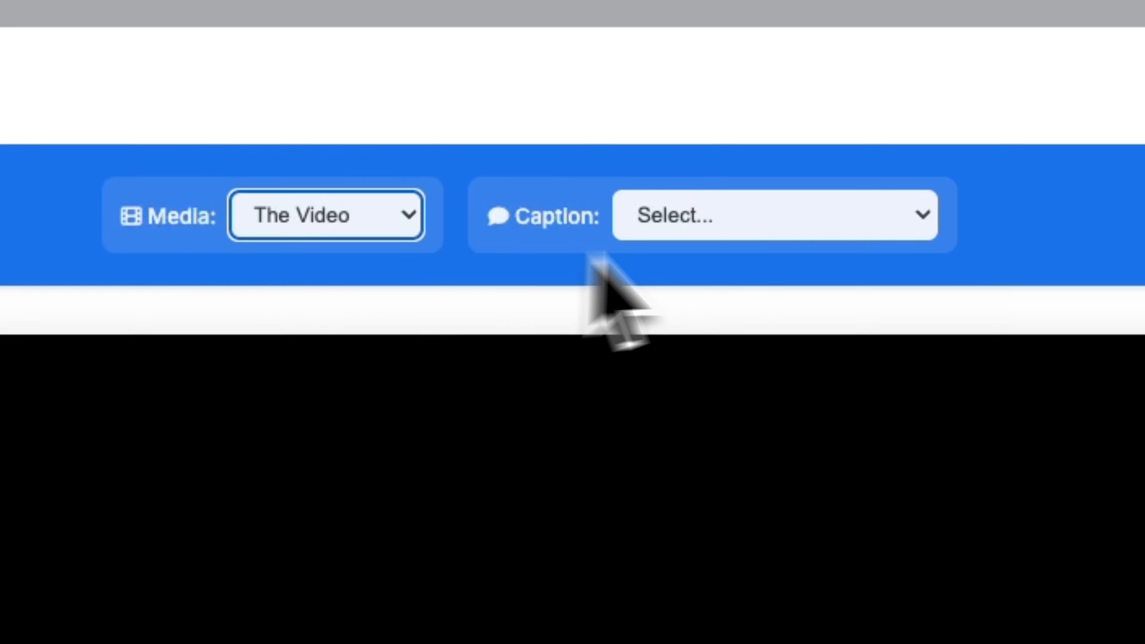
left_click(750, 238)
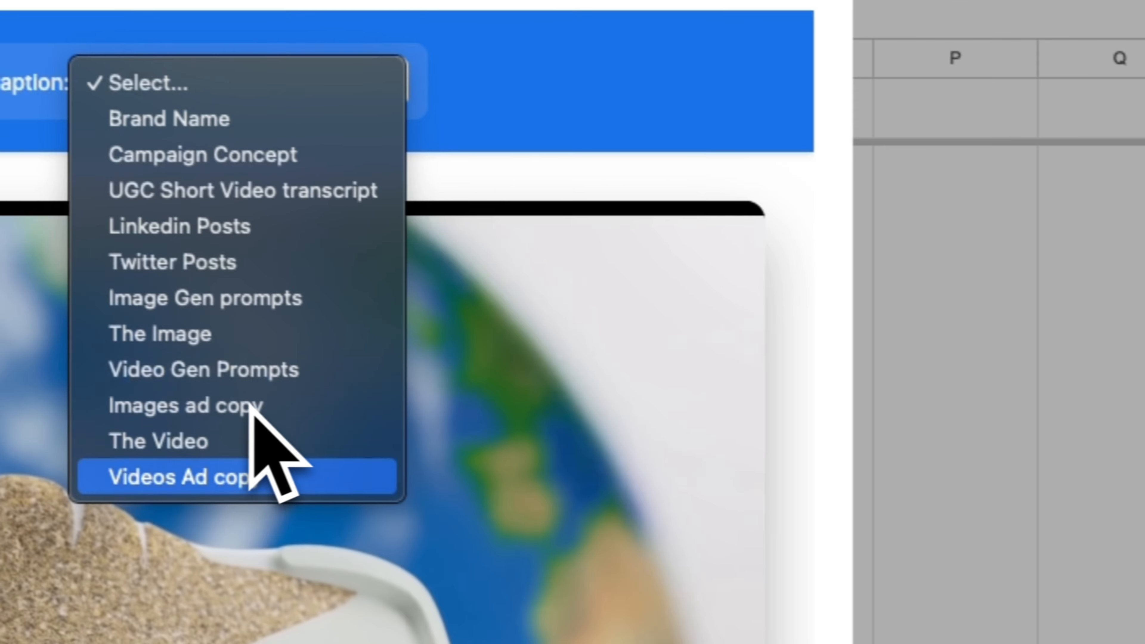
left_click(243, 477)
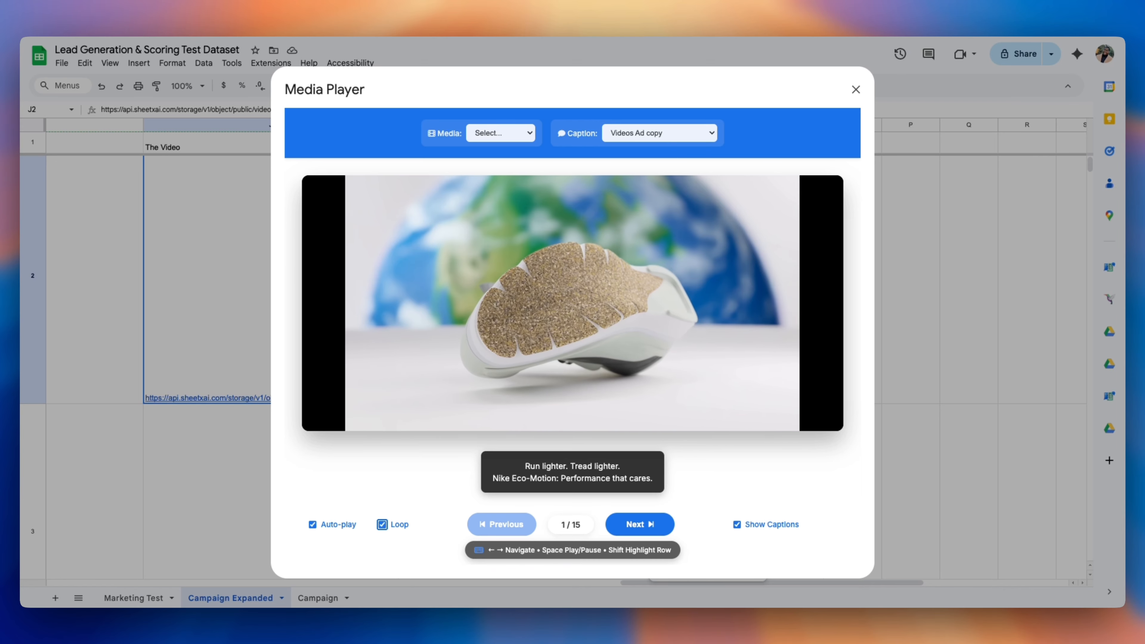
Step through videos 1 to 15, ending on the final Apple video's ad copy
key("Right")
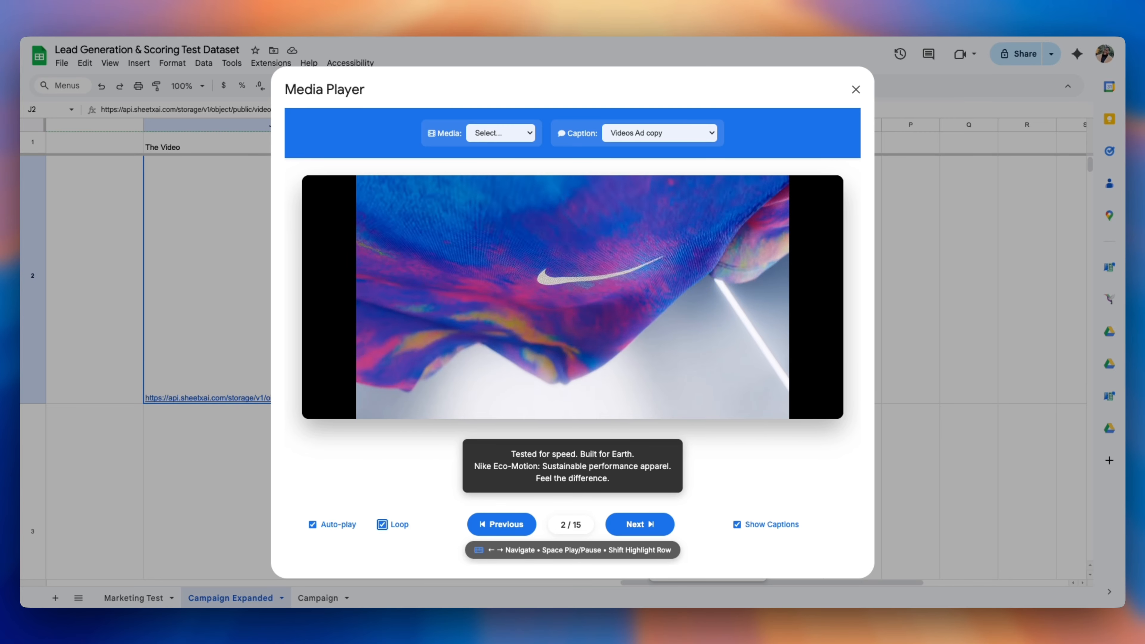
key("Right")
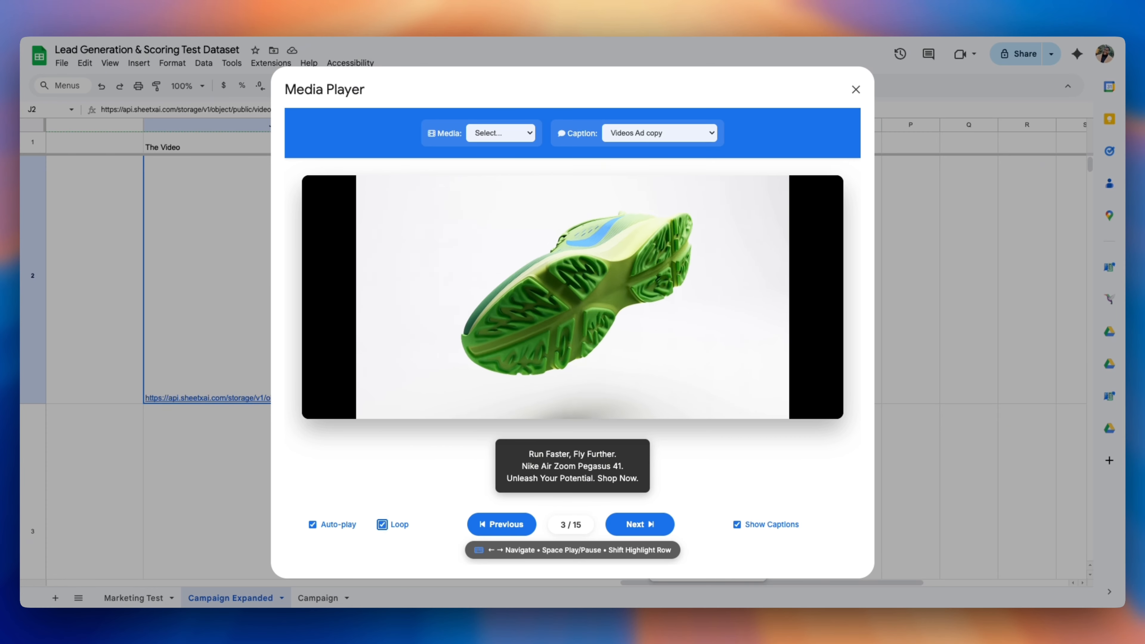
key("Right")
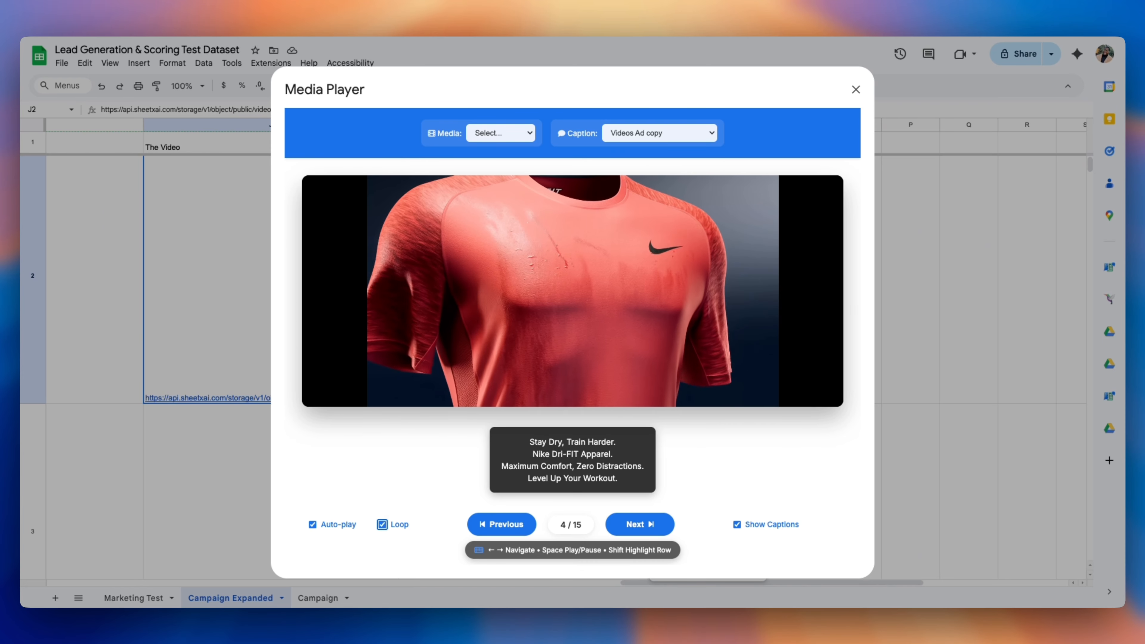
key("Right")
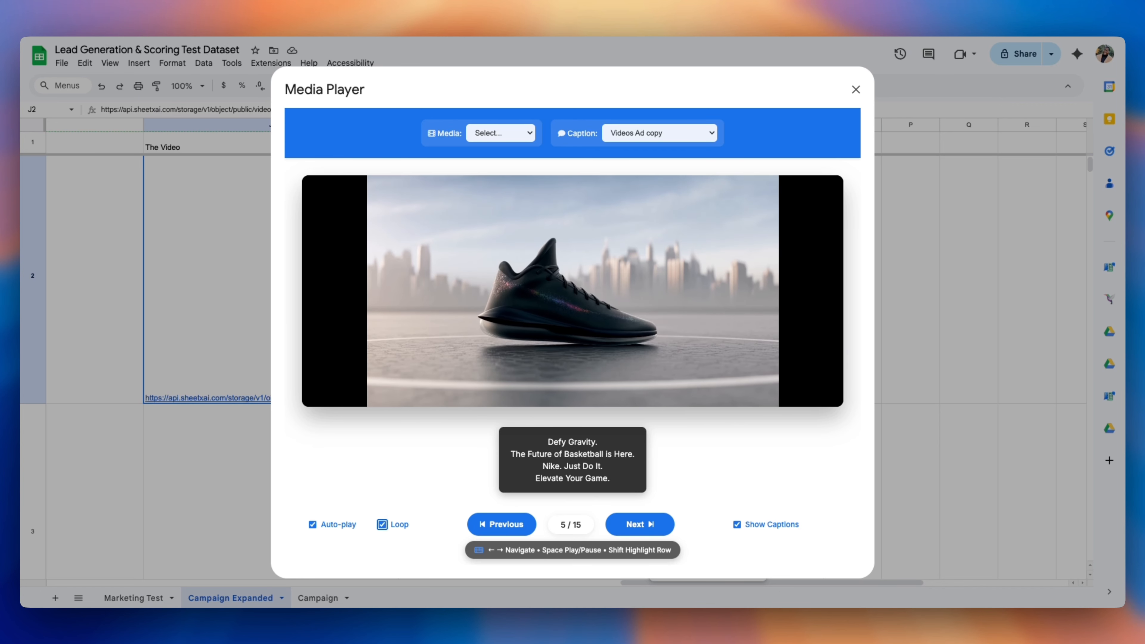
key("Right")
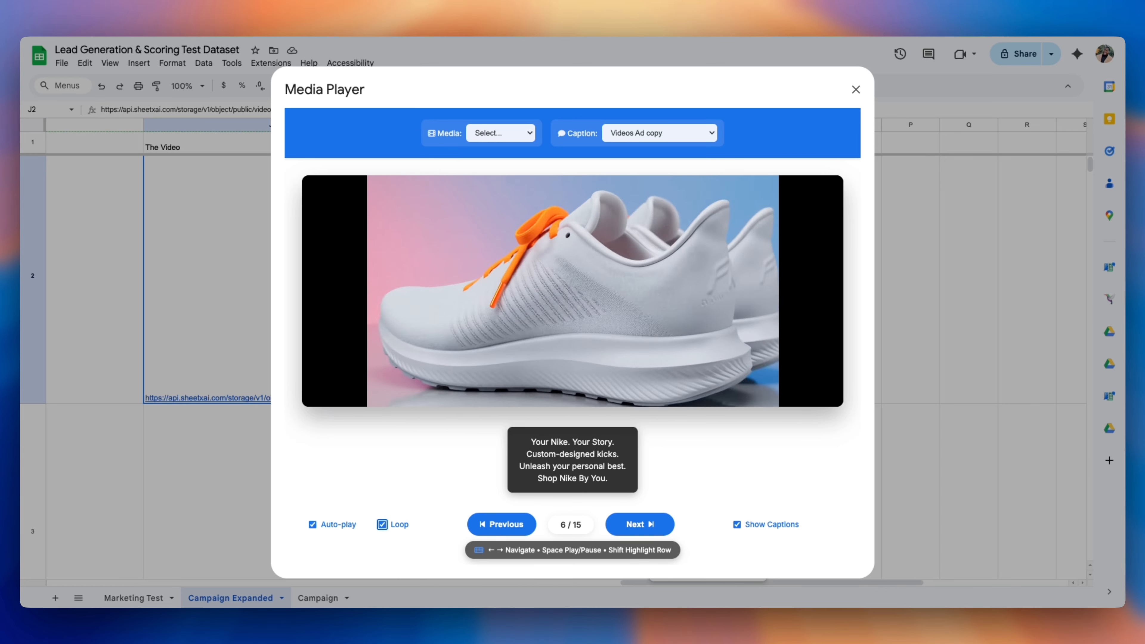
key("Right")
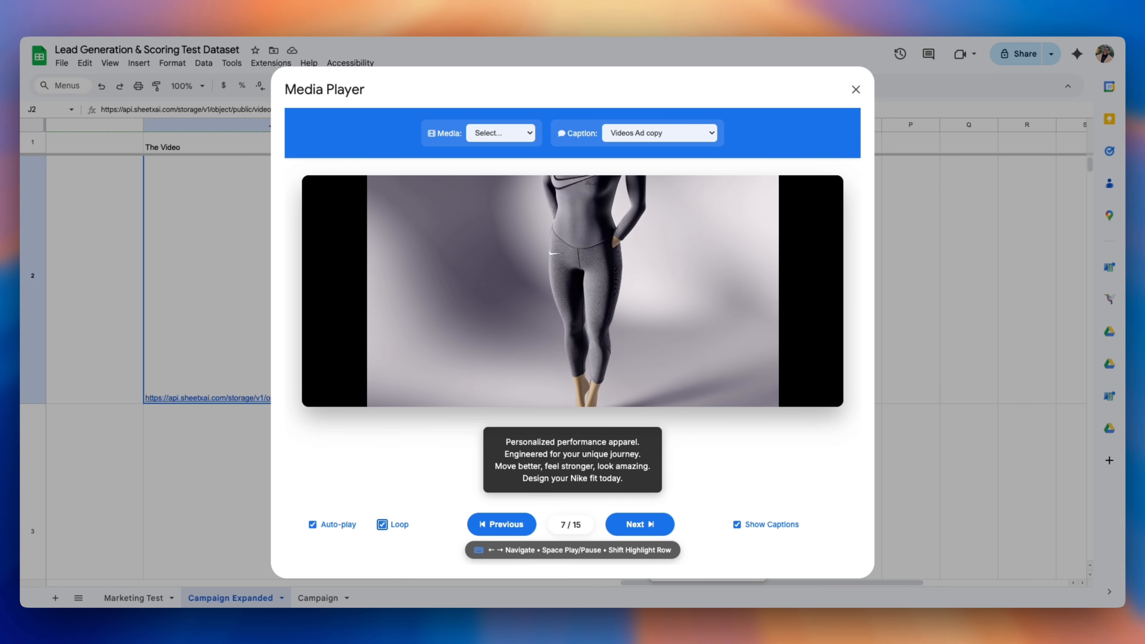
key("Right")
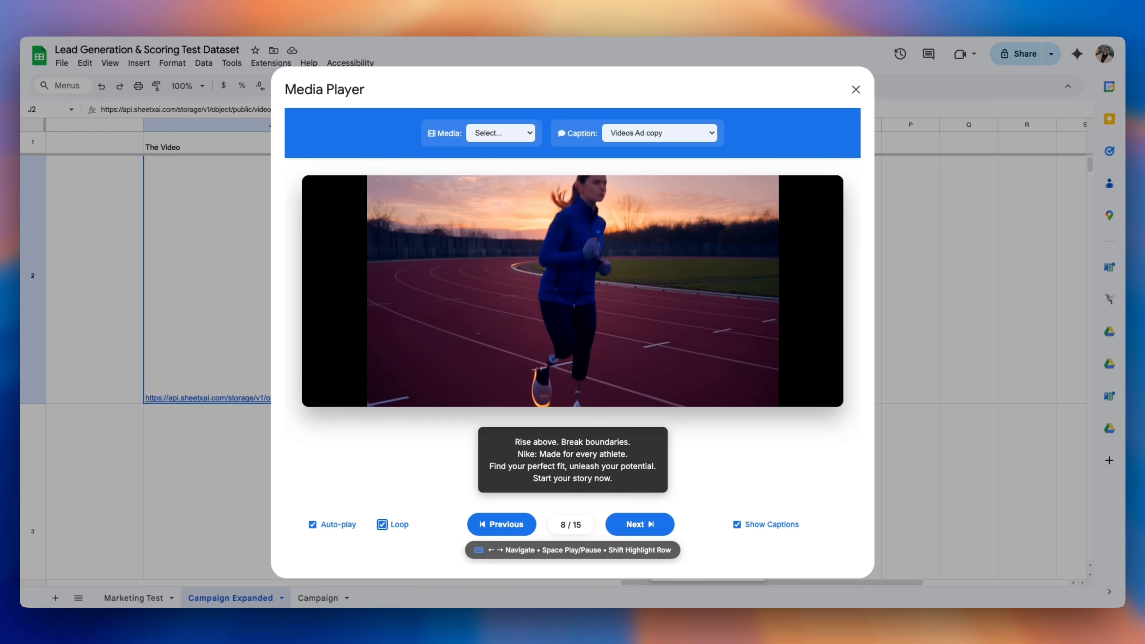
key("Right")
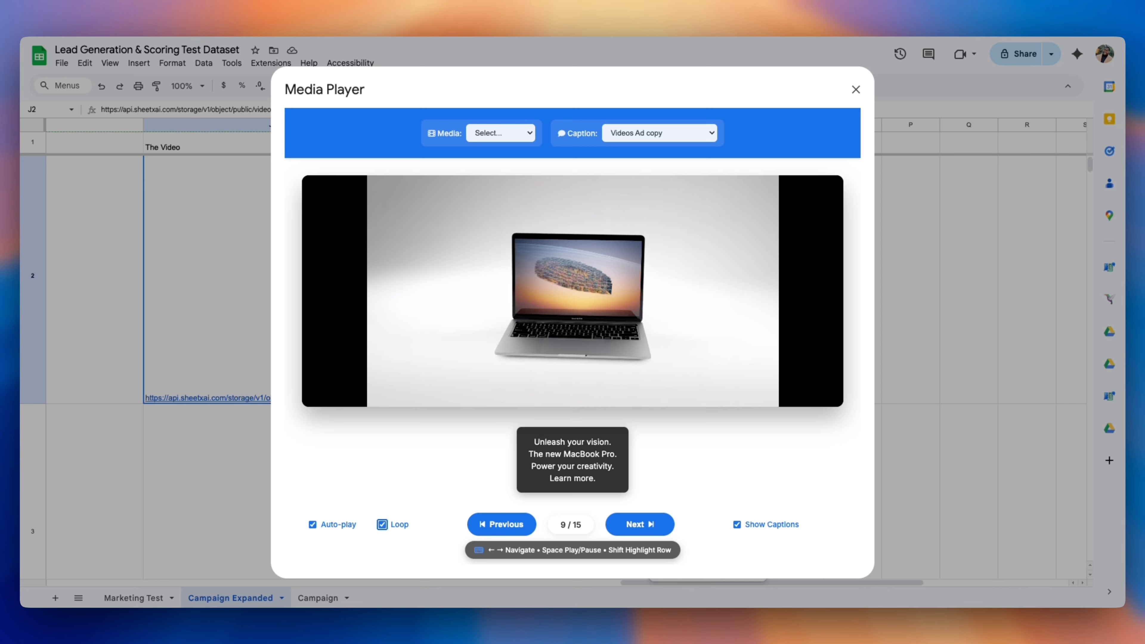
key("Right")
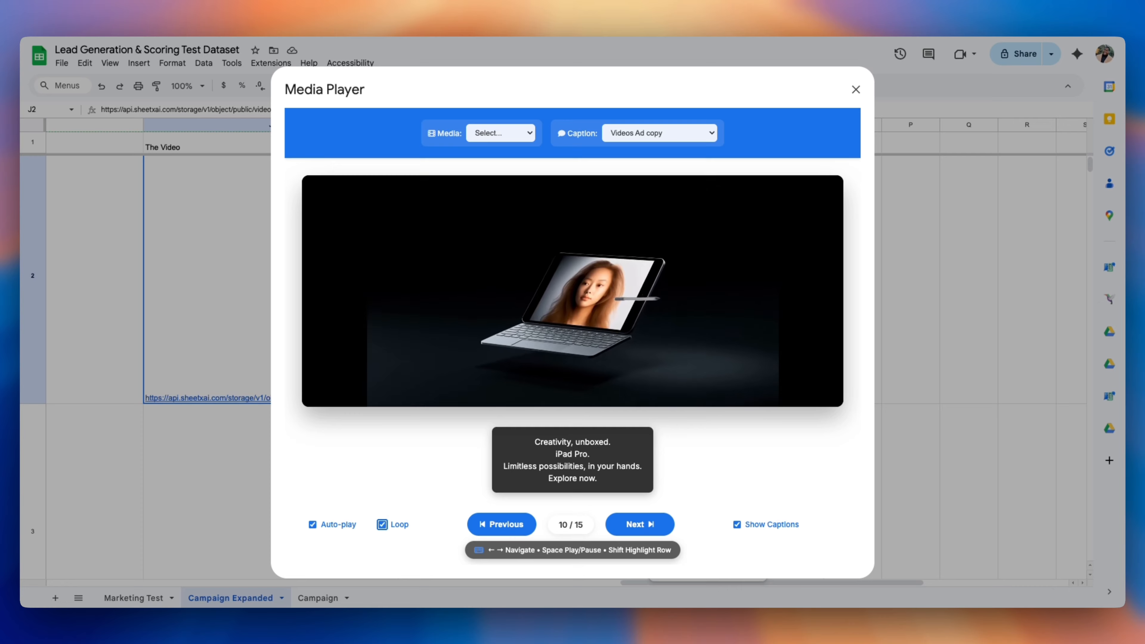
key("Right")
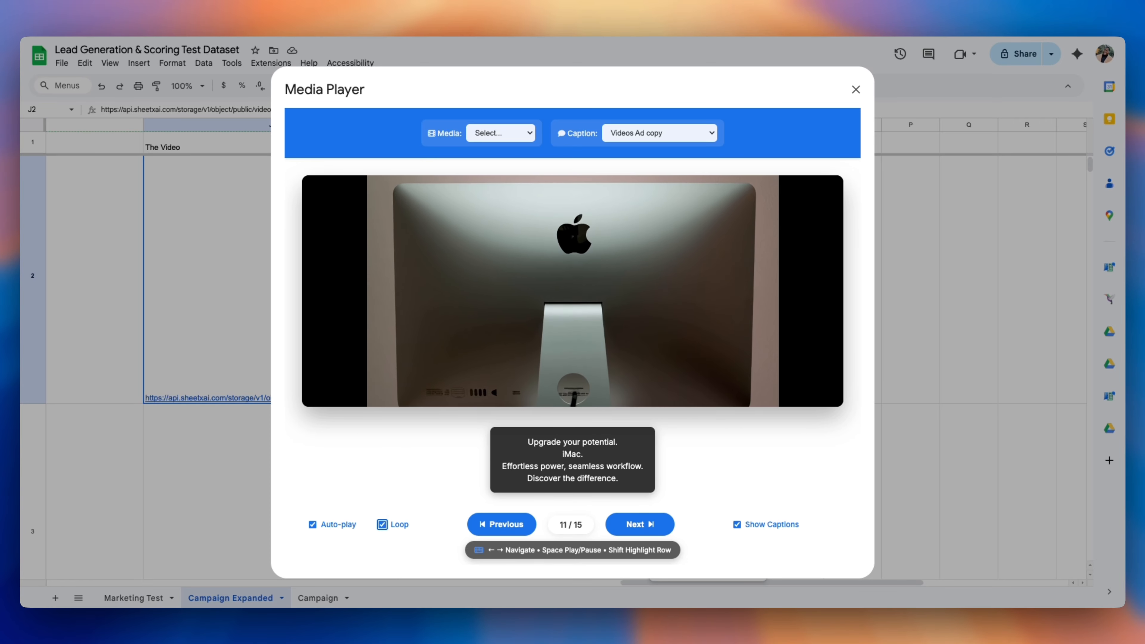
key("Right")
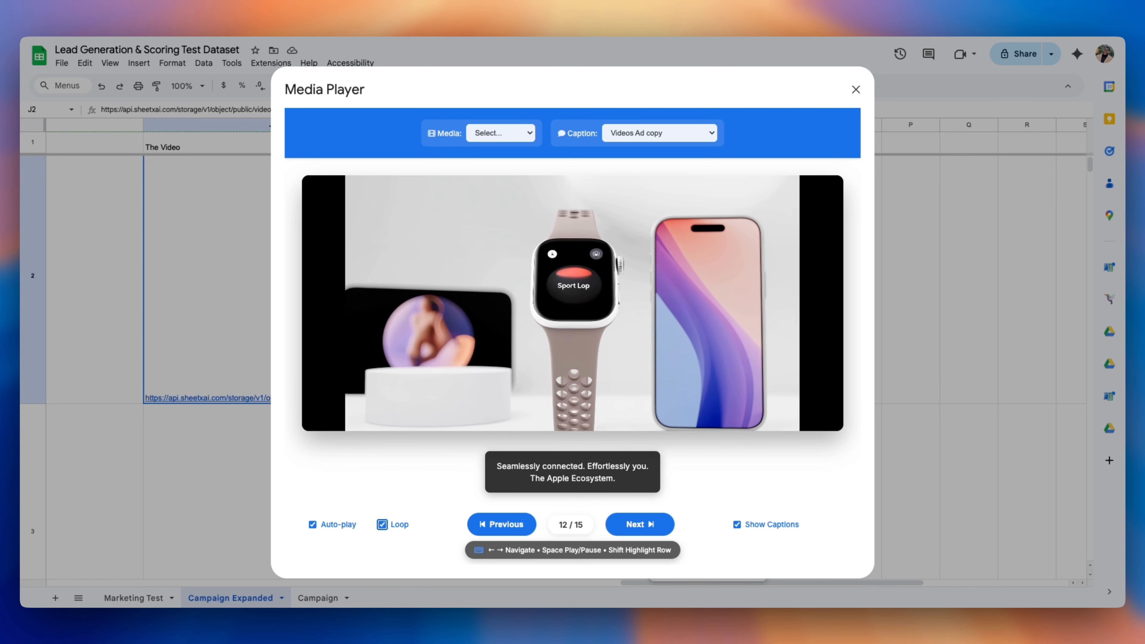
key("Right")
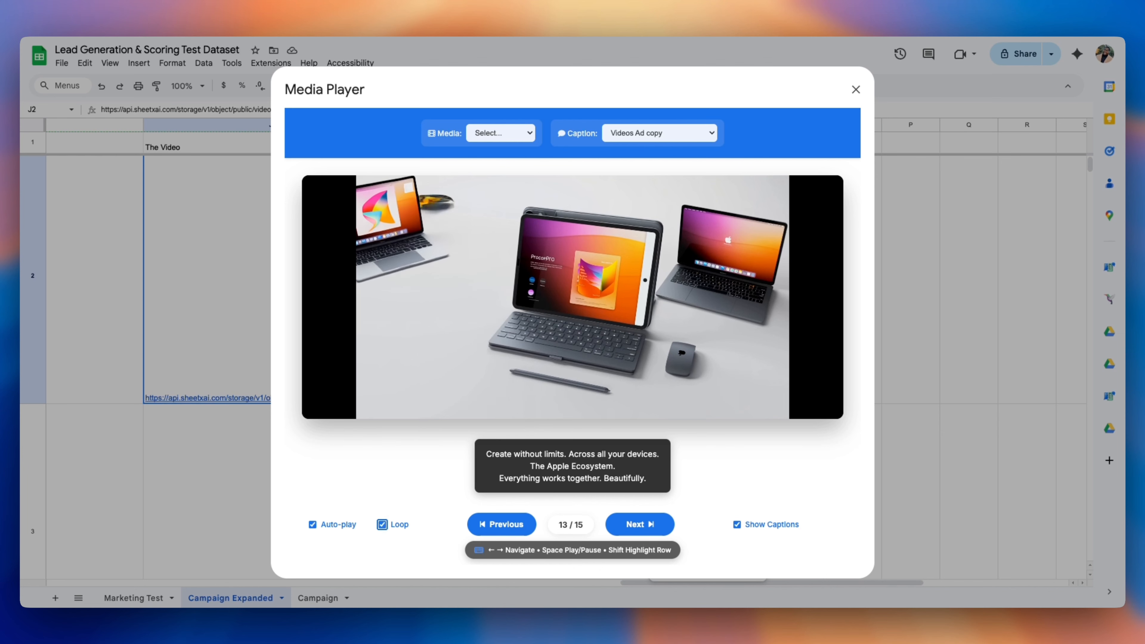
key("Right")
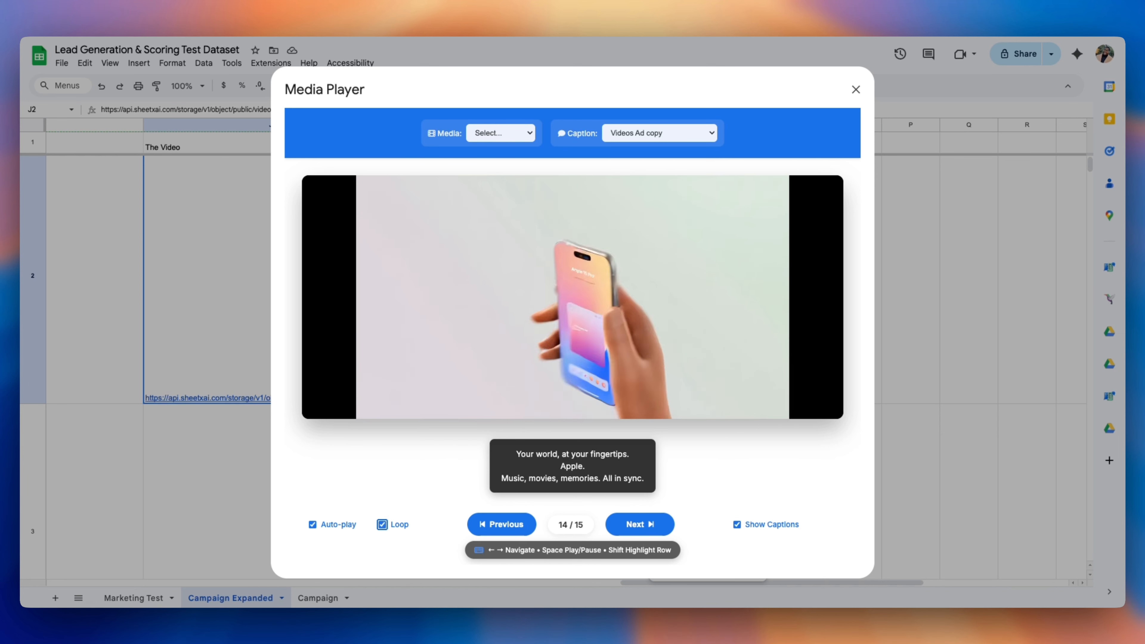
key("Right")
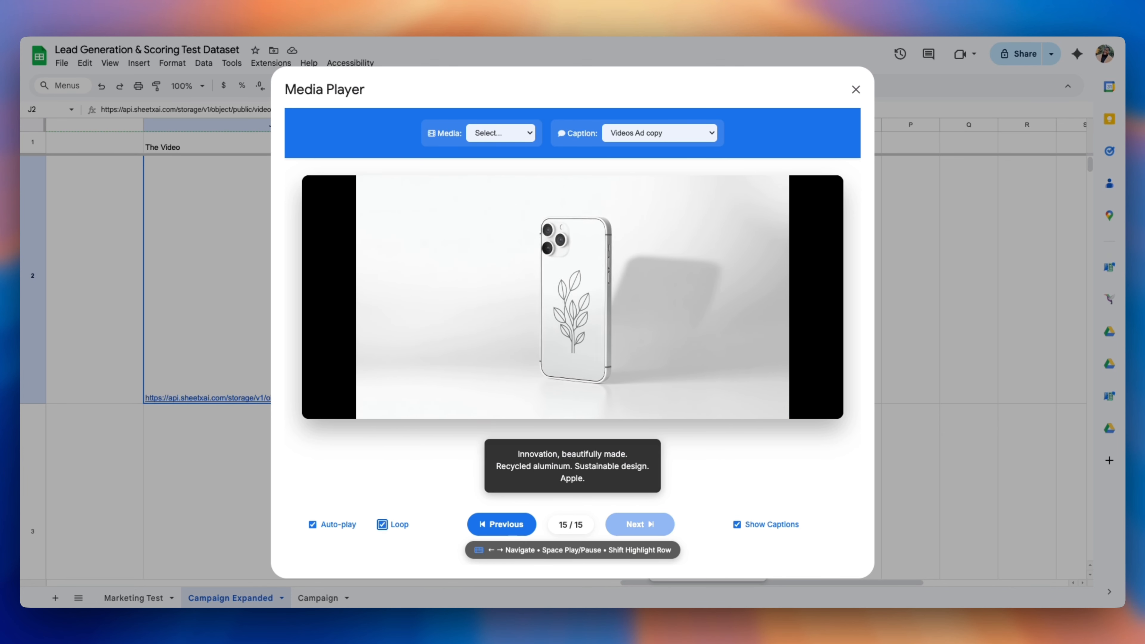